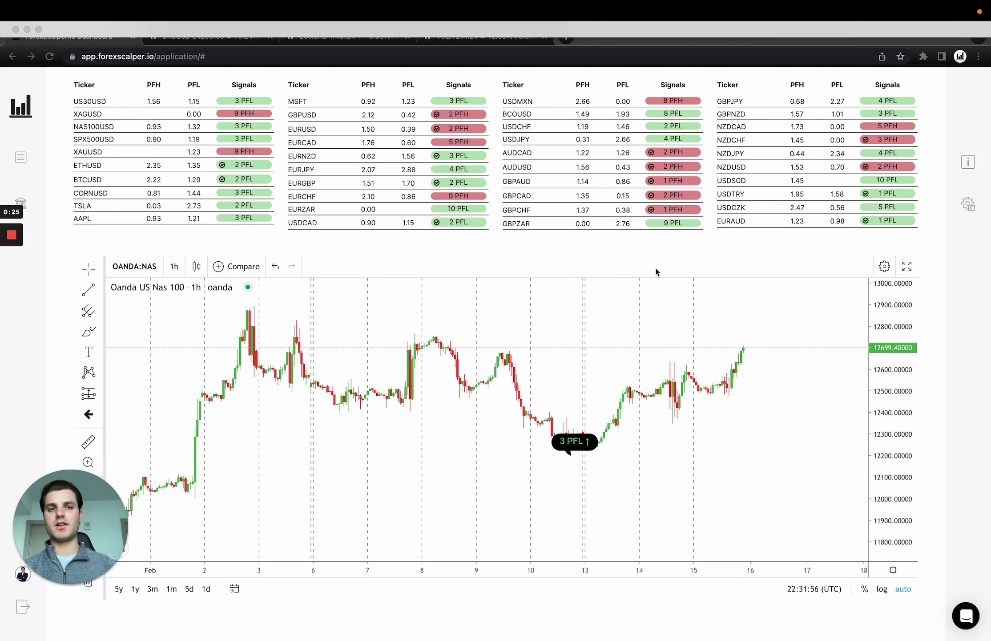
# Bring up the legend explaining the PFL and PFH signals over the dashboard.
pyautogui.moveTo(693, 2)
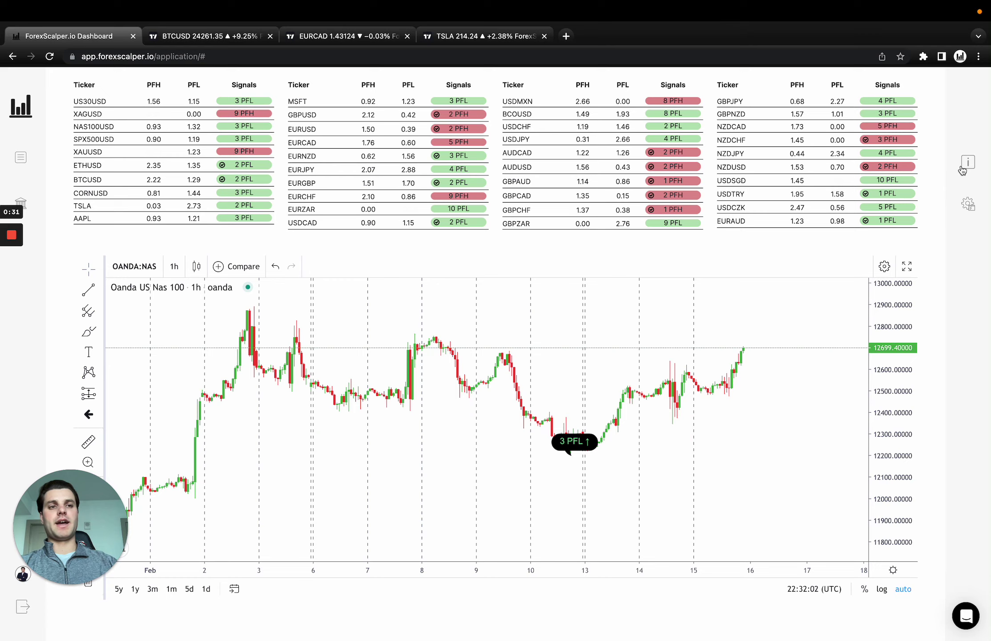
# Open the PFL/PFH signal legend, then close it to reveal the Nas 100 hourly chart.
pyautogui.click(963, 169)
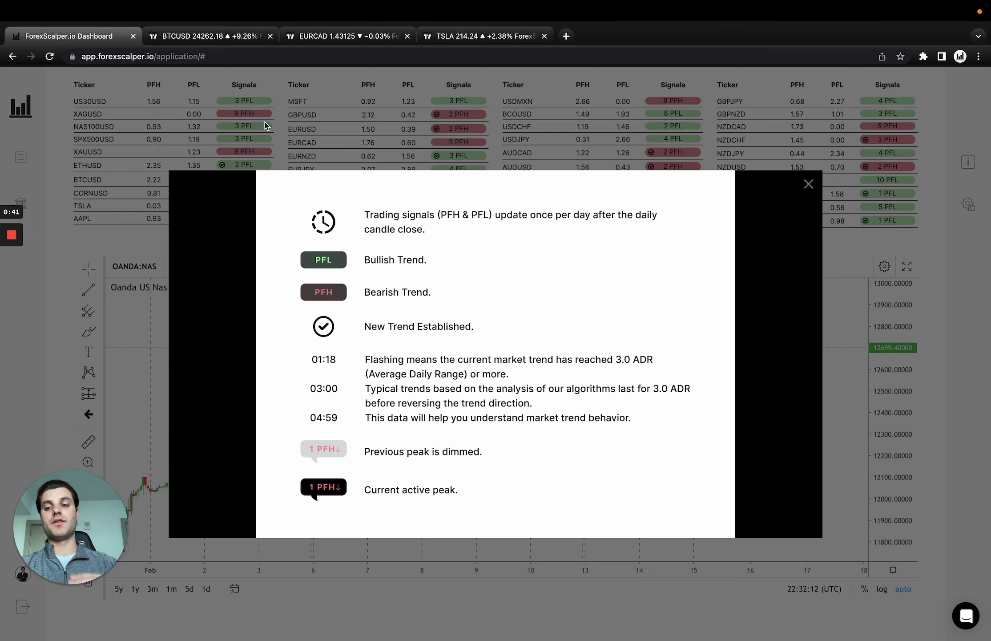
pyautogui.click(957, 308)
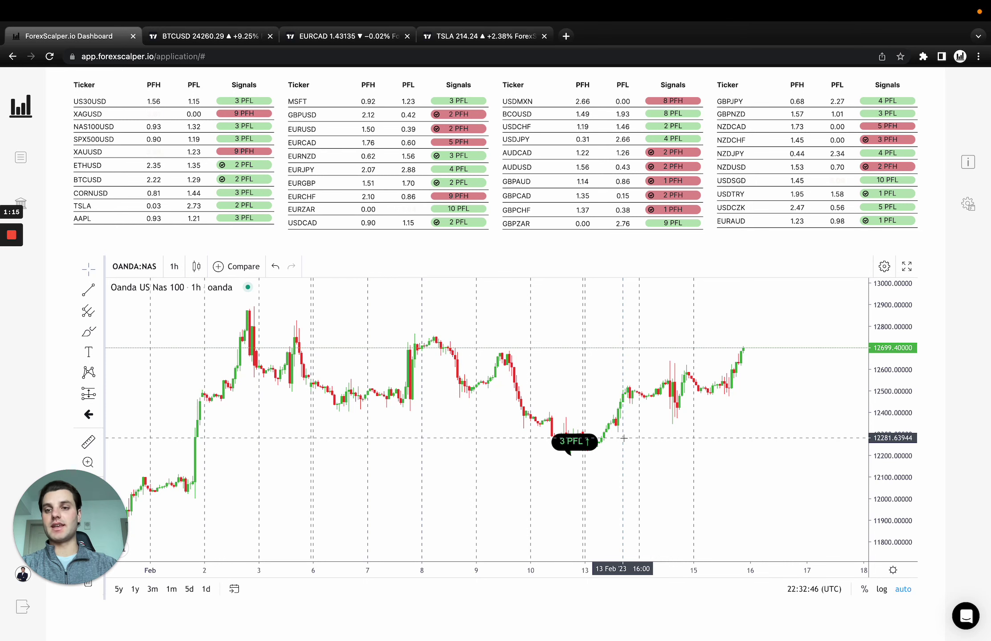
# Switch the US Nas 100 chart to 1-day candles and pan to the 13 Feb 3 PFL signal.
pyautogui.click(178, 275)
pyautogui.click(187, 461)
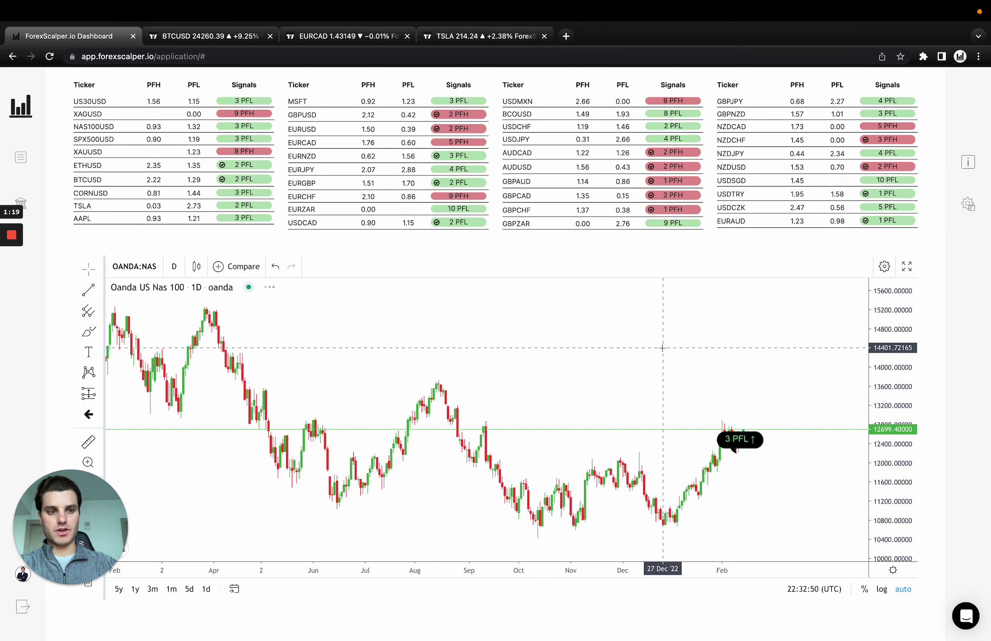
pyautogui.scroll(10, 663, 348)
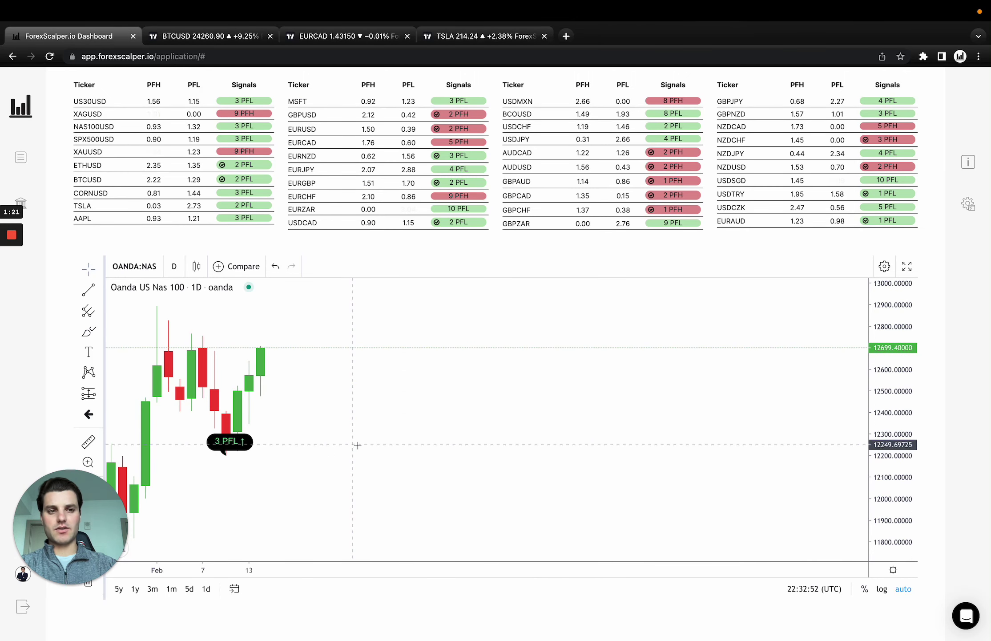
pyautogui.moveTo(357, 445); pyautogui.dragTo(443, 447)
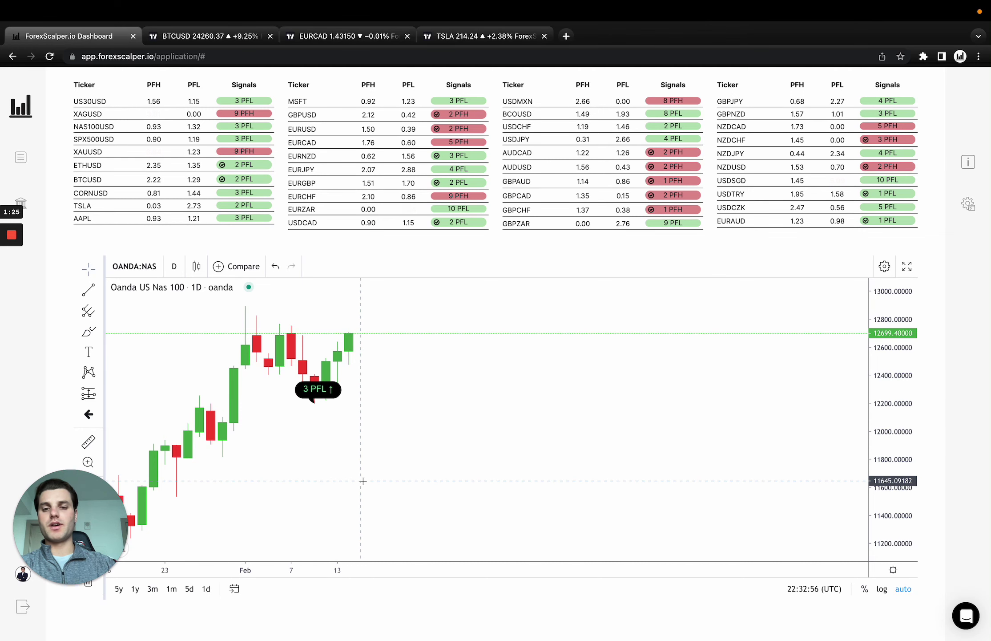
pyautogui.scroll(-5, 363, 480)
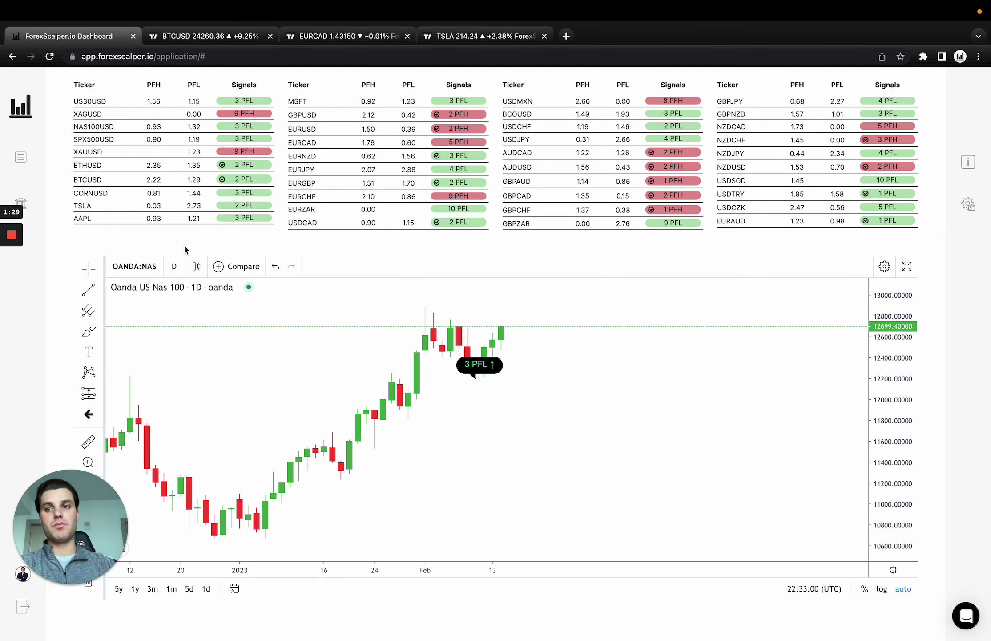
# Load the EURUSD hourly chart and review candles around the 14 Feb 2 PFH high.
pyautogui.click(335, 137)
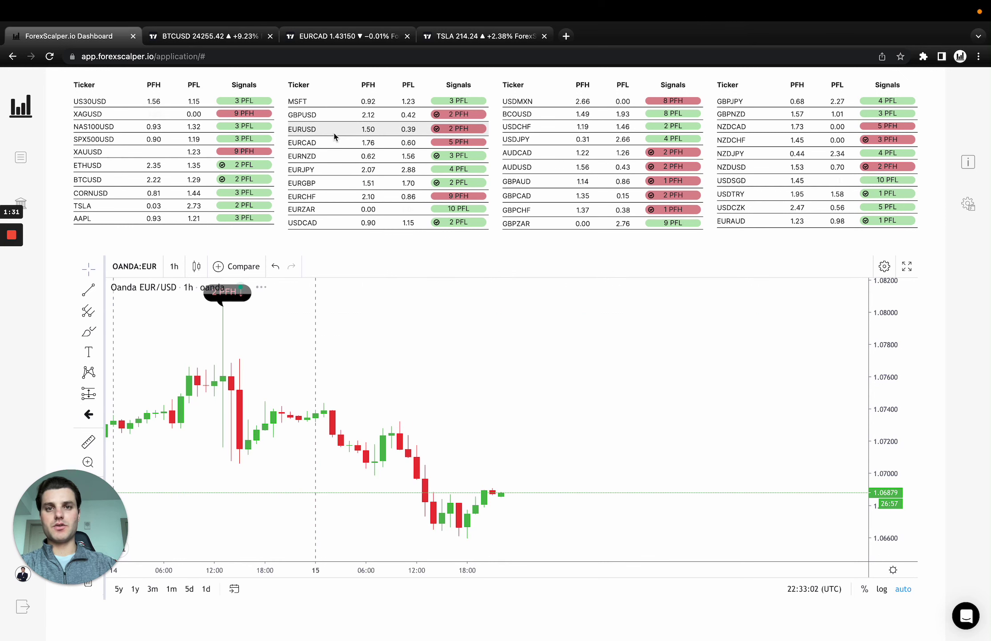
pyautogui.scroll(-5, 405, 343)
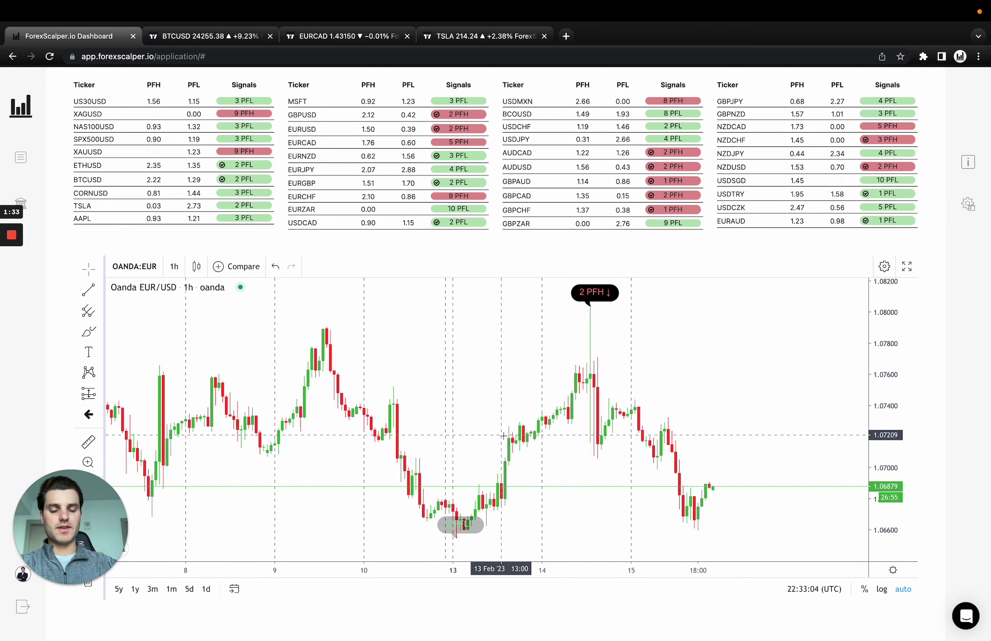
pyautogui.scroll(1, 503, 435)
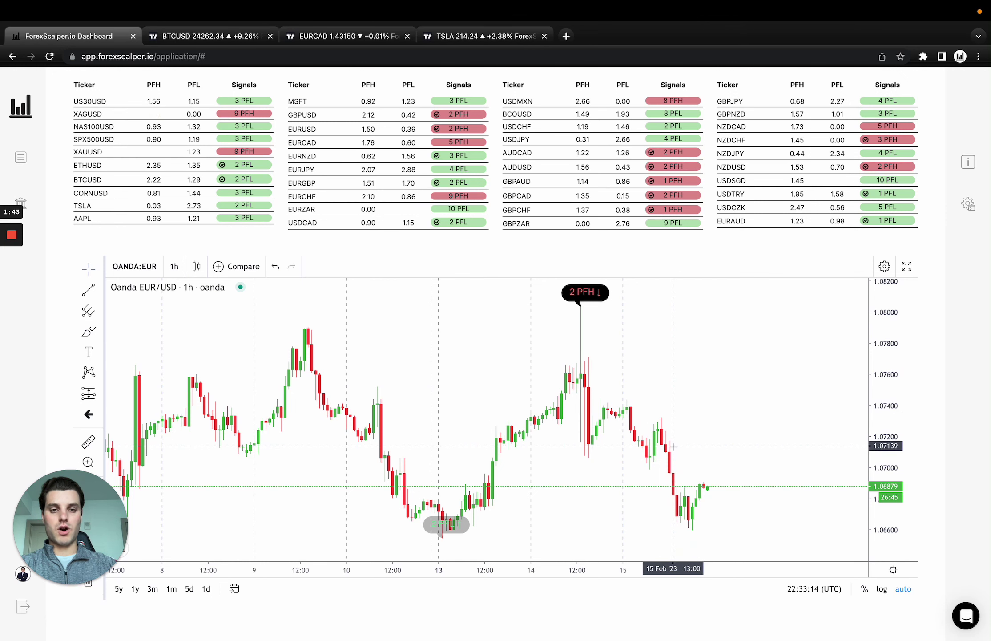
pyautogui.scroll(-2, 591, 393)
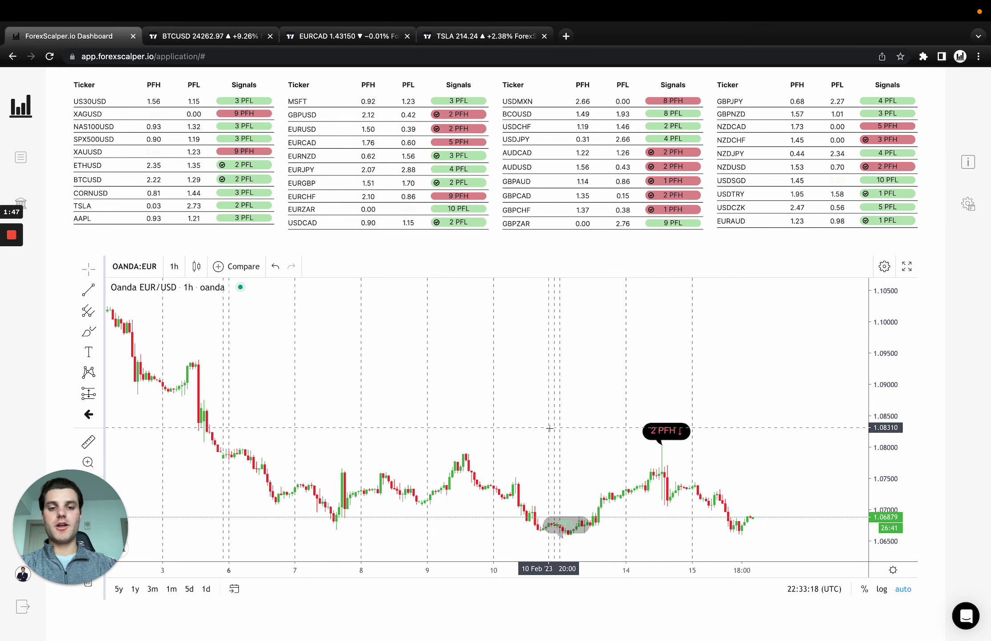
pyautogui.moveTo(555, 453); pyautogui.dragTo(421, 431)
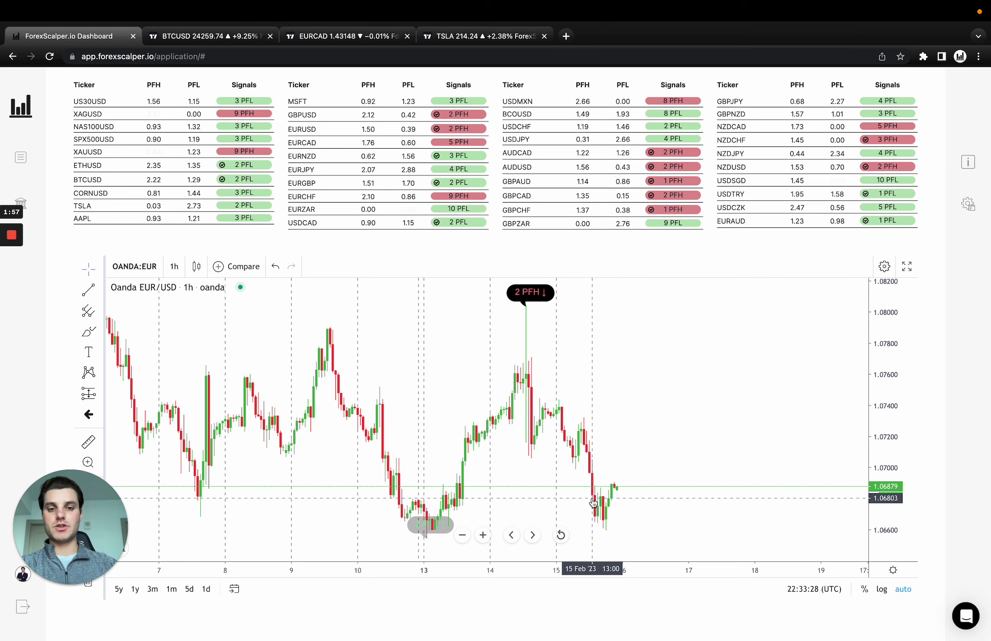
pyautogui.scroll(-3, 593, 502)
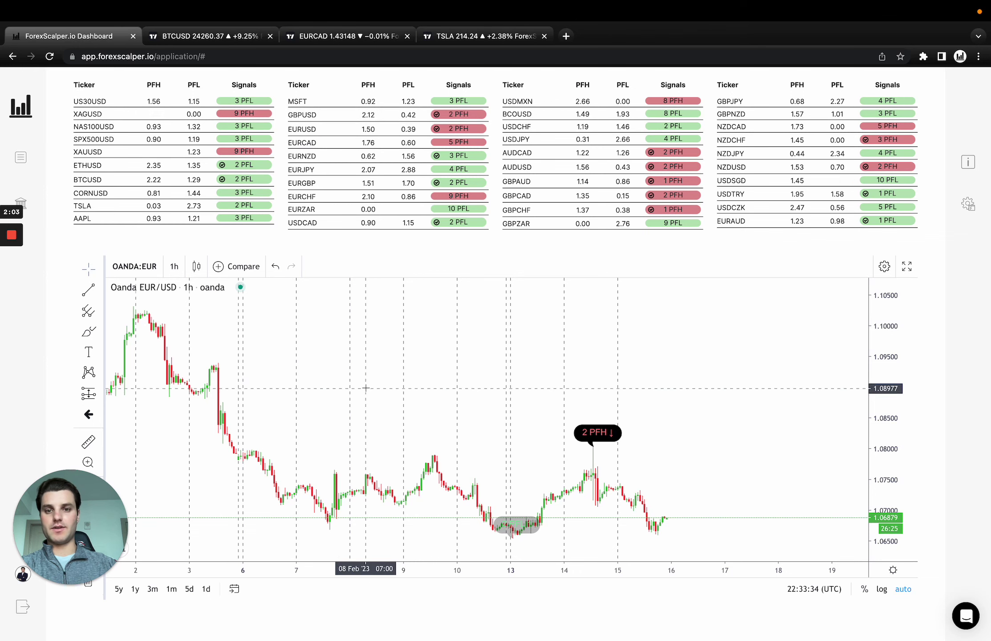
# Switch EUR/USD to daily candles and pan to the February 2 PFH signal after the drop from 1.10.
pyautogui.click(174, 267)
pyautogui.click(181, 461)
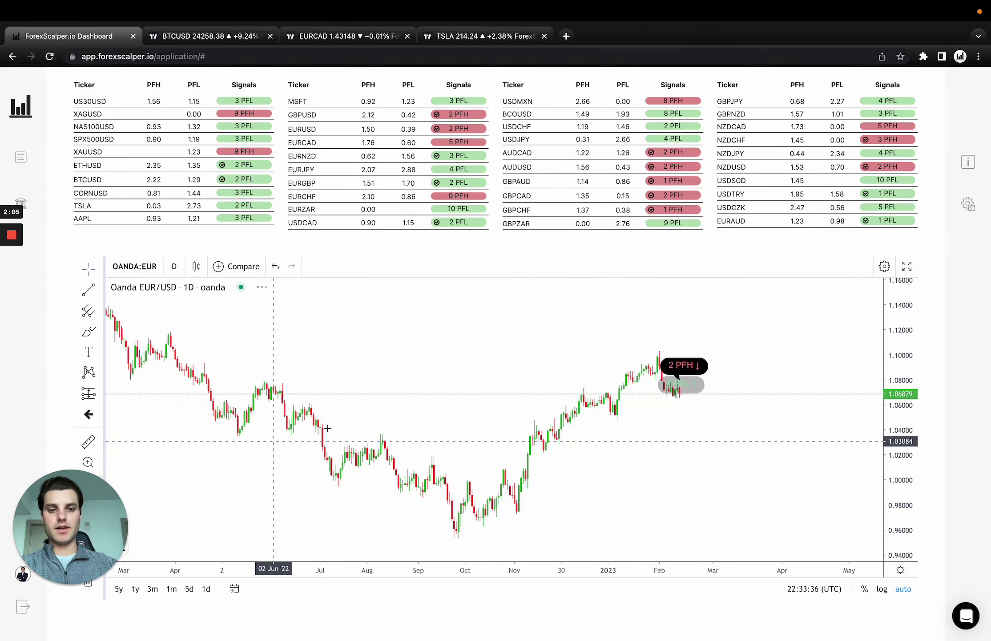
pyautogui.scroll(5, 470, 445)
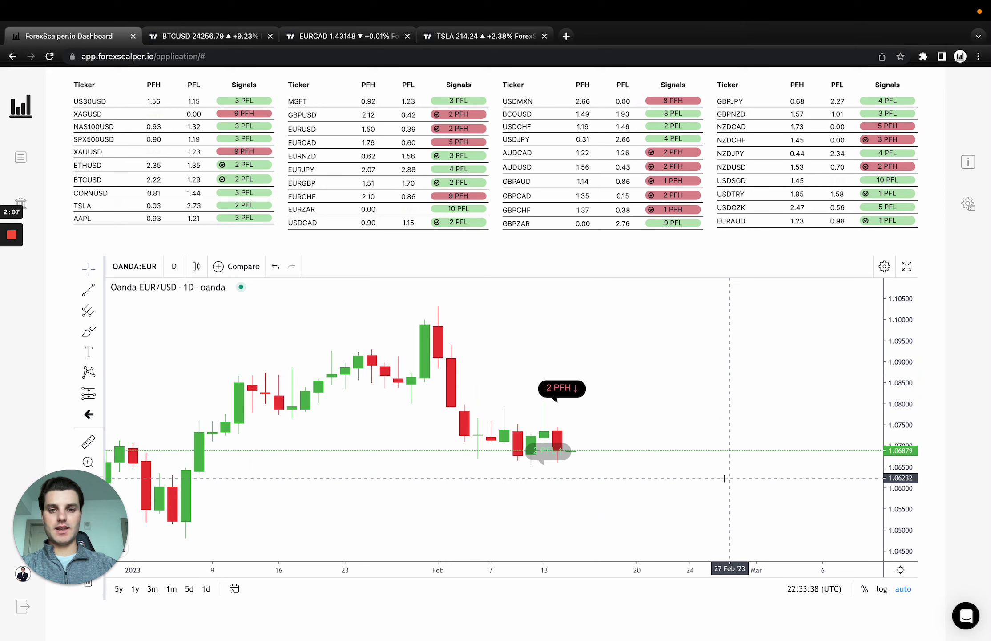
pyautogui.scroll(4, 709, 511)
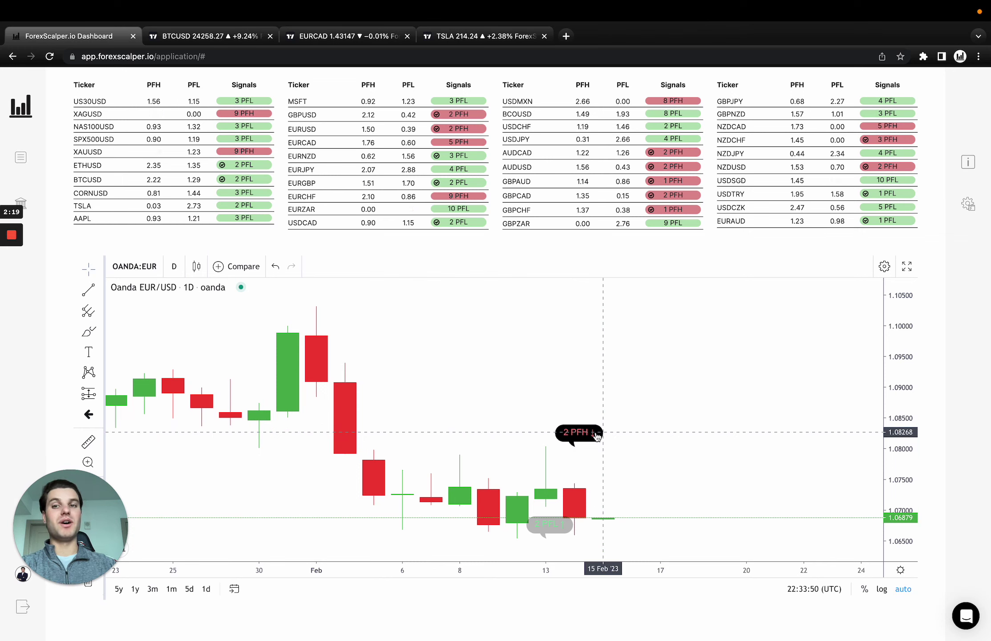
pyautogui.scroll(-6, 596, 435)
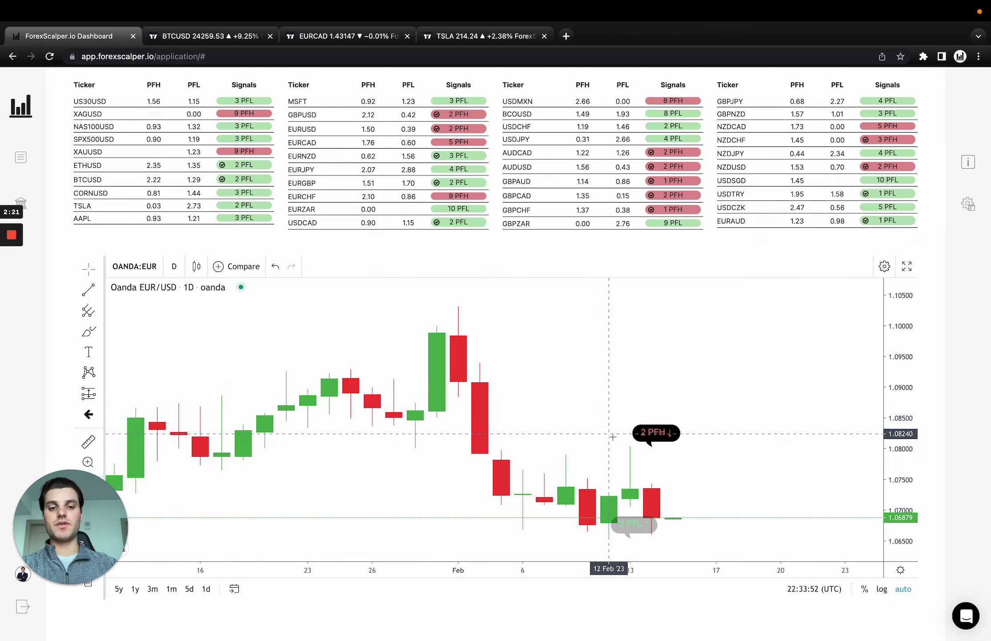
pyautogui.moveTo(674, 438); pyautogui.dragTo(480, 437)
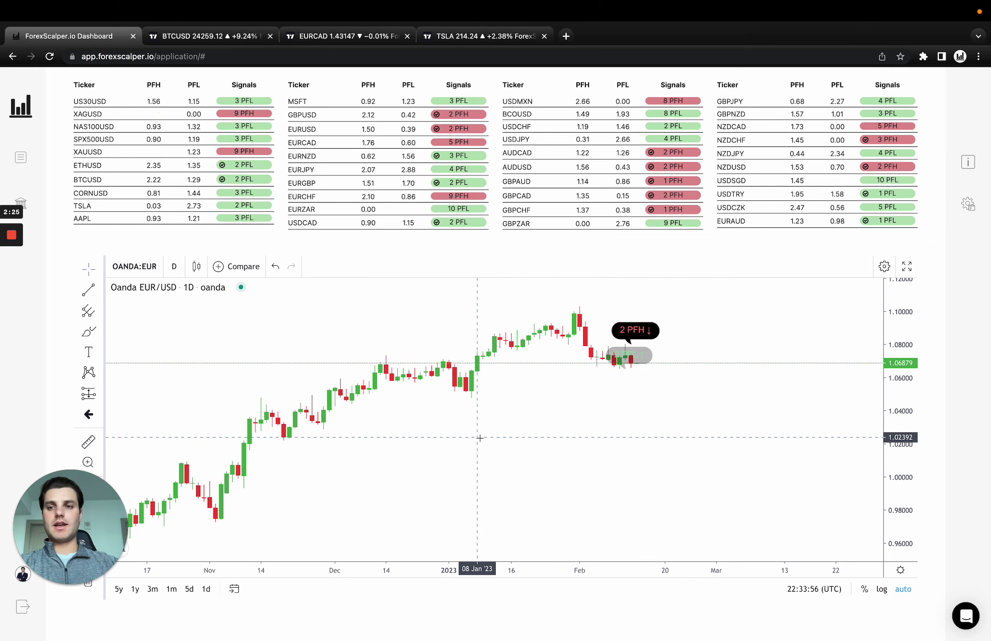
# Check the EURCHF and EURGBP charts, then reload the dashboard.
pyautogui.click(321, 196)
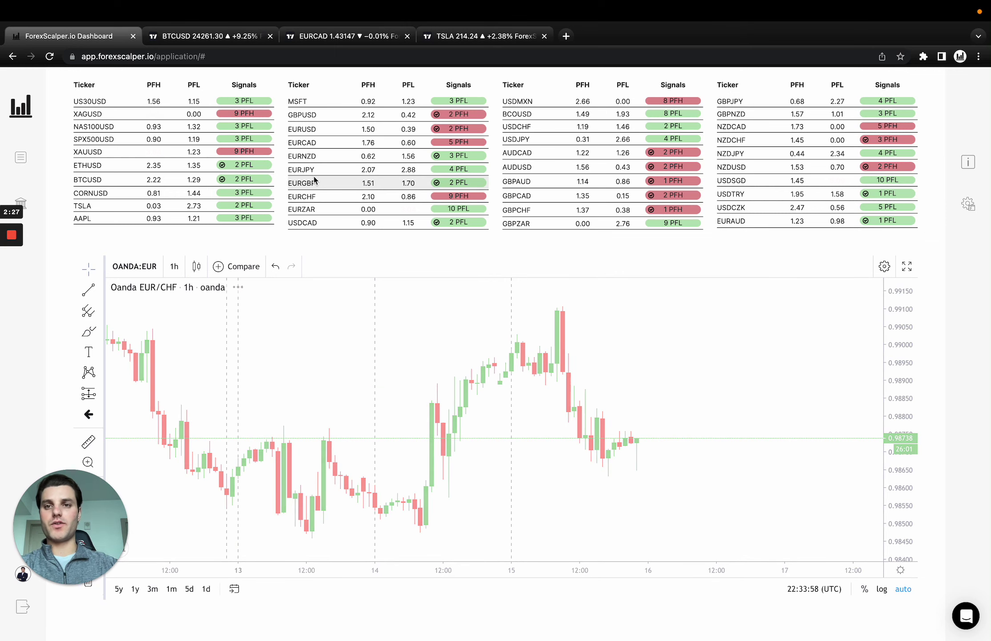
pyautogui.click(315, 179)
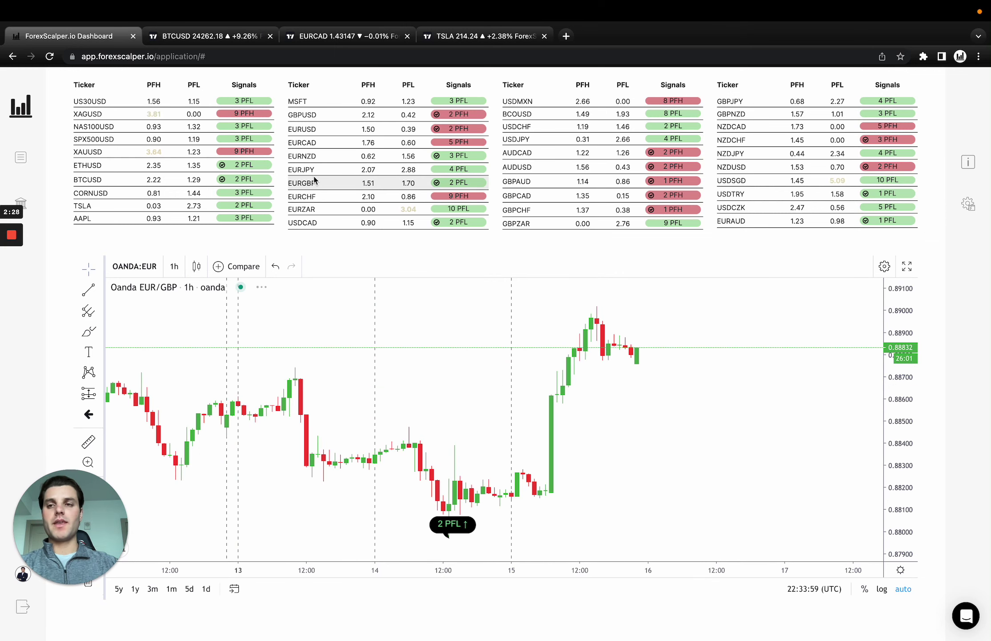
pyautogui.click(15, 108)
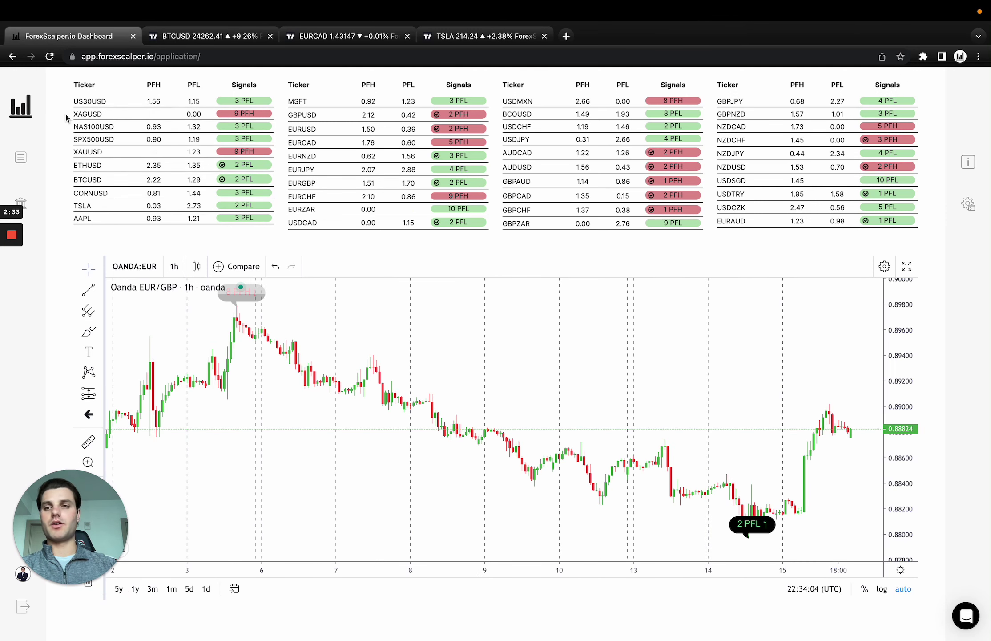
pyautogui.click(21, 109)
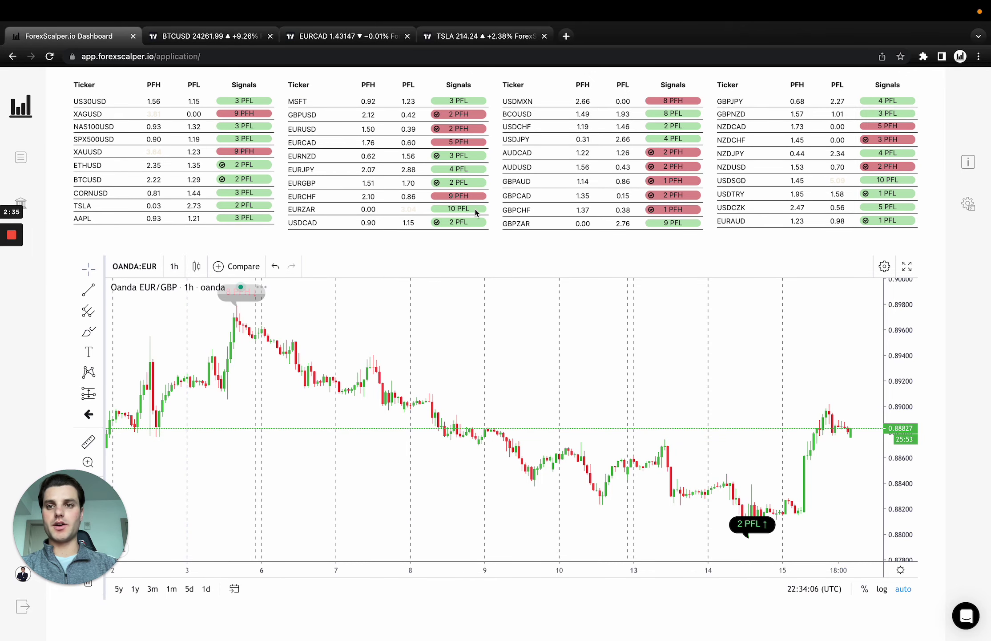
# Load the NAS100USD hourly chart and pan to the 13 Feb 3 PFL low.
pyautogui.click(223, 128)
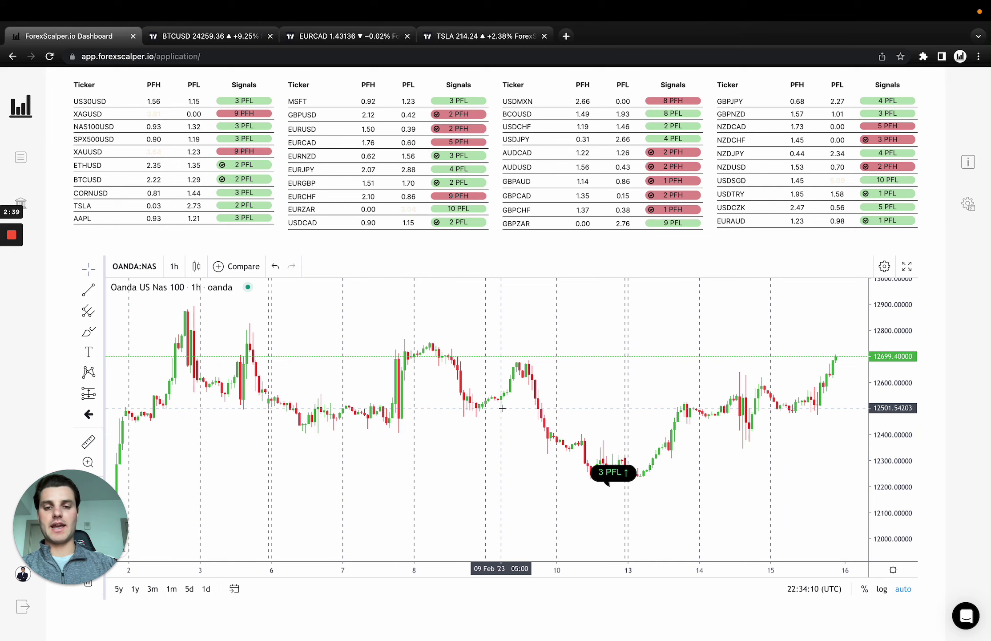
pyautogui.moveTo(501, 408); pyautogui.dragTo(447, 408)
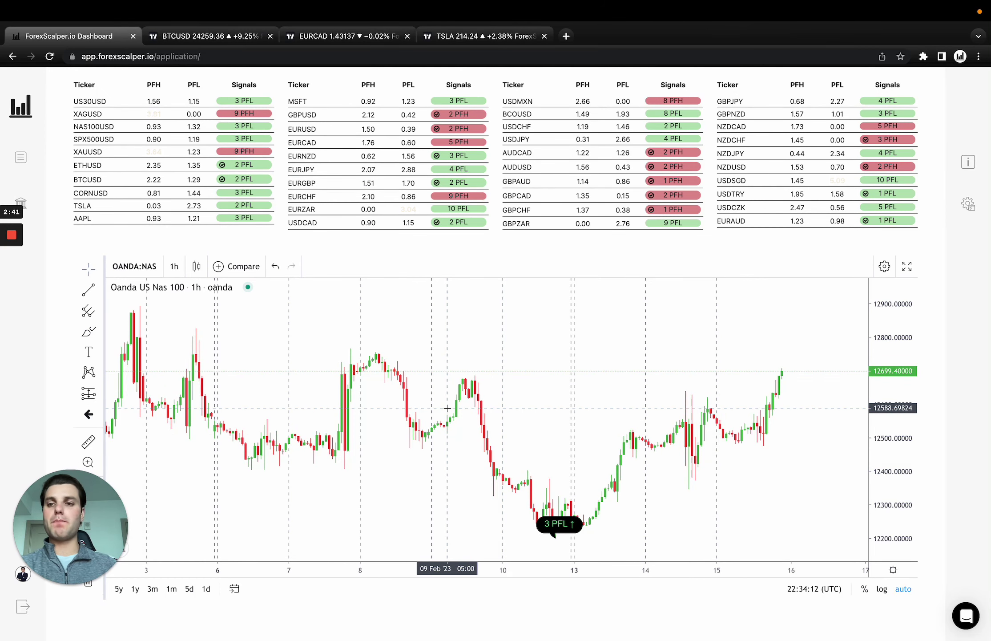
pyautogui.scroll(-2, 537, 405)
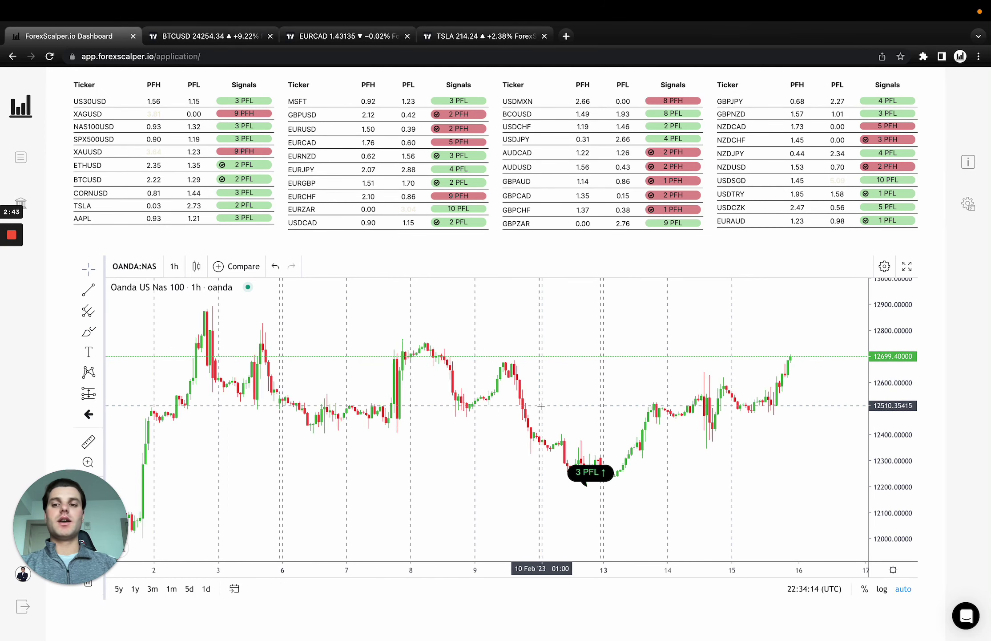
pyautogui.scroll(3, 536, 404)
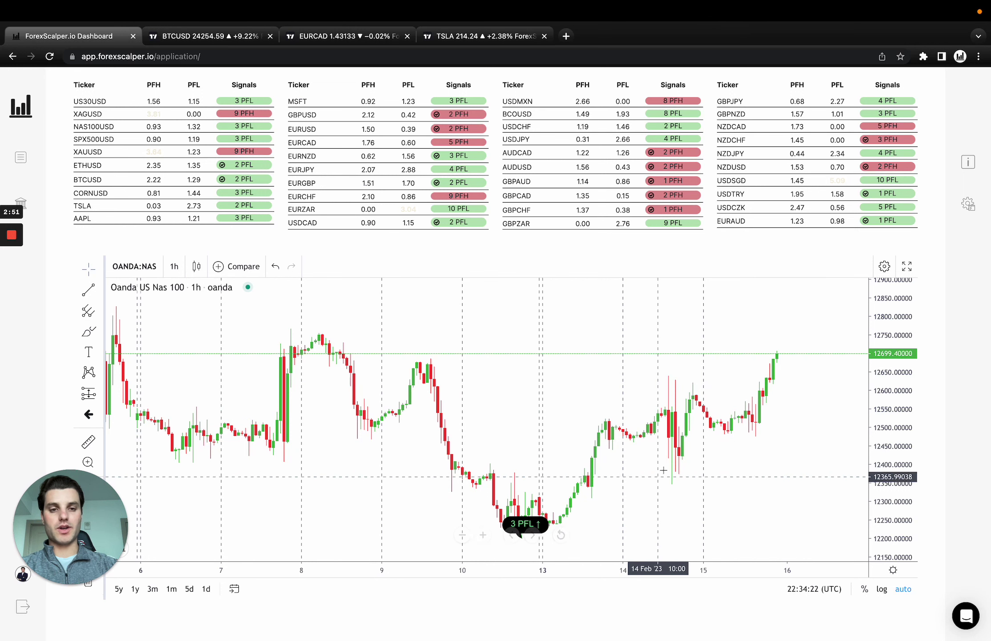
pyautogui.hscroll(3, 534, 423)
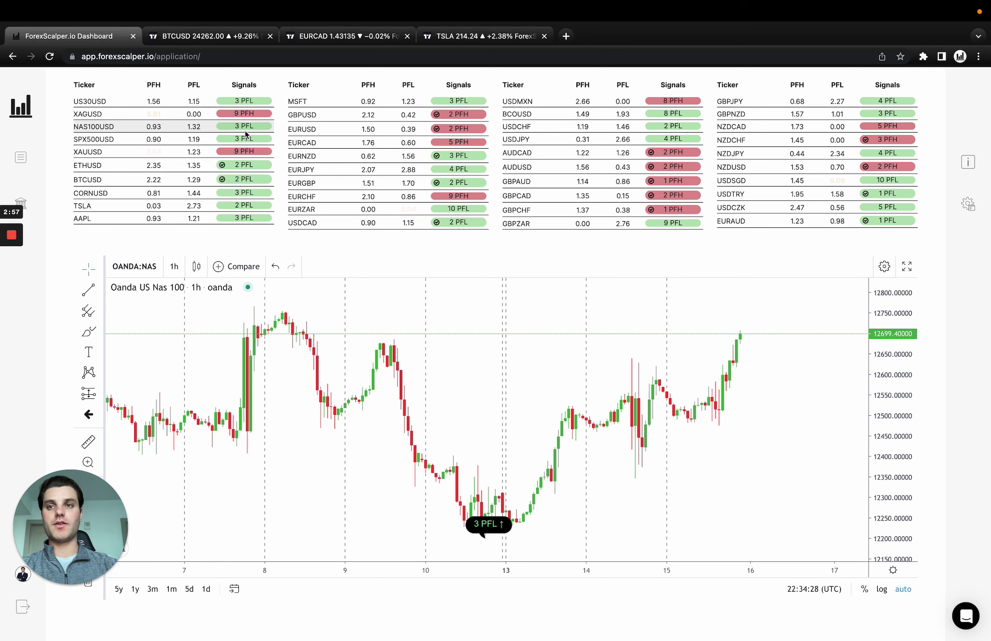
# In TradingView, replace Bitcoin with OANDA NAS100USD on the 5-minute chart.
pyautogui.click(208, 42)
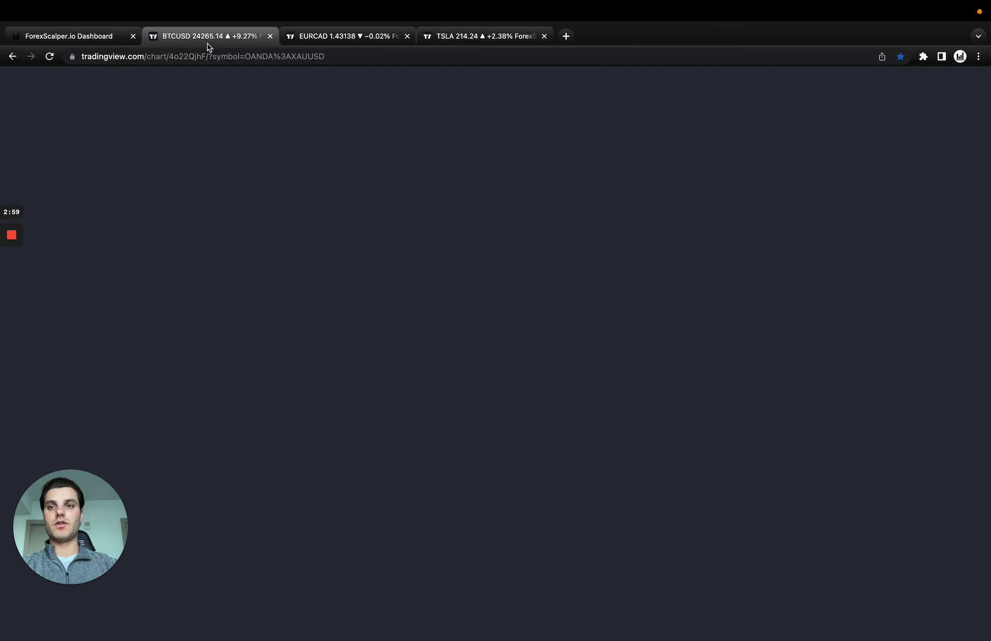
pyautogui.write('NAS100')
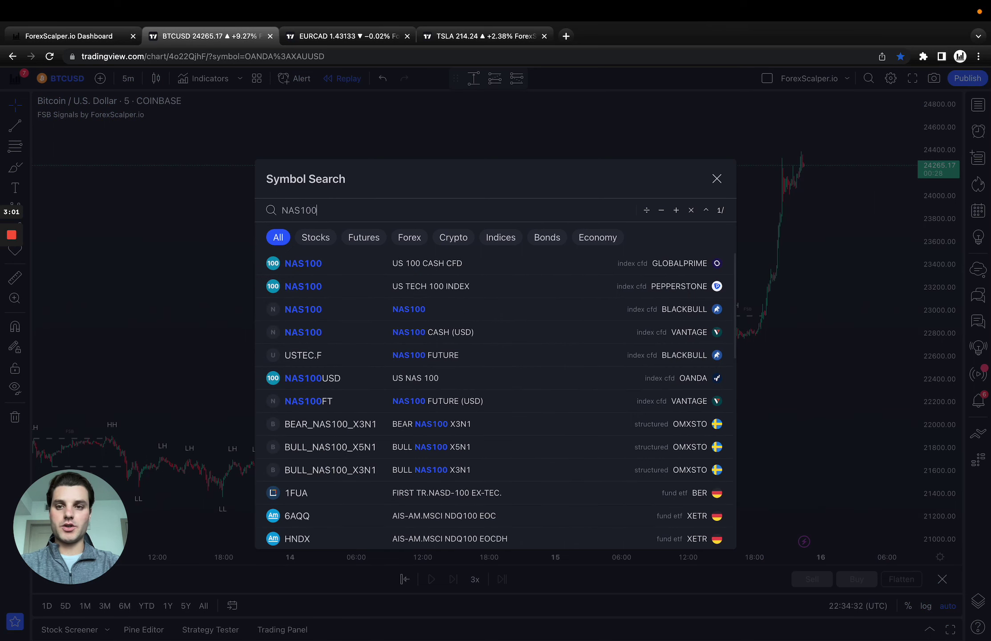
pyautogui.click(629, 376)
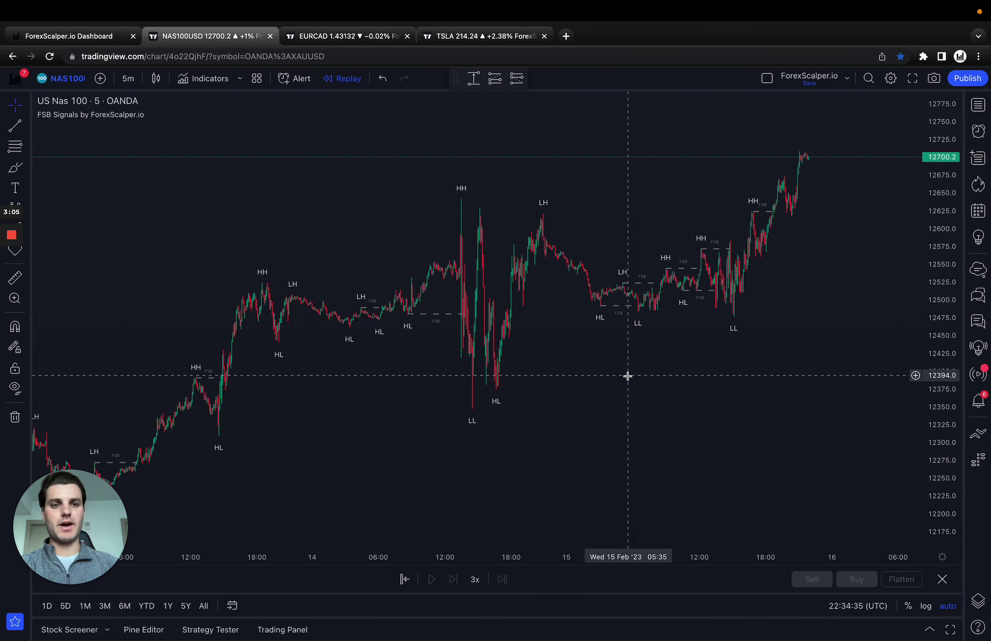
pyautogui.hscroll(-3, 529, 344)
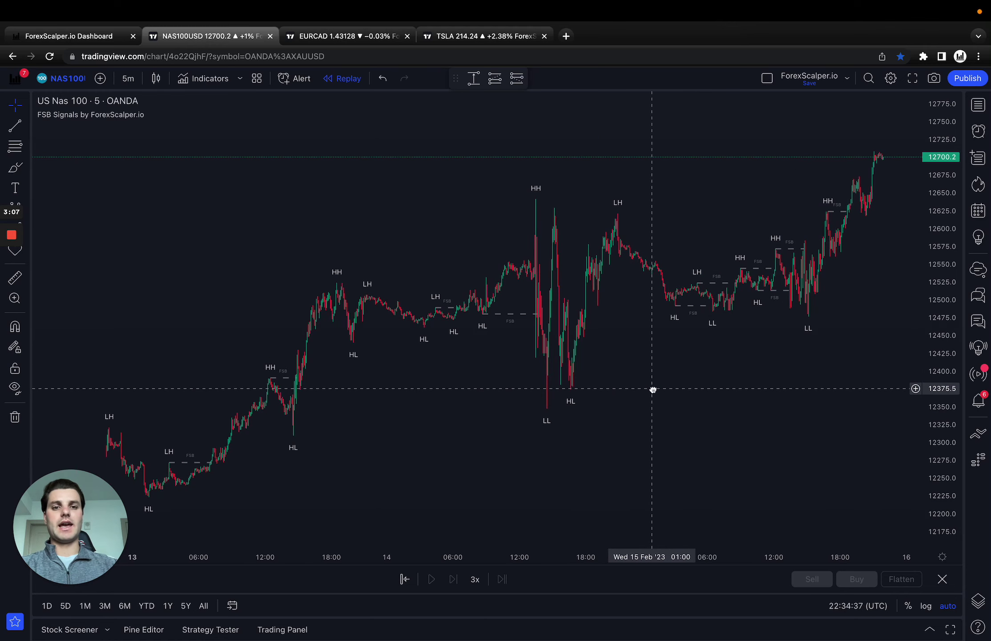
# Switch the Nas 100 chart to 1-minute candles and zoom into the afternoon bars.
pyautogui.click(129, 81)
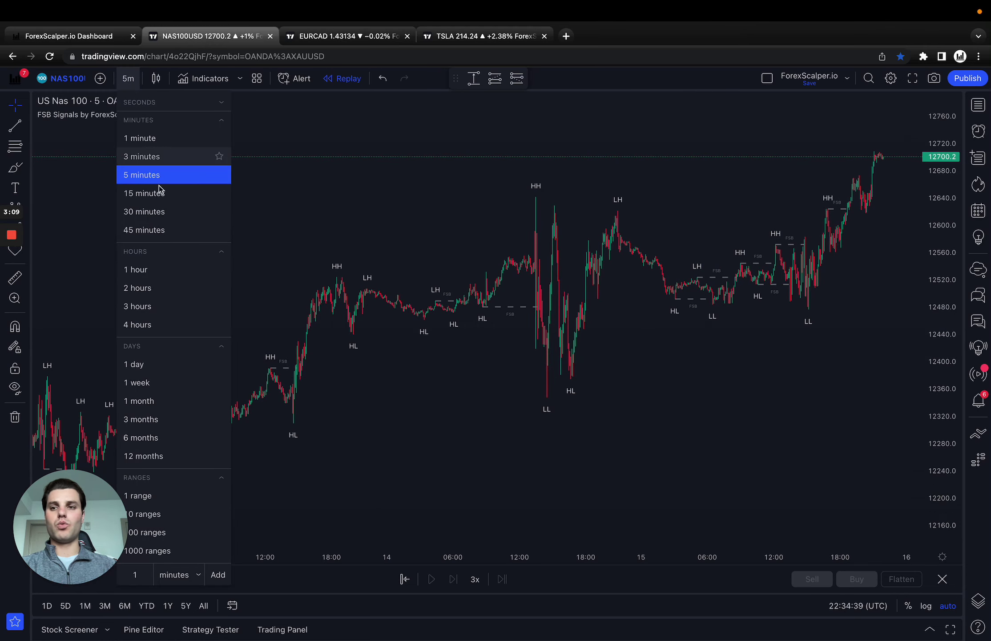
pyautogui.click(142, 138)
pyautogui.scroll(-10, 493, 413)
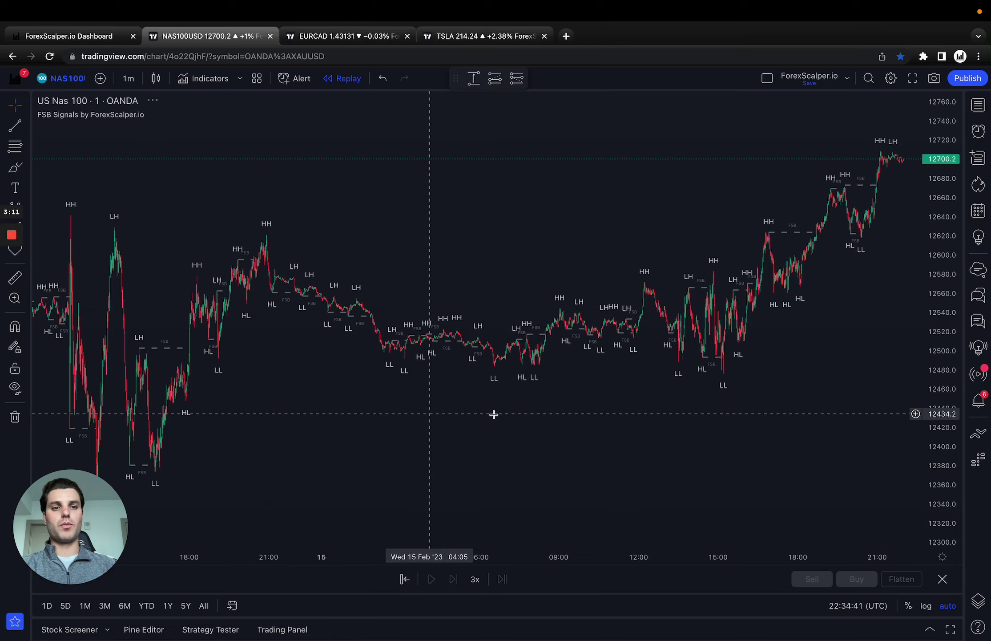
pyautogui.scroll(6, 646, 449)
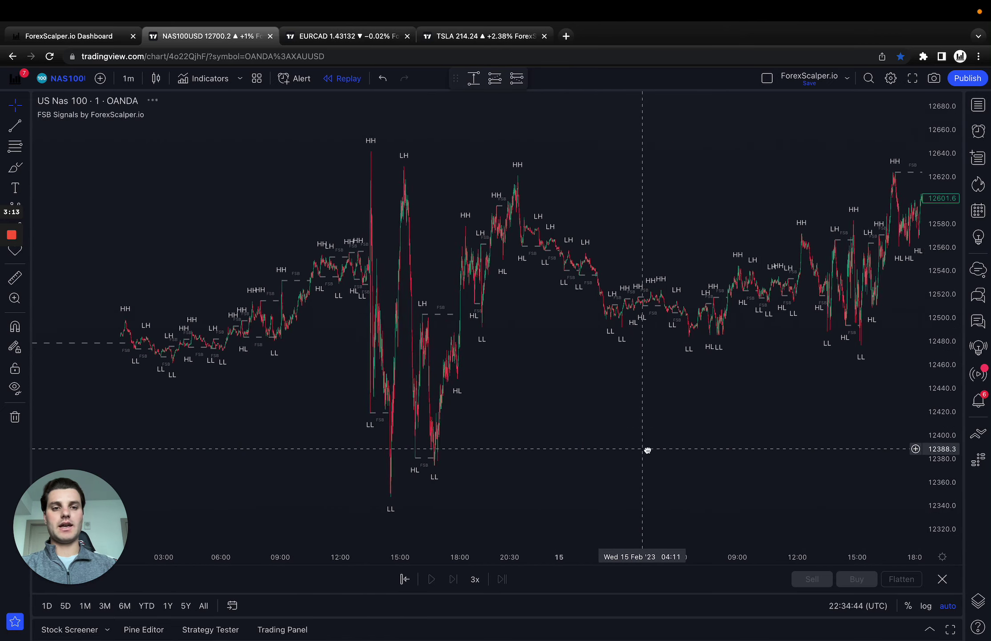
pyautogui.scroll(8, 532, 363)
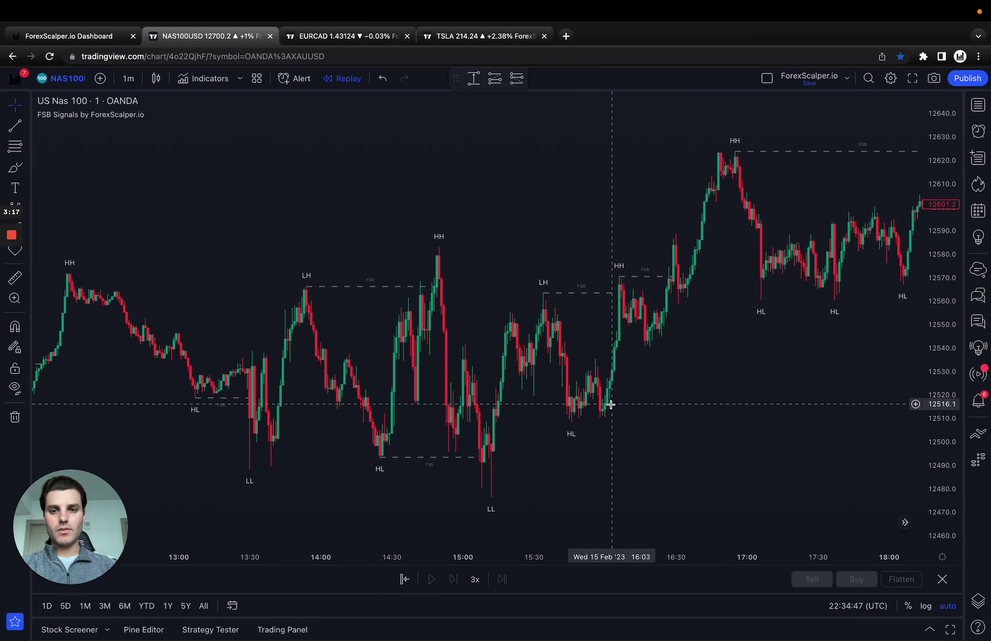
pyautogui.moveTo(608, 405); pyautogui.dragTo(571, 409)
pyautogui.scroll(2, 571, 409)
pyautogui.moveTo(431, 436); pyautogui.dragTo(495, 437)
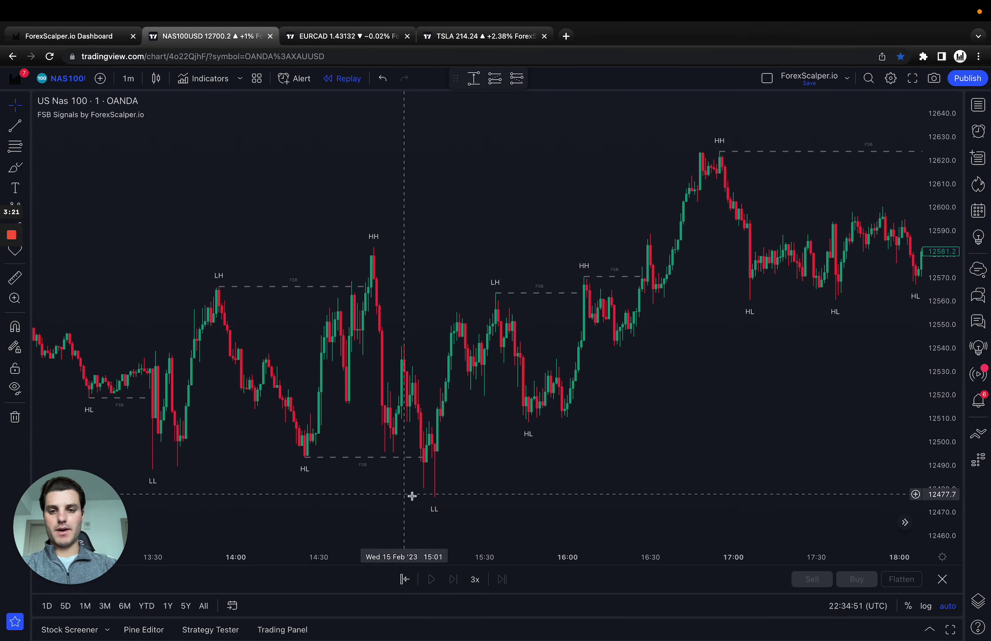
# Pan across the 15:00–22:15 bars to show the two HH highs and the breakout, then start drawing.
pyautogui.moveTo(613, 458); pyautogui.dragTo(467, 471)
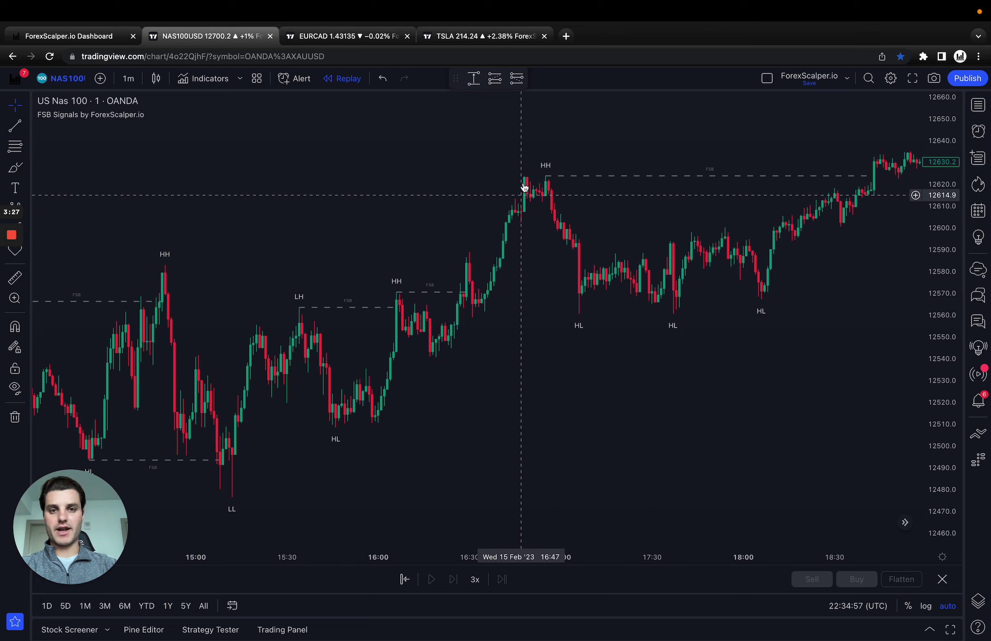
pyautogui.moveTo(613, 325); pyautogui.dragTo(351, 341)
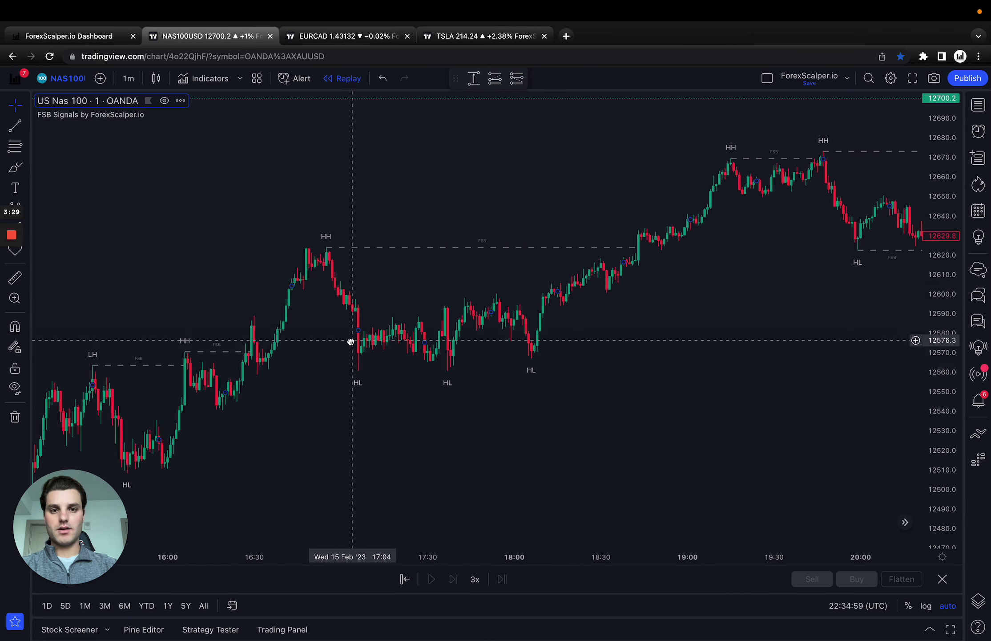
pyautogui.scroll(1, 351, 343)
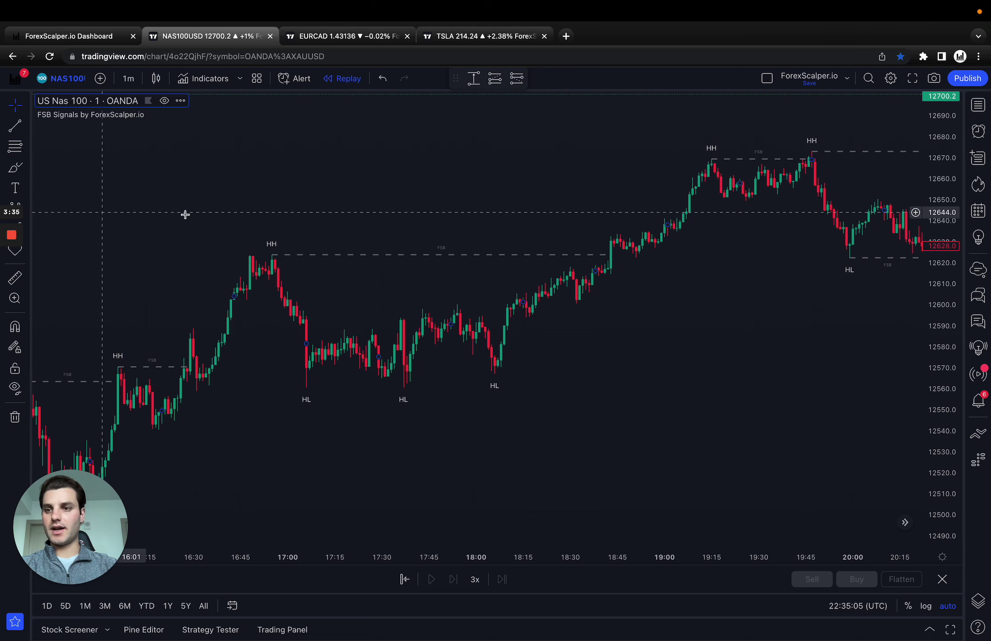
pyautogui.moveTo(775, 352); pyautogui.dragTo(376, 392)
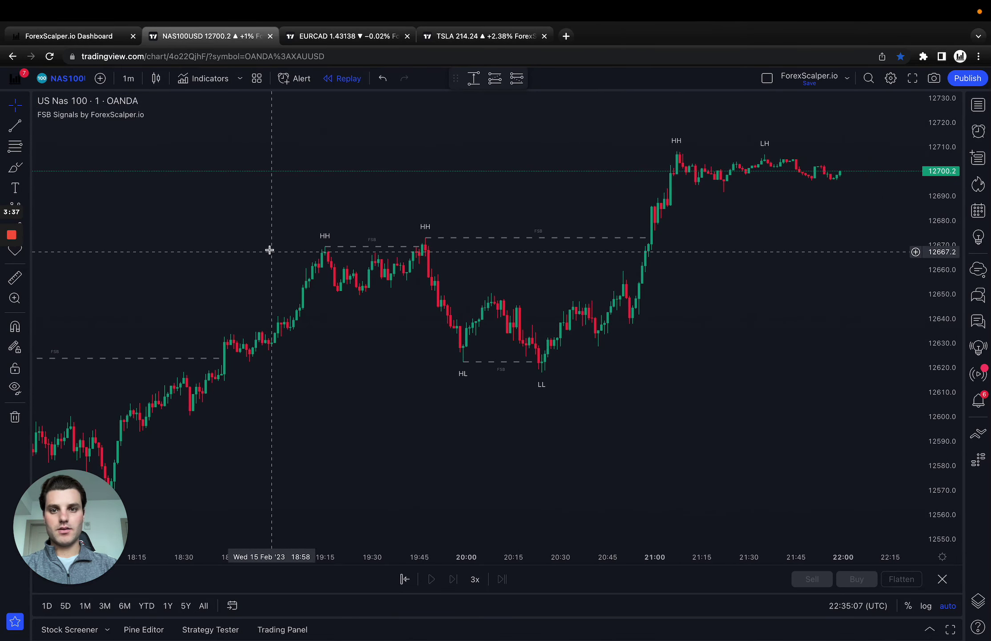
pyautogui.moveTo(376, 316); pyautogui.dragTo(480, 317)
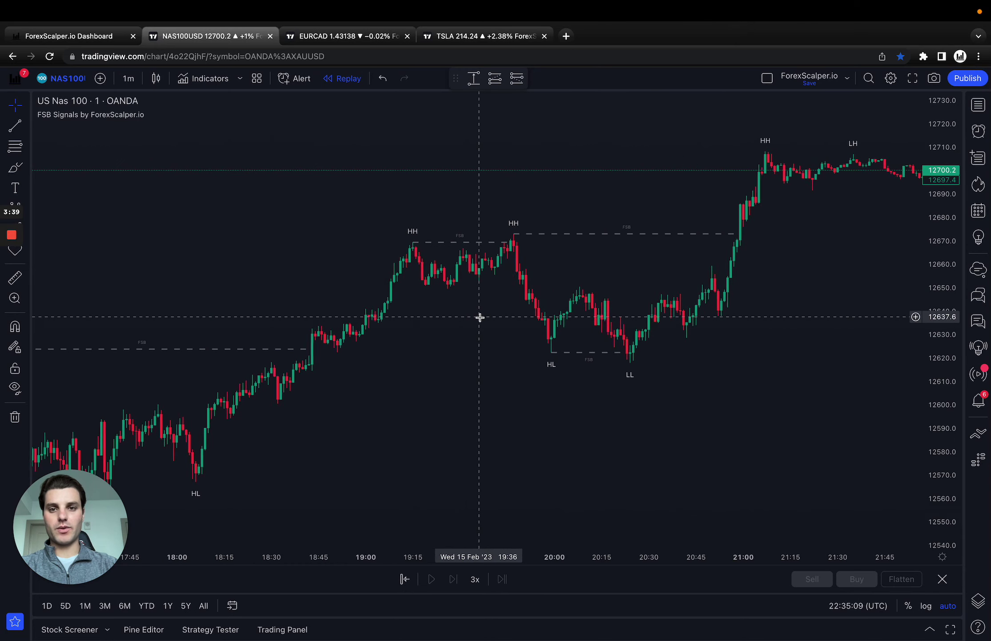
pyautogui.scroll(3, 479, 317)
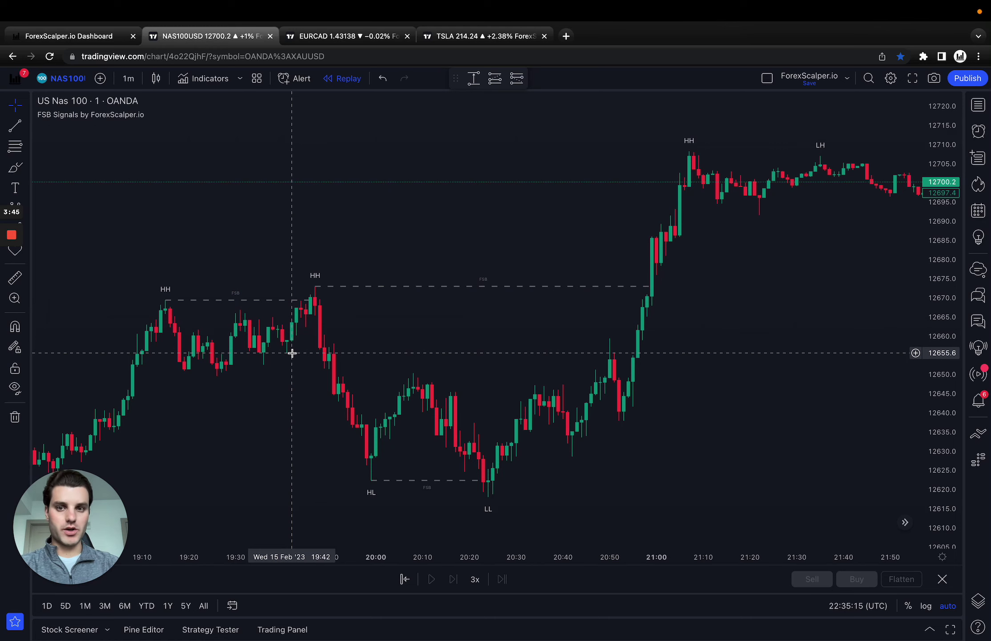
pyautogui.scroll(-3, 368, 354)
pyautogui.hscroll(2, 347, 355)
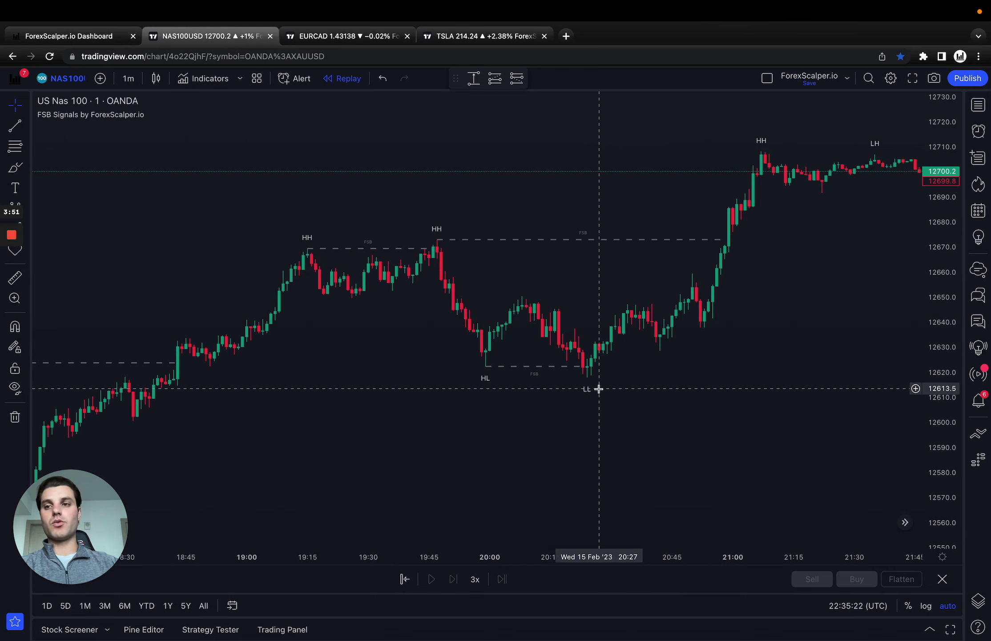
pyautogui.moveTo(11, 280)
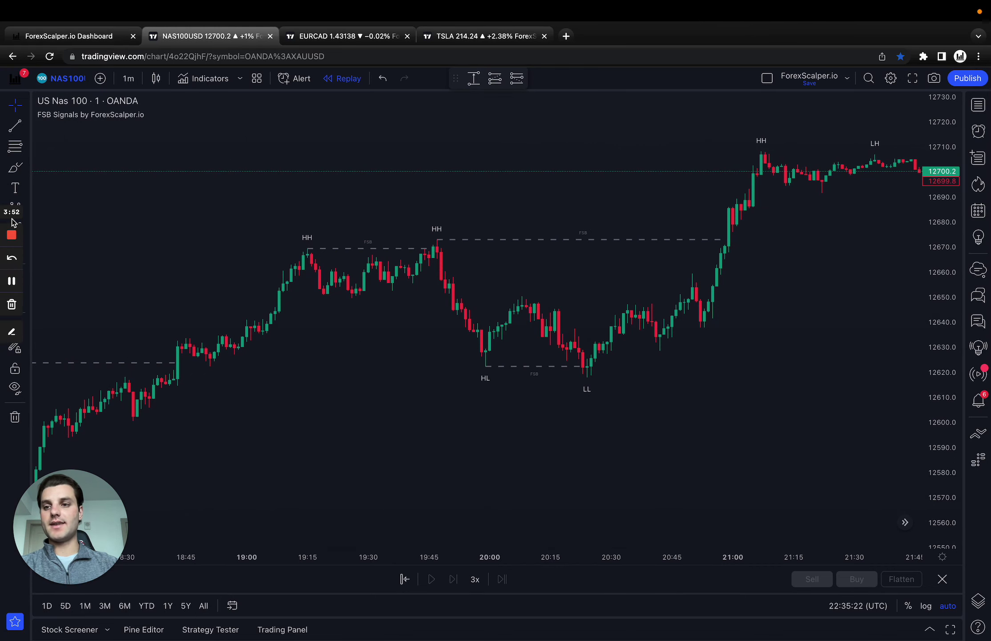
pyautogui.click(12, 336)
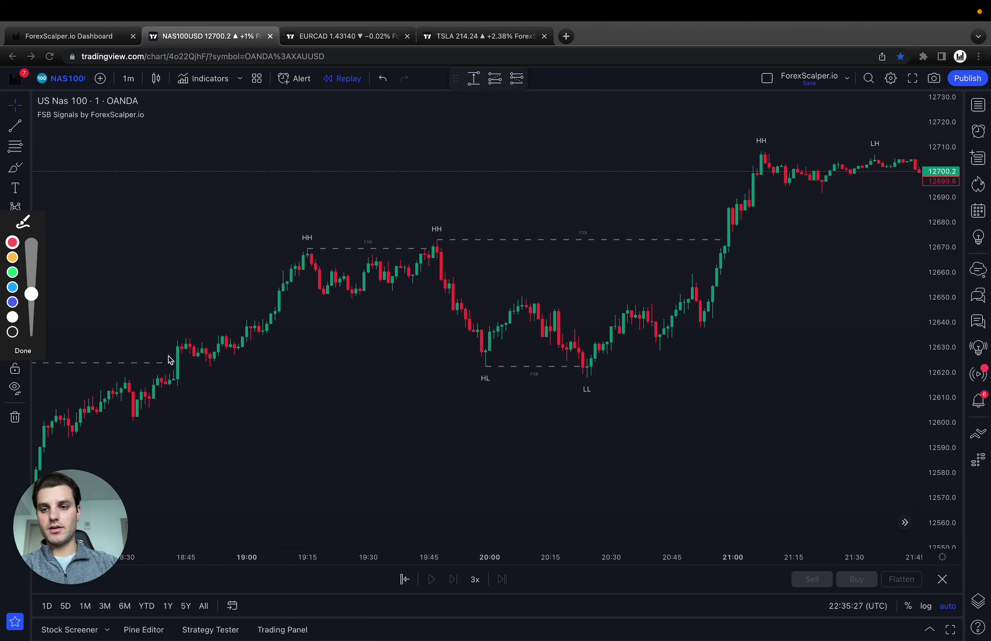
# Draw an arrow at the 18:45 breakout candles, switch the pen to white, and clear it.
pyautogui.moveTo(143, 326)
pyautogui.mouseDown()
pyautogui.moveTo(172, 344)
pyautogui.moveTo(163, 351)
pyautogui.mouseUp()
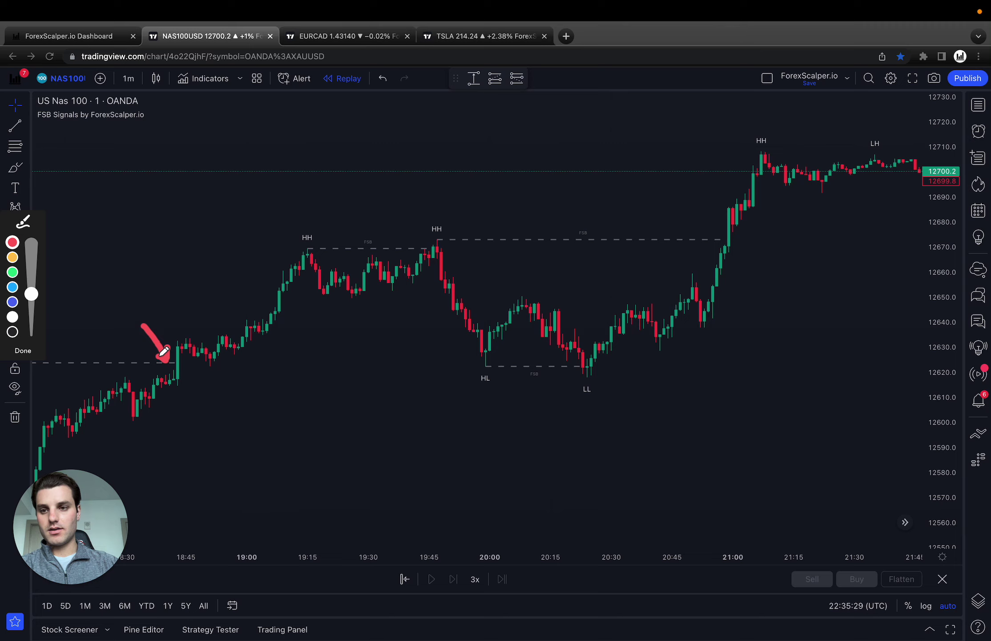
pyautogui.moveTo(31, 295); pyautogui.dragTo(37, 345)
pyautogui.click(12, 317)
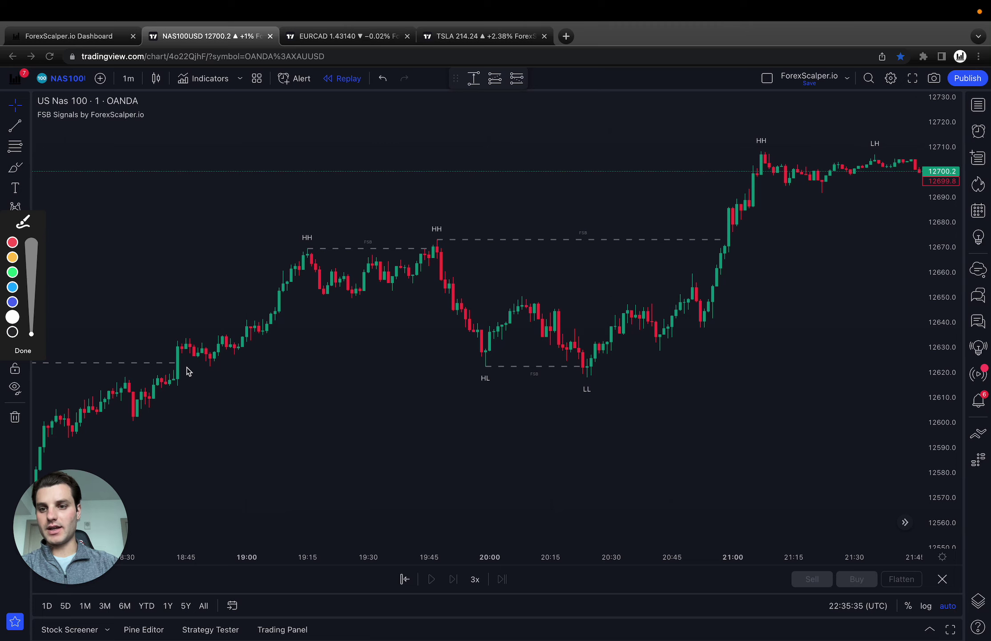
pyautogui.click(35, 348)
# Scroll back to the 16:30–20:00 stretch with its HH and HL labels and resume annotating.
pyautogui.hscroll(-10, 139, 345)
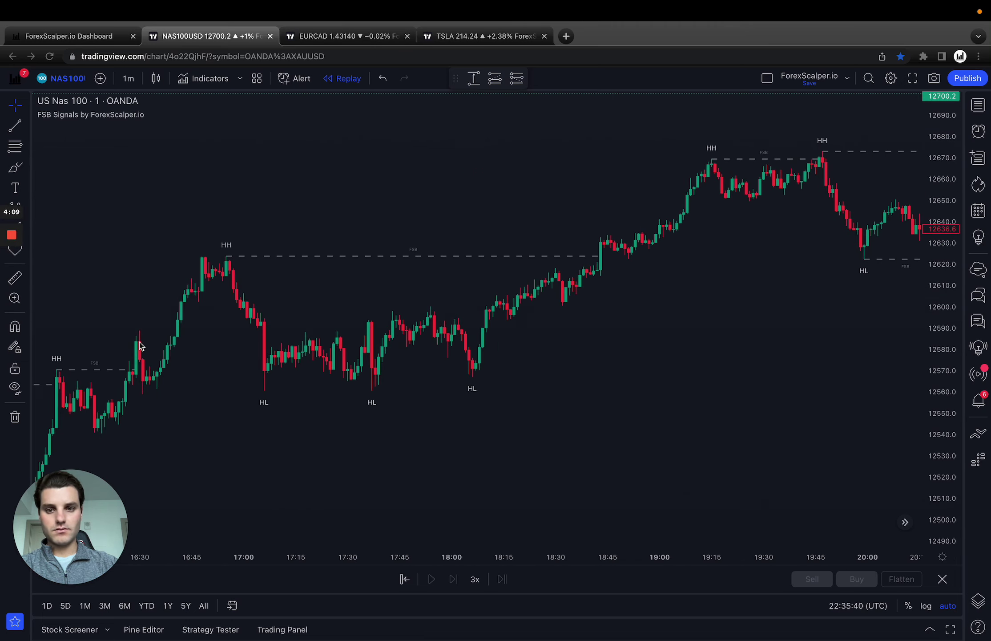
pyautogui.hscroll(-10, 139, 346)
pyautogui.hscroll(3, 511, 391)
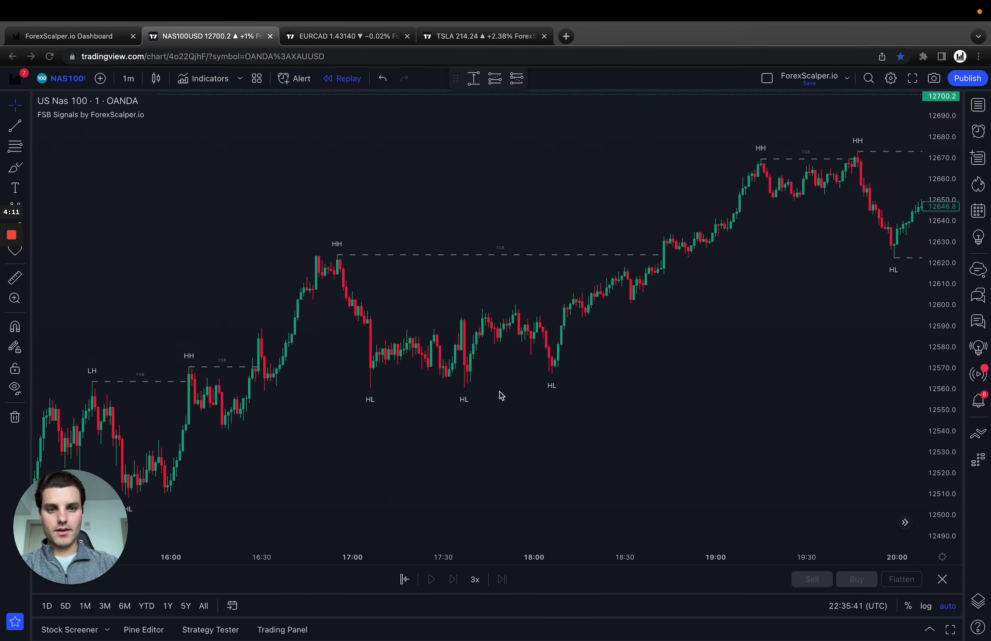
pyautogui.scroll(2, 499, 391)
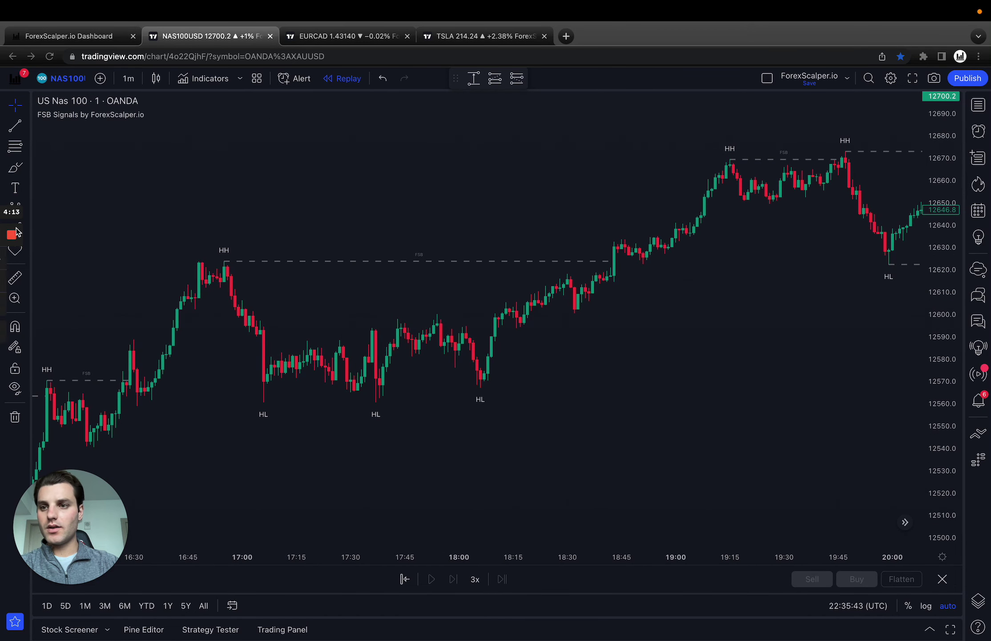
pyautogui.click(20, 336)
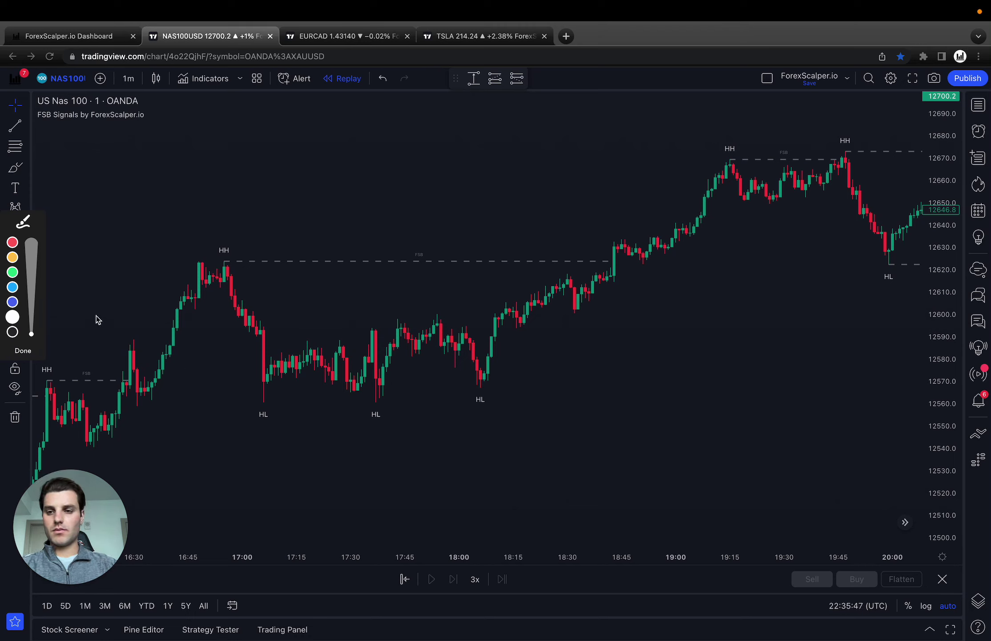
# Sketch white strokes tracing the HL pullback and the breakout above the HH line, then clear them.
pyautogui.moveTo(95, 317)
pyautogui.mouseDown()
pyautogui.moveTo(117, 375)
pyautogui.moveTo(101, 363)
pyautogui.mouseUp()
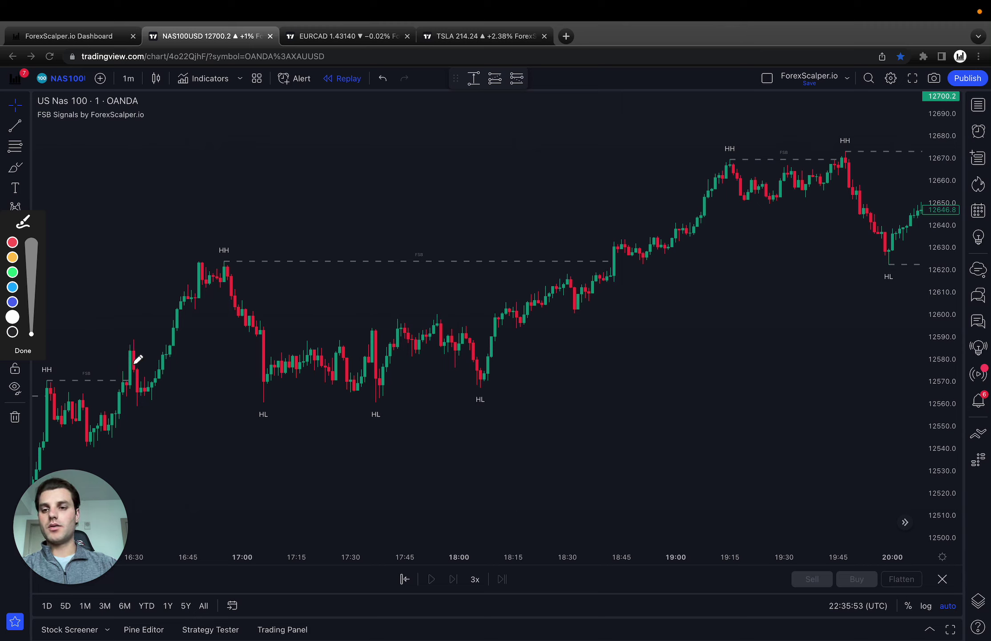
pyautogui.moveTo(98, 409)
pyautogui.mouseDown()
pyautogui.moveTo(136, 341)
pyautogui.moveTo(141, 382)
pyautogui.moveTo(182, 289)
pyautogui.moveTo(160, 286)
pyautogui.moveTo(179, 287)
pyautogui.mouseUp()
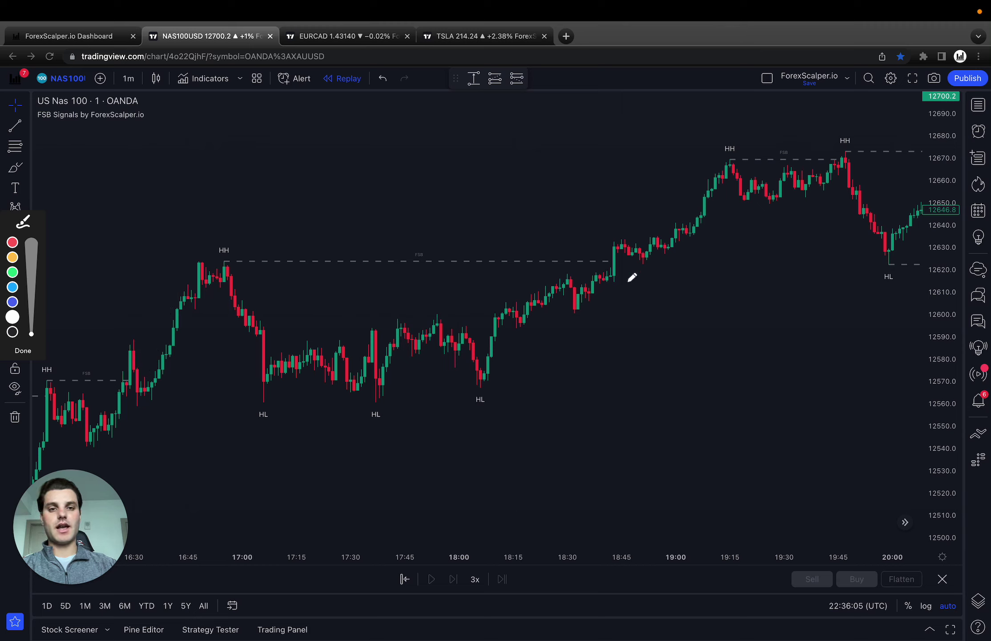
pyautogui.moveTo(580, 220)
pyautogui.mouseDown()
pyautogui.moveTo(610, 245)
pyautogui.moveTo(589, 245)
pyautogui.moveTo(643, 257)
pyautogui.moveTo(691, 208)
pyautogui.moveTo(702, 179)
pyautogui.mouseUp()
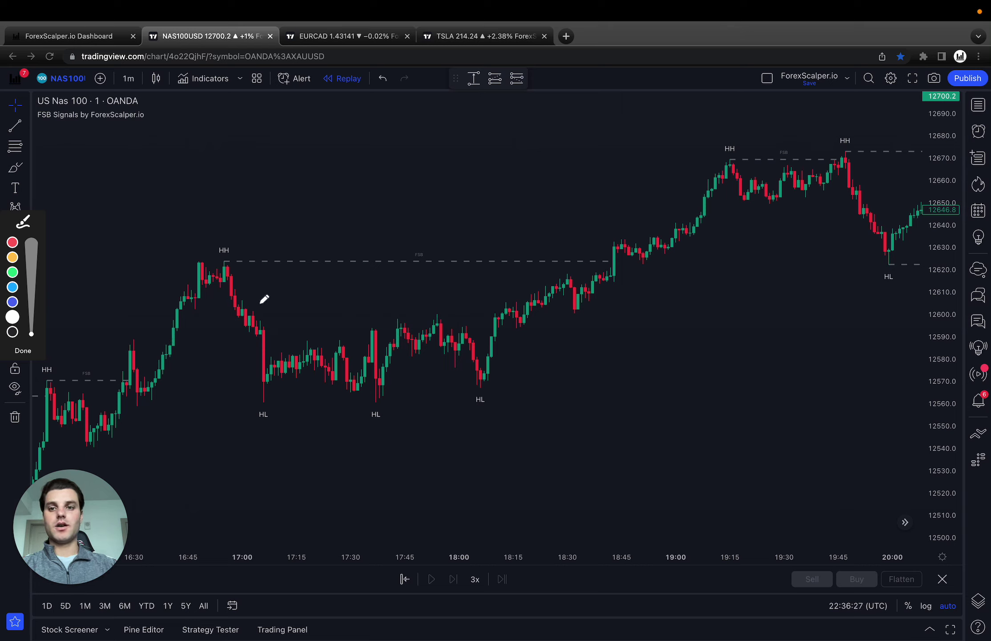
pyautogui.moveTo(250, 287)
pyautogui.mouseDown()
pyautogui.moveTo(212, 321)
pyautogui.moveTo(254, 393)
pyautogui.moveTo(254, 413)
pyautogui.moveTo(269, 368)
pyautogui.moveTo(301, 358)
pyautogui.moveTo(333, 379)
pyautogui.moveTo(362, 335)
pyautogui.moveTo(408, 329)
pyautogui.moveTo(476, 386)
pyautogui.moveTo(592, 211)
pyautogui.mouseUp()
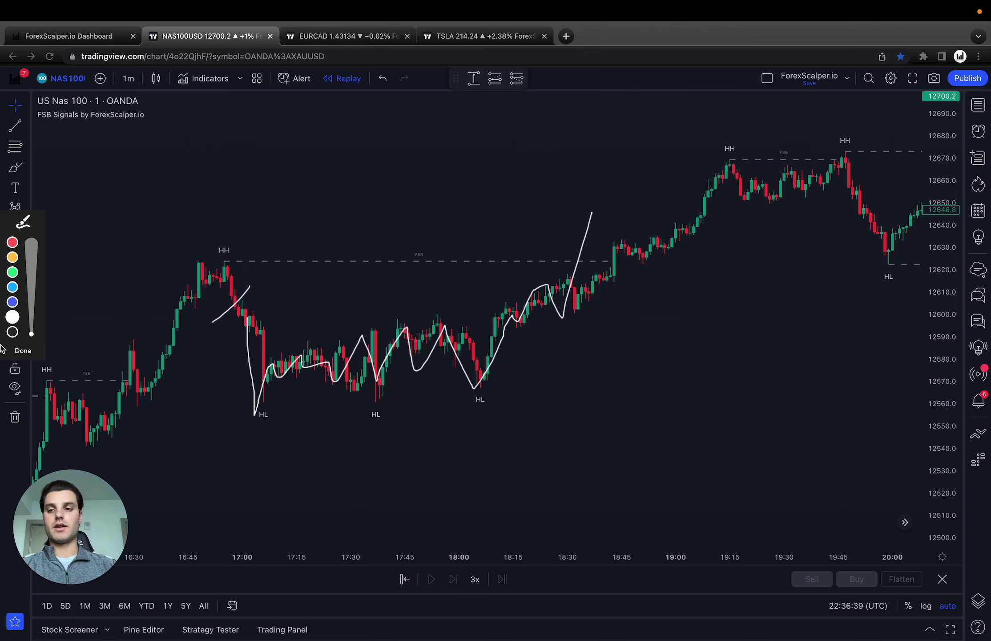
pyautogui.click(23, 350)
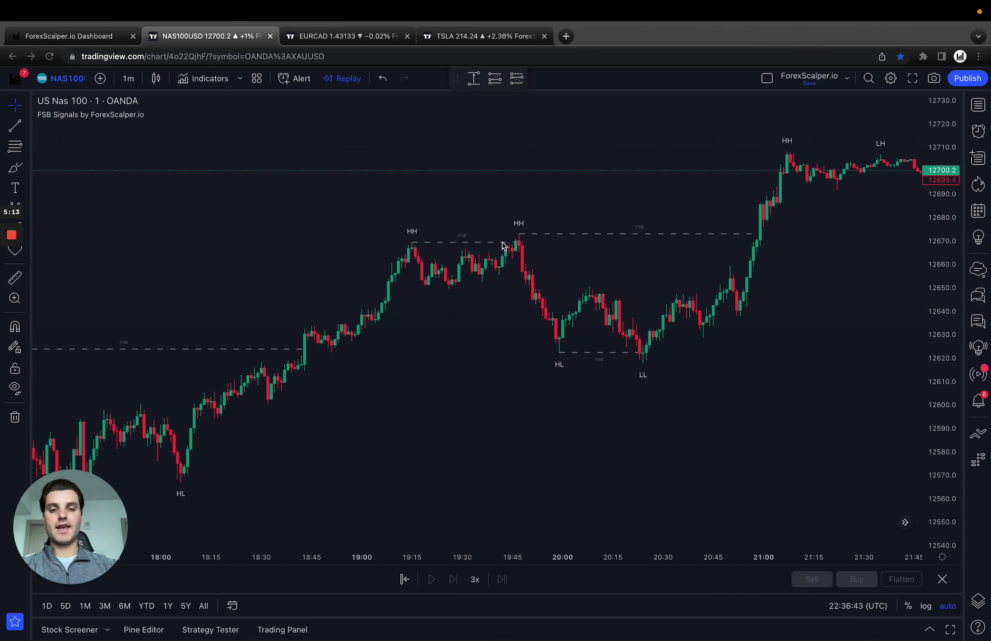
# Zoom into the NAS100 1-minute chart and step the replay several bars past the breakout.
pyautogui.scroll(1, 505, 255)
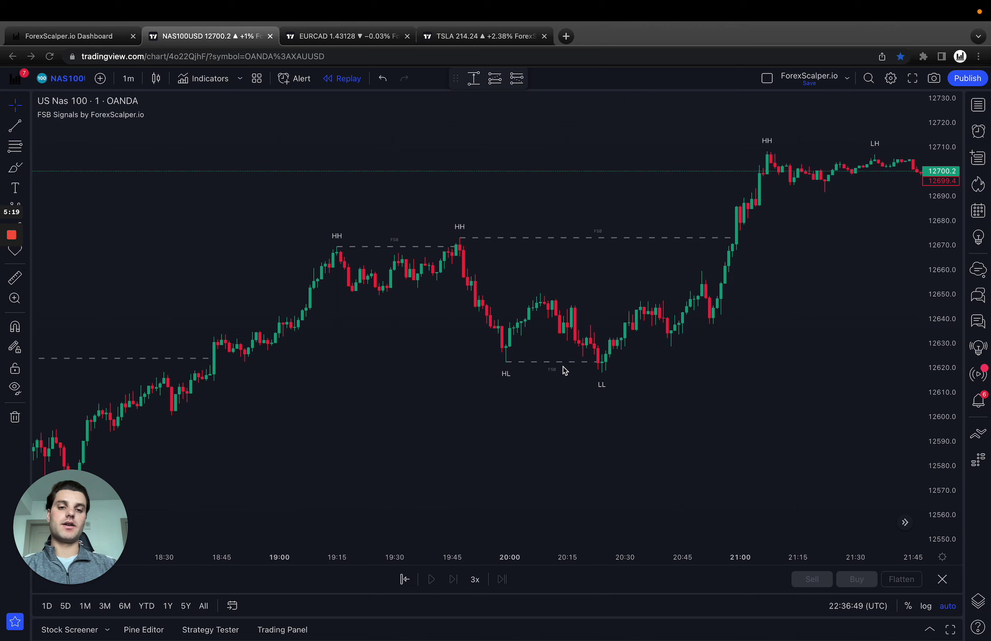
pyautogui.scroll(1, 556, 423)
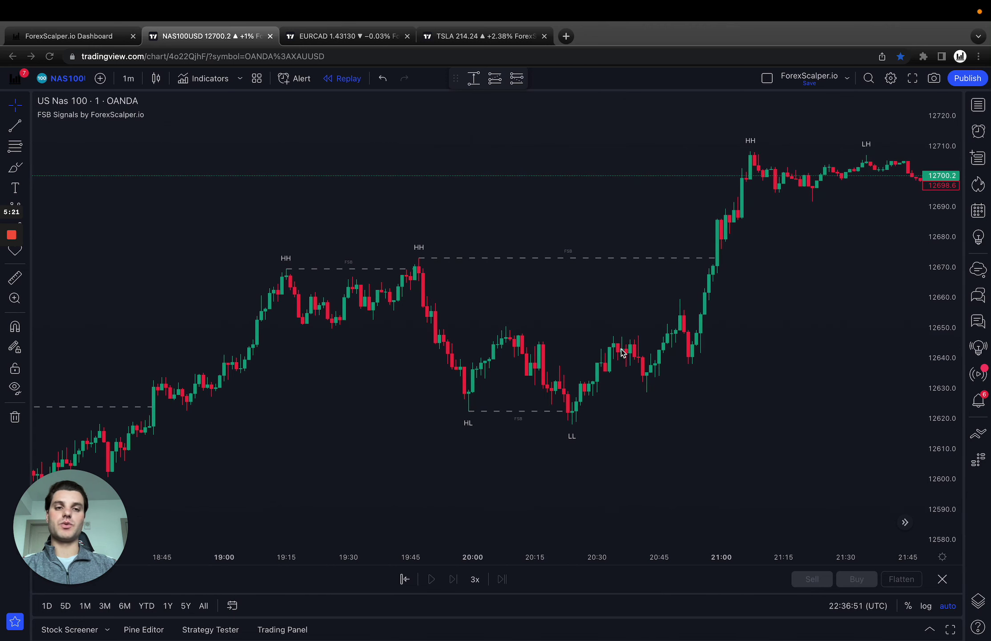
pyautogui.hotkey('shift', 'Right')
pyautogui.hotkey('shift', 'Right')
pyautogui.hotkey('shift', 'Right')
pyautogui.hotkey('shift', 'Right')
pyautogui.hotkey('shift', 'Right')
pyautogui.hotkey('shift', 'Right')
pyautogui.hotkey('shift', 'Right')
pyautogui.hotkey('shift', 'Right')
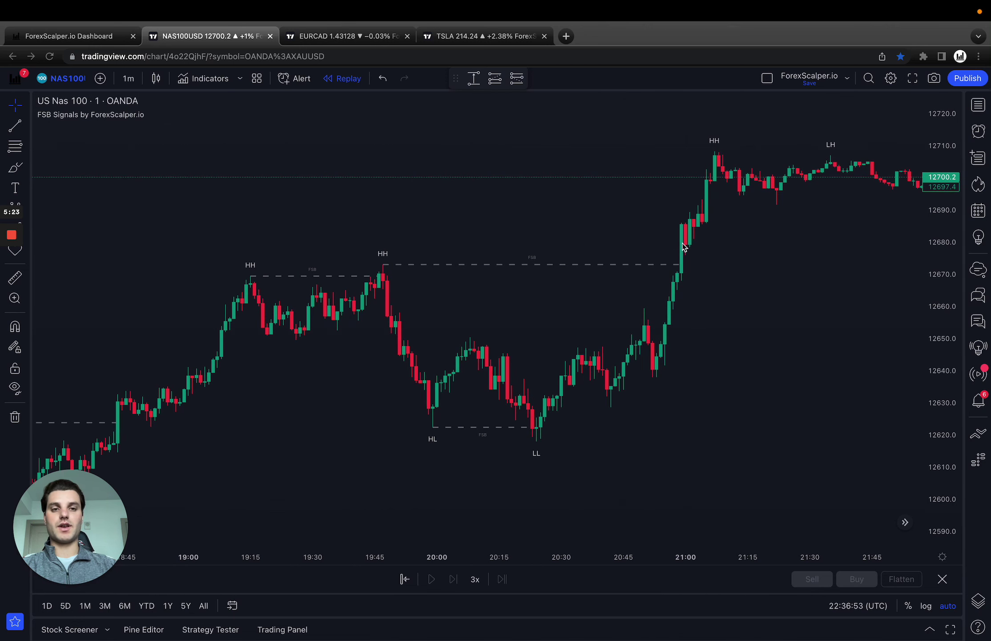
pyautogui.click(16, 331)
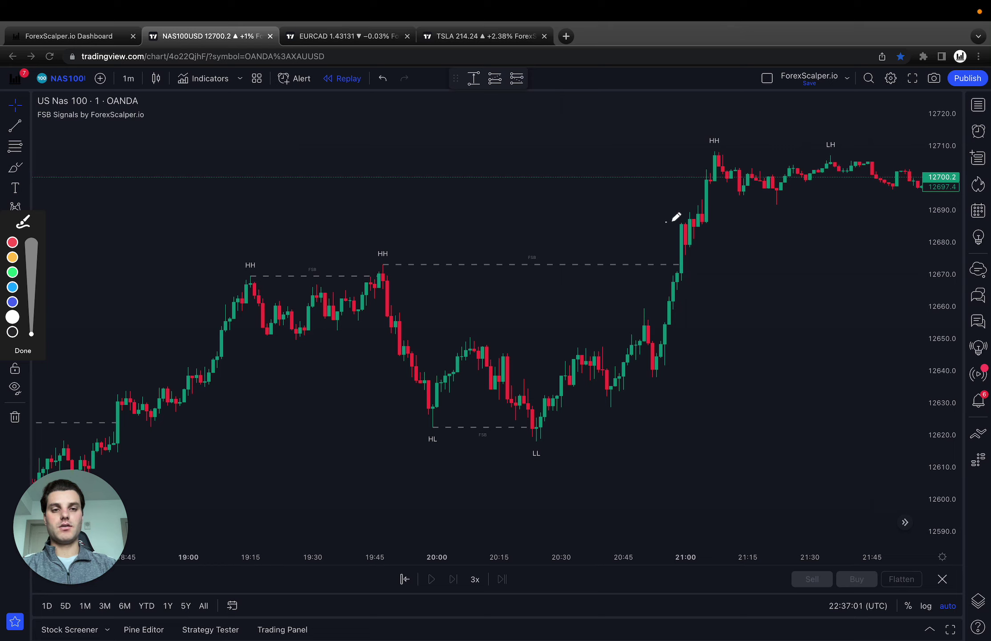
# Sketch the breakout level near 12685 and the move up to the new HH, then clear the marks.
pyautogui.moveTo(672, 221)
pyautogui.mouseDown()
pyautogui.moveTo(693, 221)
pyautogui.moveTo(685, 248)
pyautogui.moveTo(719, 169)
pyautogui.mouseUp()
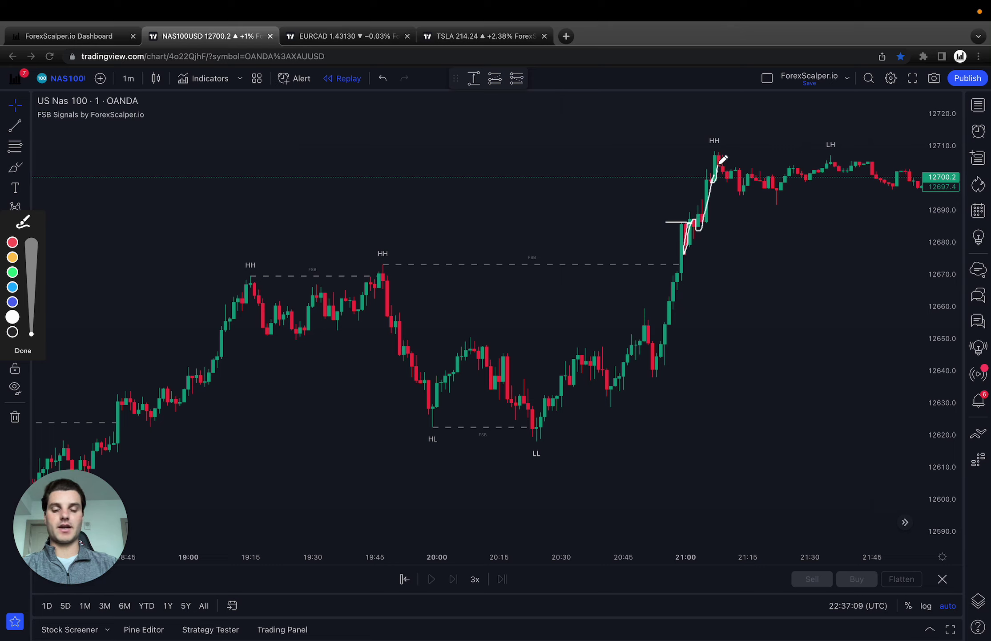
pyautogui.moveTo(722, 159); pyautogui.dragTo(723, 147)
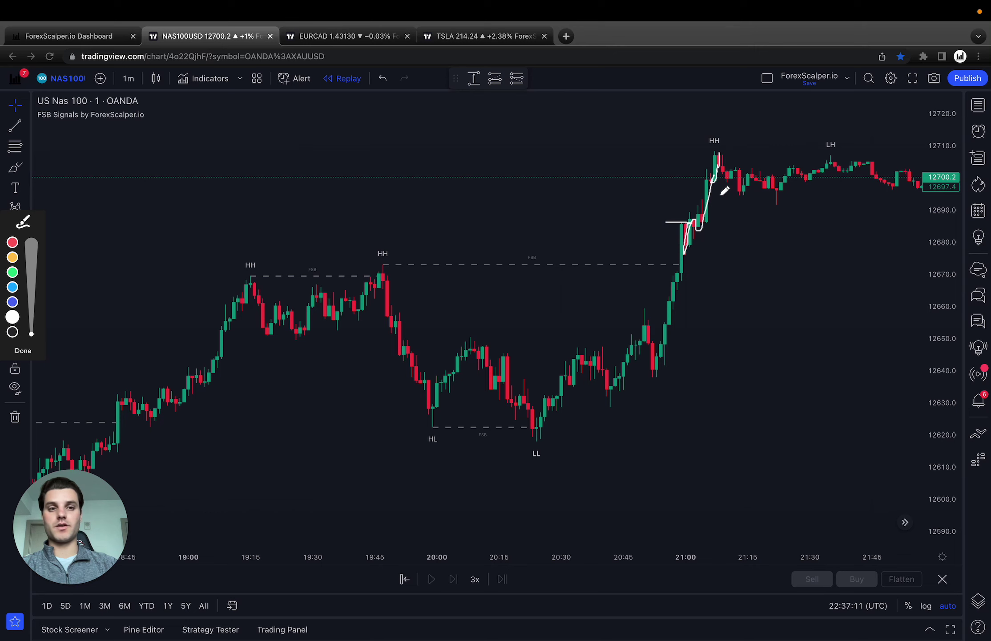
pyautogui.click(23, 352)
# Scroll the NAS100 chart back in time and return to the ForexScalper.io Dashboard tab.
pyautogui.scroll(-5, 423, 350)
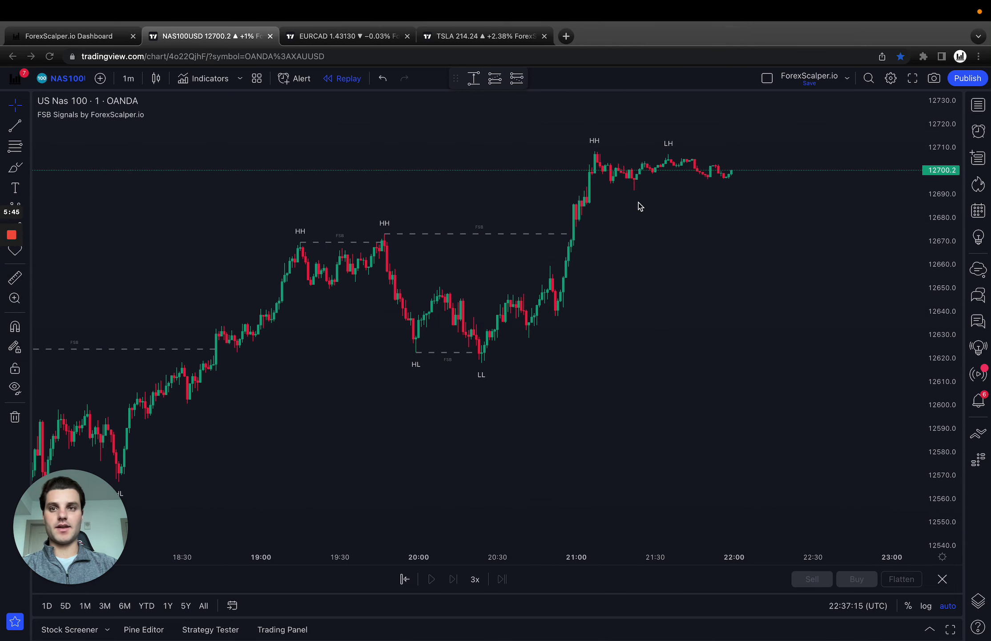
pyautogui.hscroll(-15, 207, 269)
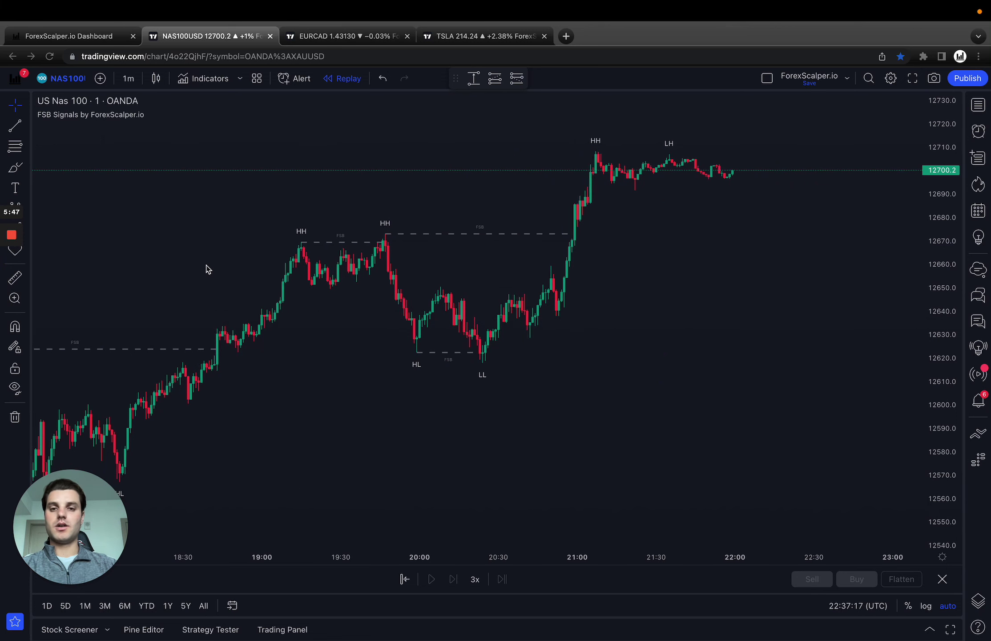
pyautogui.hscroll(-5, 207, 269)
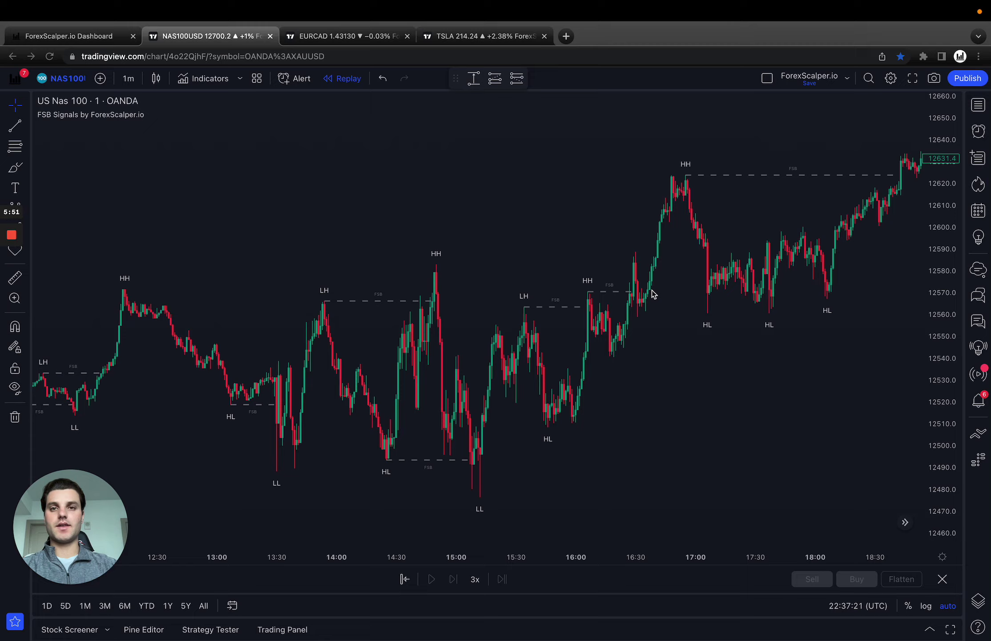
pyautogui.click(91, 39)
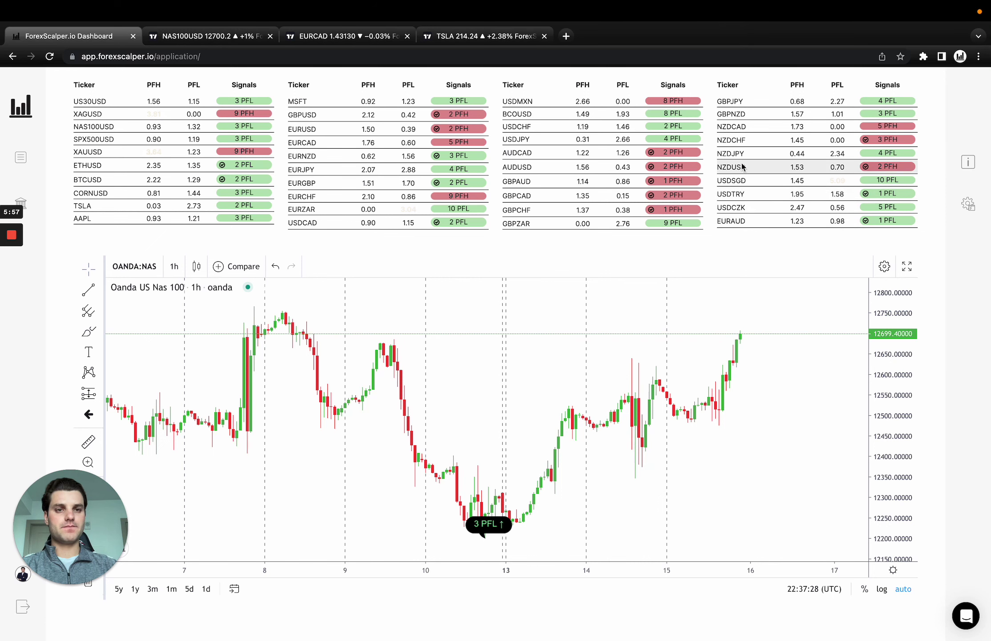
# Show TSLA in the dashboard chart and set the annotation pen to black.
pyautogui.click(118, 211)
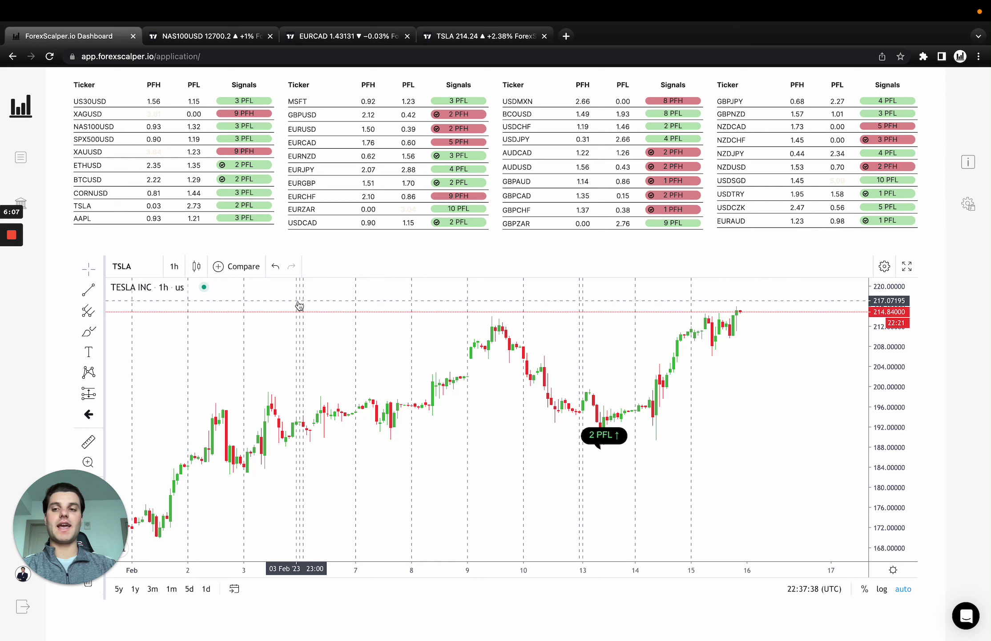
pyautogui.moveTo(2, 236)
pyautogui.click(12, 335)
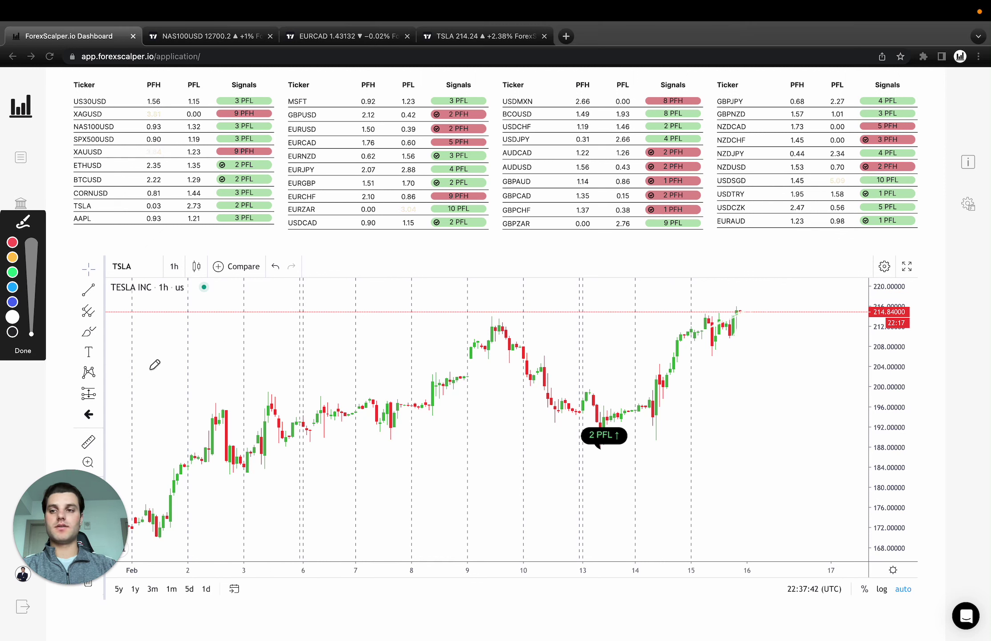
pyautogui.click(12, 331)
# Sketch over the TSLA chart, marking 15 February and circling the 2 PFL signal, then clear the drawings.
pyautogui.moveTo(608, 516); pyautogui.dragTo(766, 302)
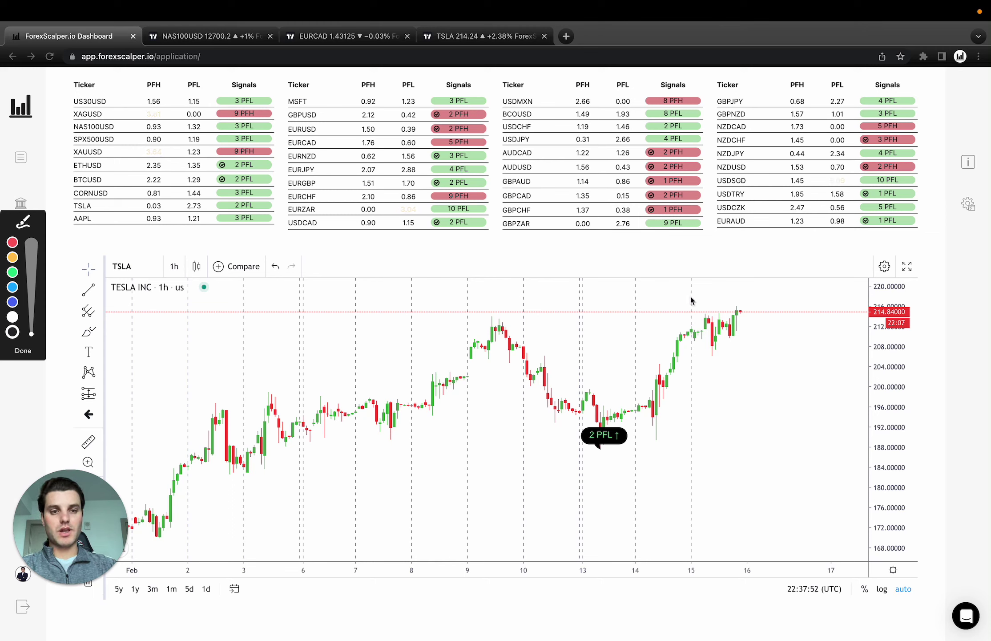
pyautogui.moveTo(691, 296); pyautogui.dragTo(691, 378)
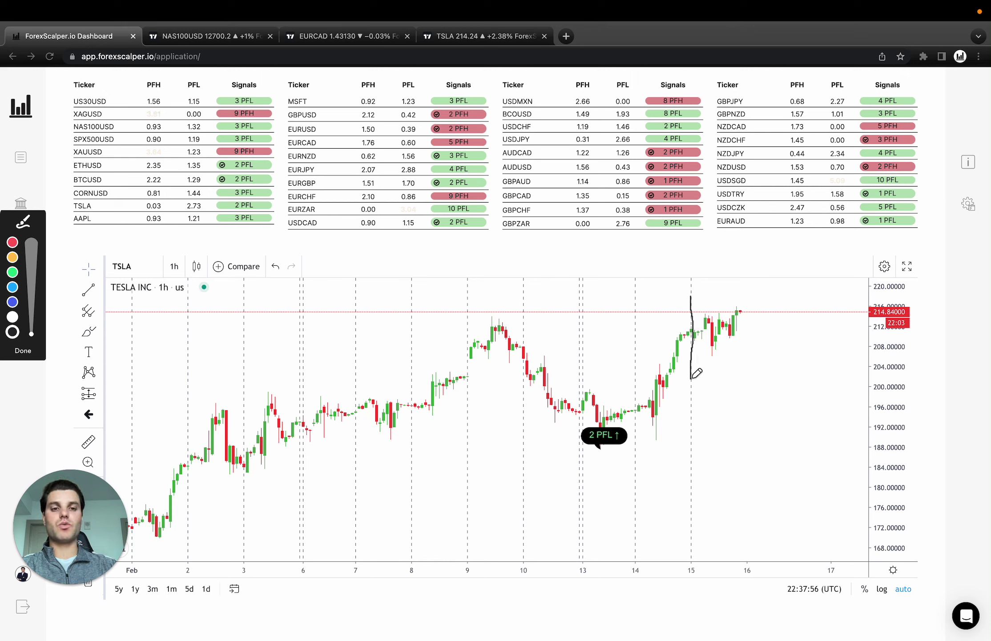
pyautogui.moveTo(604, 413)
pyautogui.mouseDown()
pyautogui.moveTo(599, 483)
pyautogui.moveTo(575, 431)
pyautogui.moveTo(616, 414)
pyautogui.mouseUp()
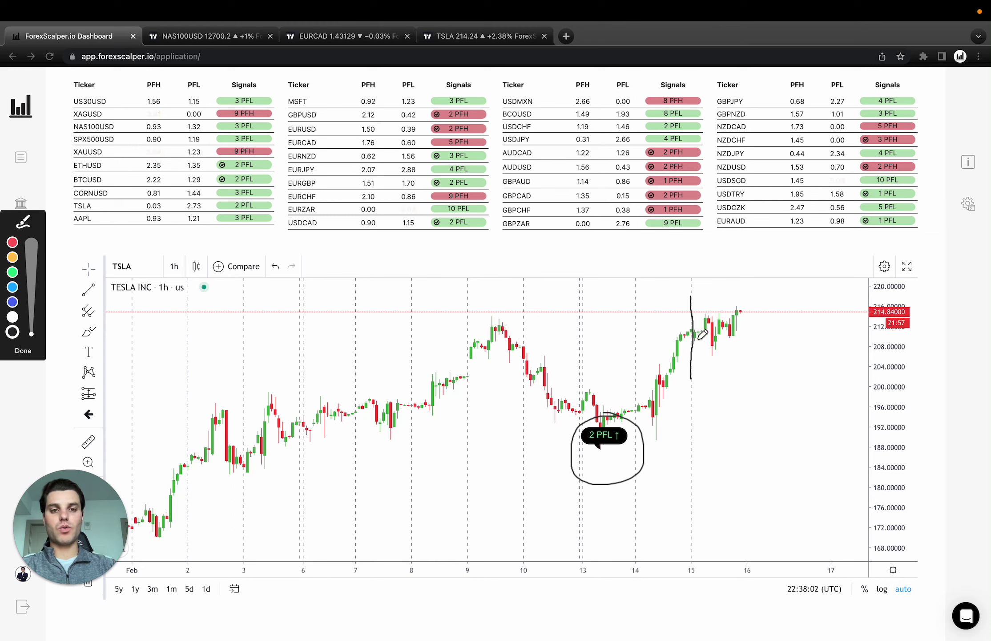
pyautogui.moveTo(698, 340)
pyautogui.mouseDown()
pyautogui.moveTo(726, 358)
pyautogui.moveTo(755, 303)
pyautogui.moveTo(695, 321)
pyautogui.moveTo(712, 359)
pyautogui.moveTo(757, 307)
pyautogui.moveTo(699, 307)
pyautogui.moveTo(714, 356)
pyautogui.moveTo(757, 299)
pyautogui.moveTo(703, 307)
pyautogui.mouseUp()
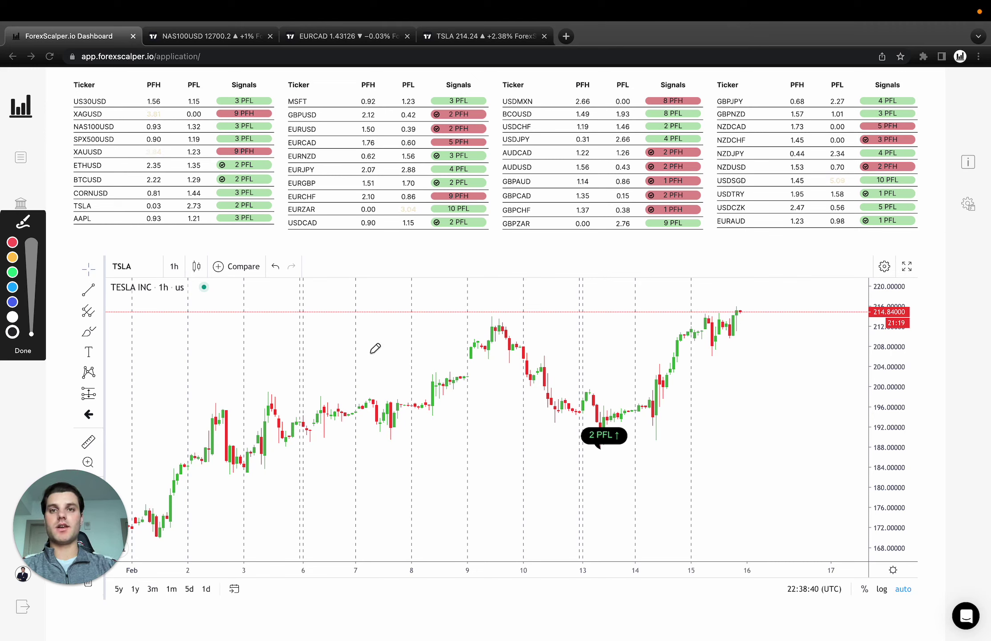
pyautogui.click(28, 352)
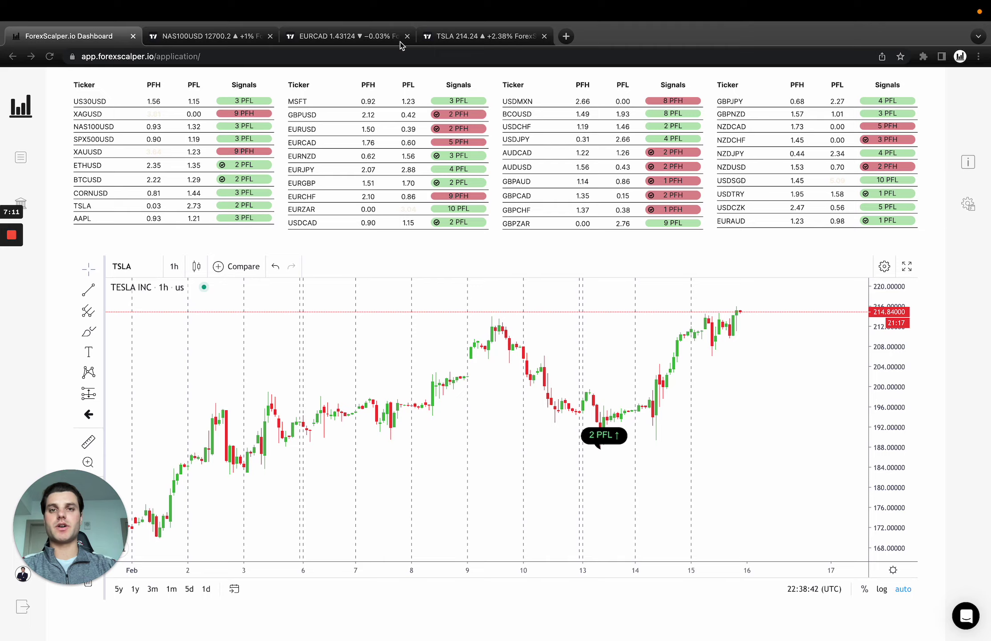
# Open the TSLA 5-minute TradingView chart and pan through mid-February to review the FSB breakouts.
pyautogui.click(441, 39)
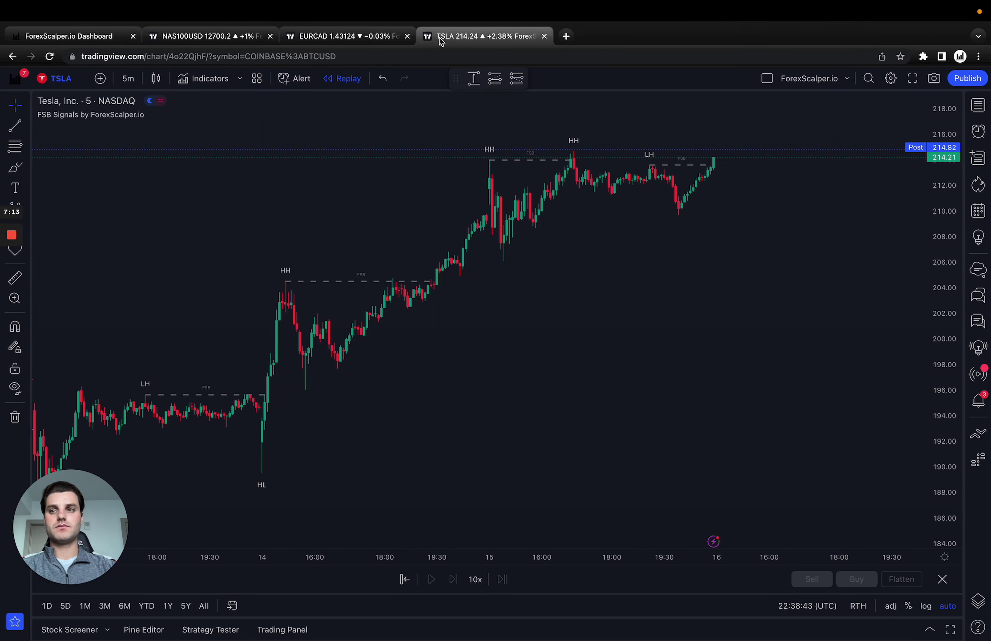
pyautogui.hscroll(-10, 500, 325)
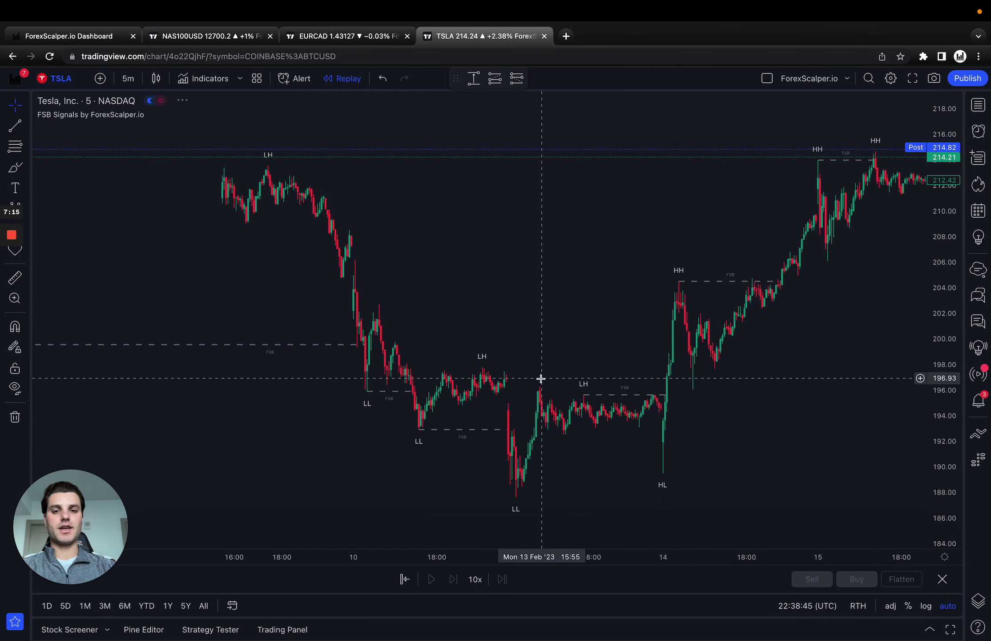
pyautogui.scroll(-6, 541, 379)
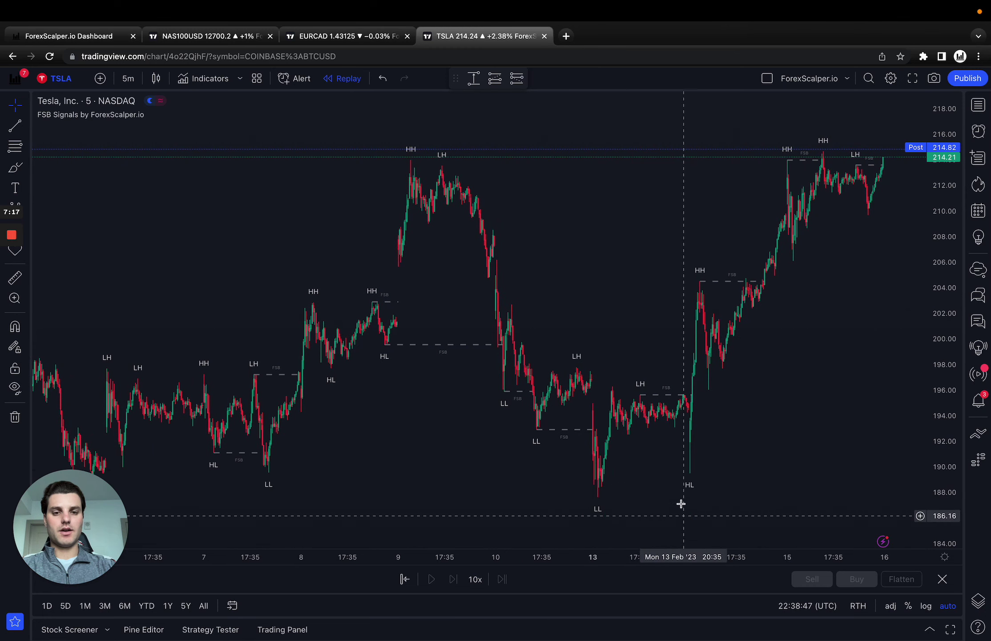
pyautogui.scroll(5, 646, 454)
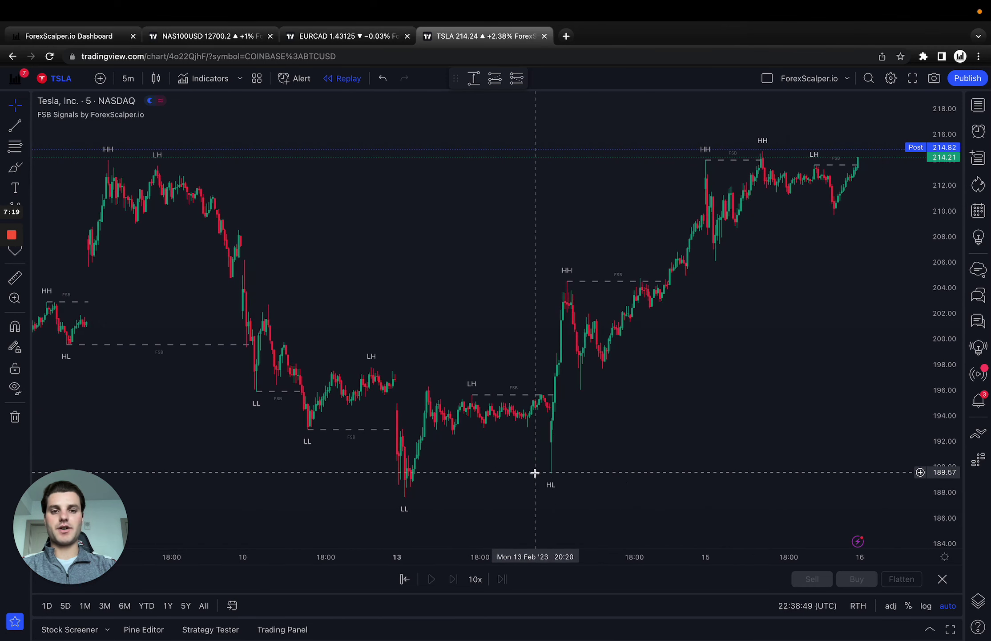
pyautogui.moveTo(534, 473)
pyautogui.mouseDown()
pyautogui.moveTo(616, 473)
pyautogui.moveTo(524, 465)
pyautogui.mouseUp()
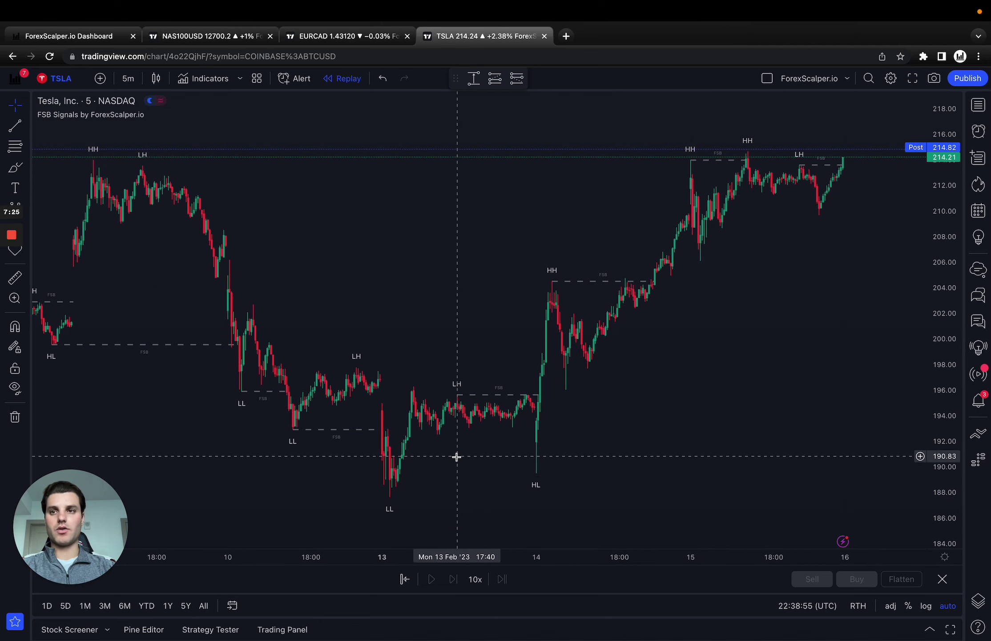
pyautogui.scroll(2, 501, 336)
pyautogui.scroll(-1, 501, 336)
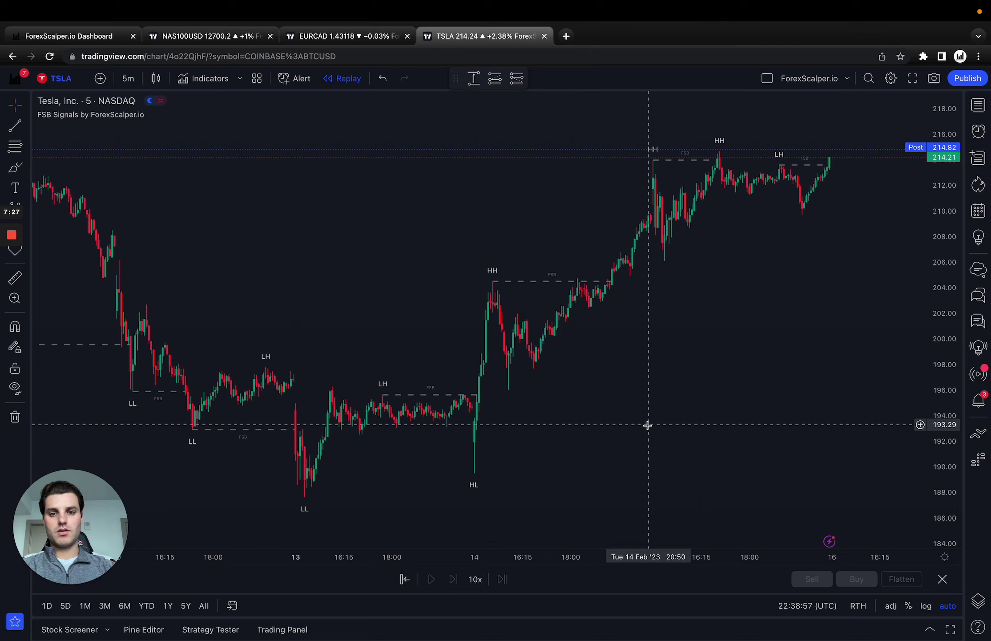
pyautogui.moveTo(294, 340); pyautogui.dragTo(454, 352)
pyautogui.scroll(3, 453, 352)
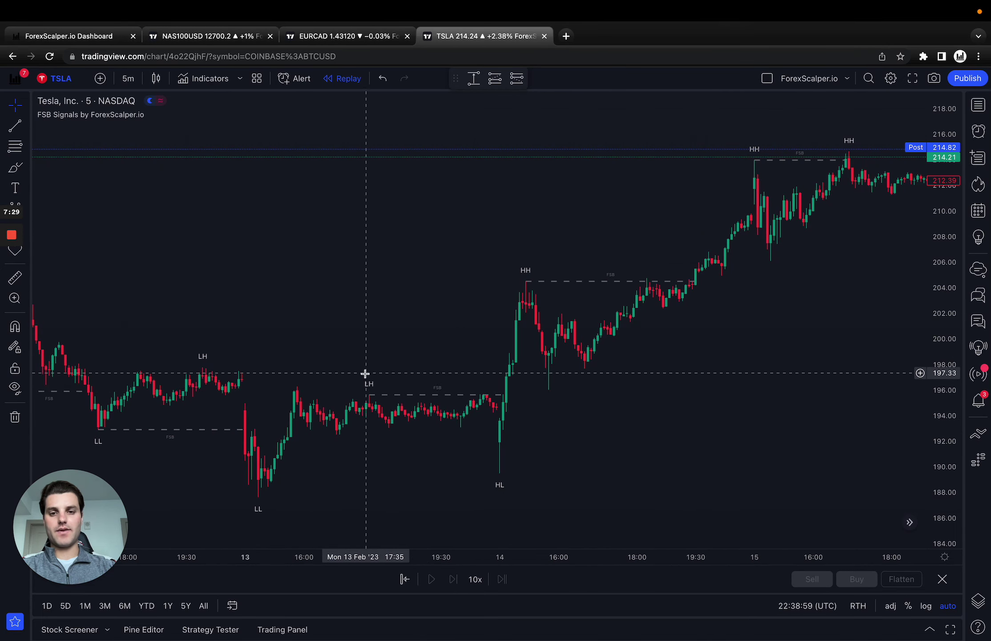
pyautogui.scroll(2, 511, 356)
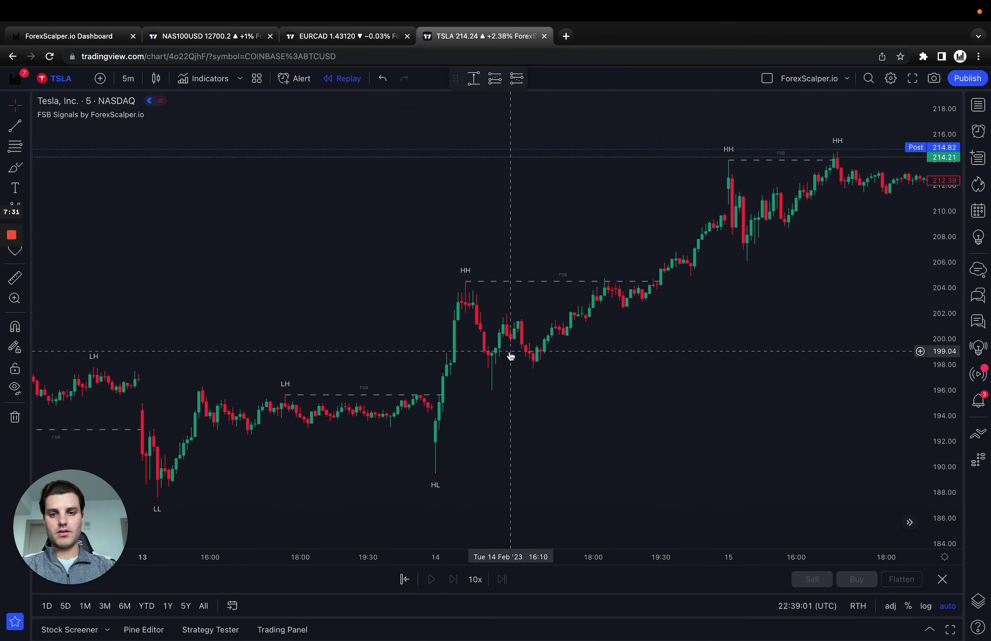
pyautogui.scroll(-3, 320, 391)
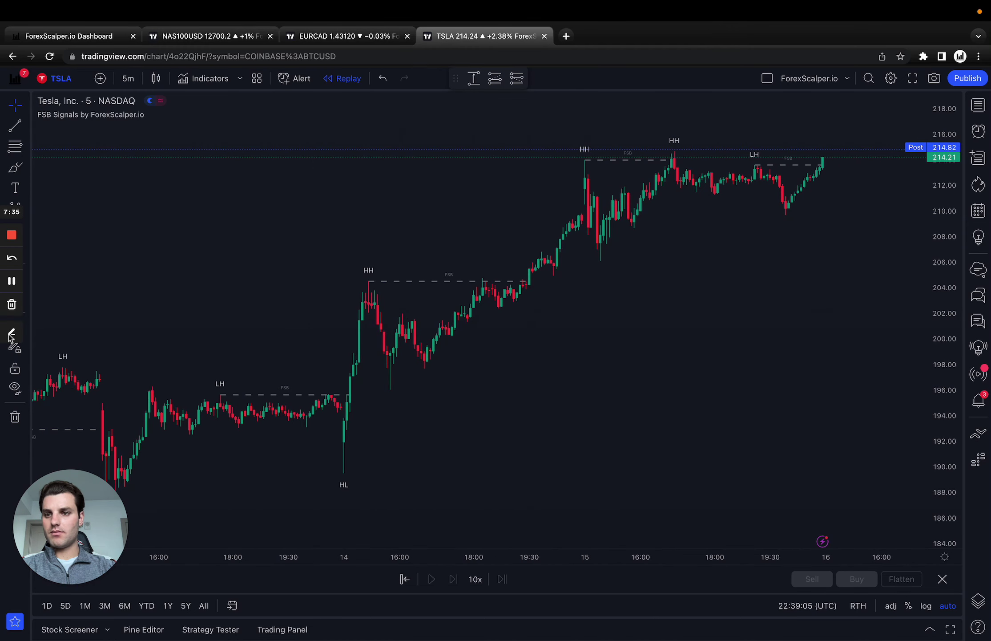
# With a white pen, mark both breakouts above the FSB lines and draw an arrow at the HH peak.
pyautogui.click(11, 335)
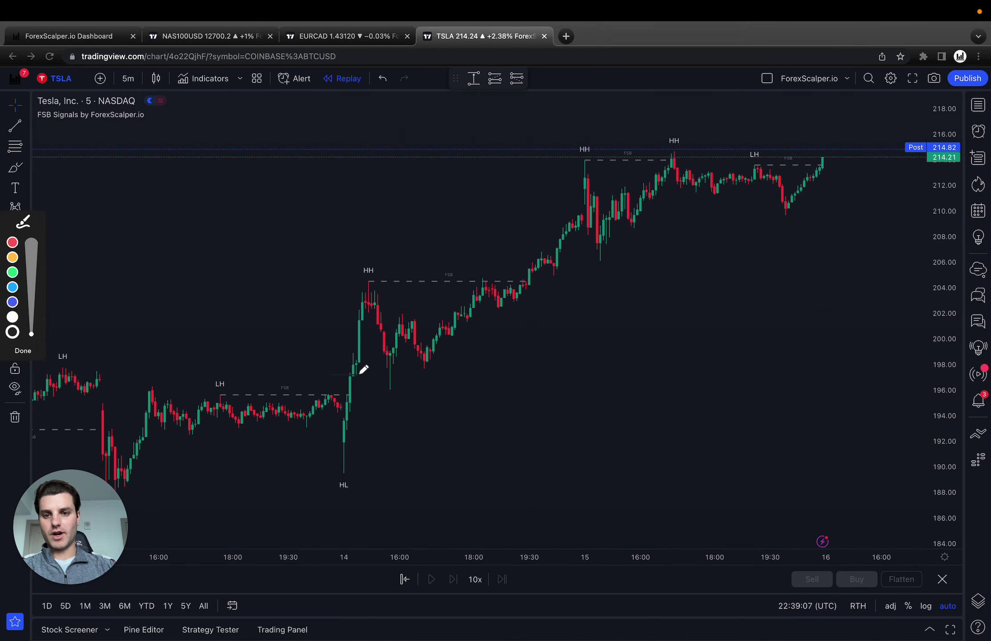
pyautogui.moveTo(360, 375); pyautogui.dragTo(330, 378)
pyautogui.click(13, 317)
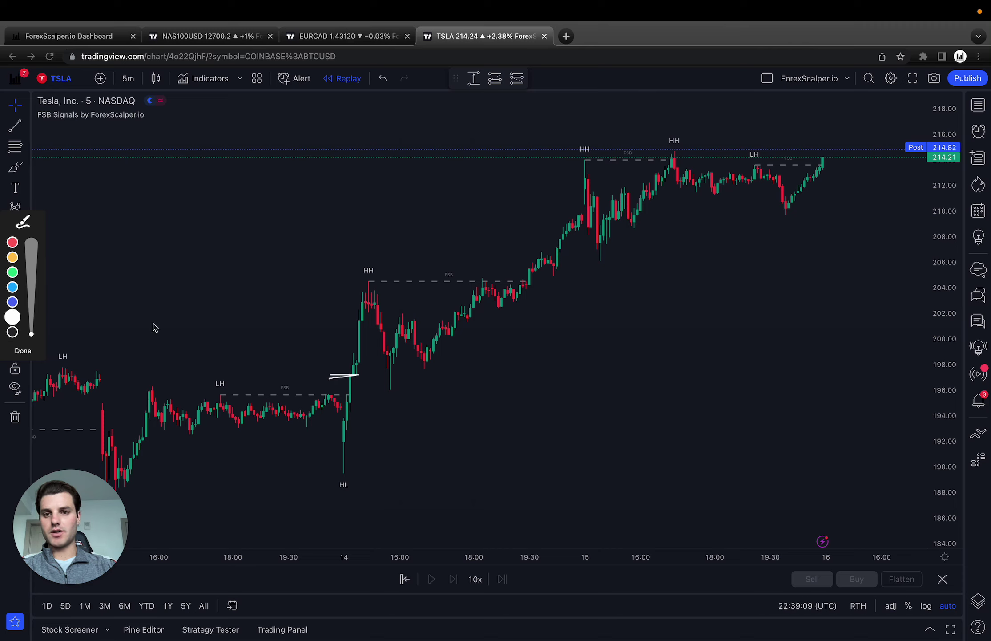
pyautogui.moveTo(355, 375)
pyautogui.mouseDown()
pyautogui.moveTo(356, 283)
pyautogui.moveTo(345, 302)
pyautogui.moveTo(352, 287)
pyautogui.moveTo(354, 307)
pyautogui.mouseUp()
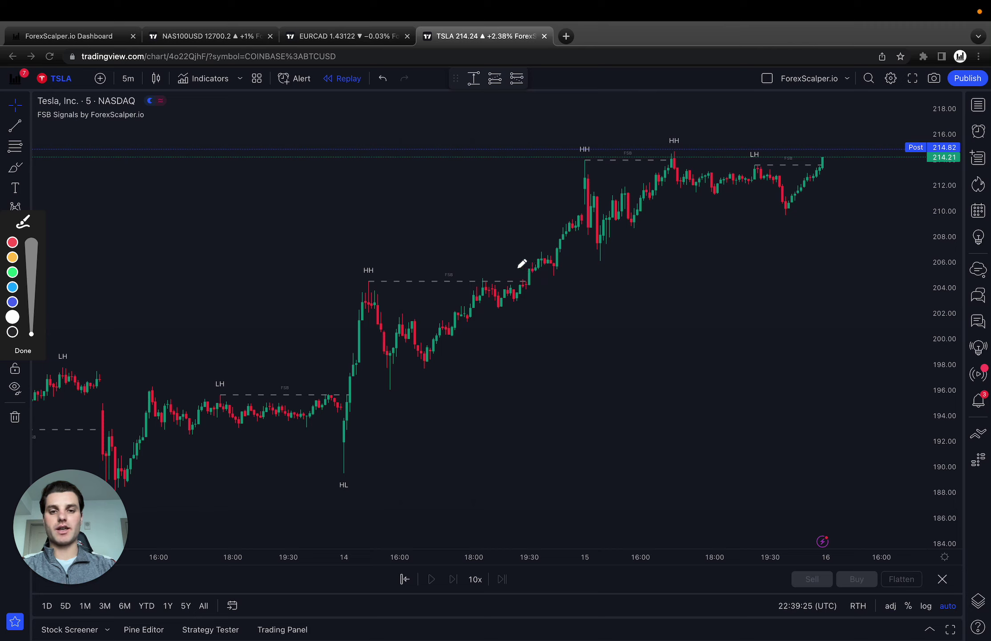
pyautogui.moveTo(517, 269)
pyautogui.mouseDown()
pyautogui.moveTo(550, 274)
pyautogui.moveTo(520, 291)
pyautogui.moveTo(519, 267)
pyautogui.moveTo(531, 267)
pyautogui.mouseUp()
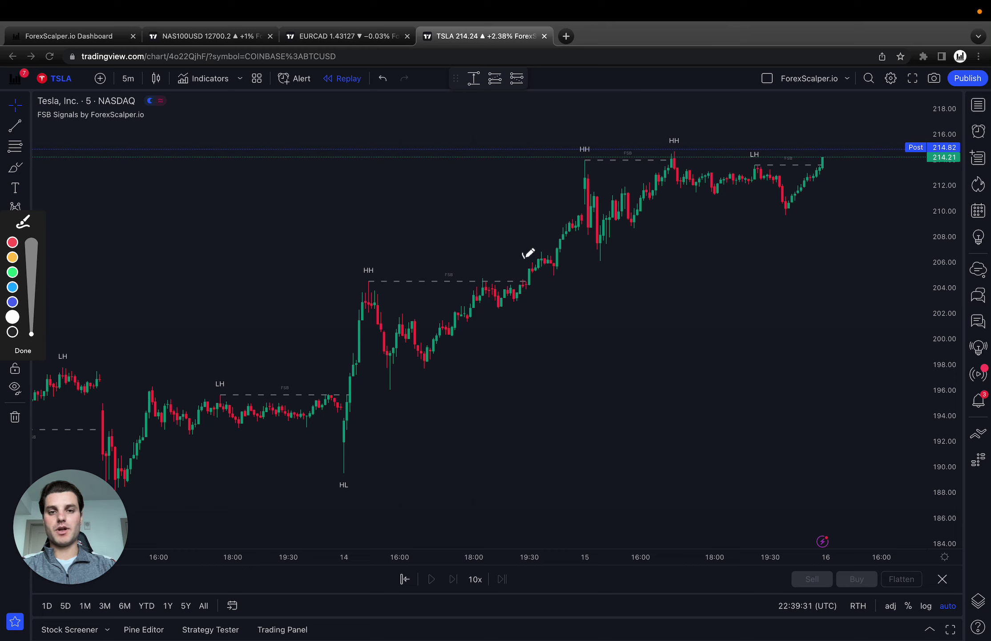
pyautogui.moveTo(524, 256)
pyautogui.mouseDown()
pyautogui.moveTo(541, 252)
pyautogui.moveTo(551, 273)
pyautogui.moveTo(555, 244)
pyautogui.moveTo(567, 251)
pyautogui.mouseUp()
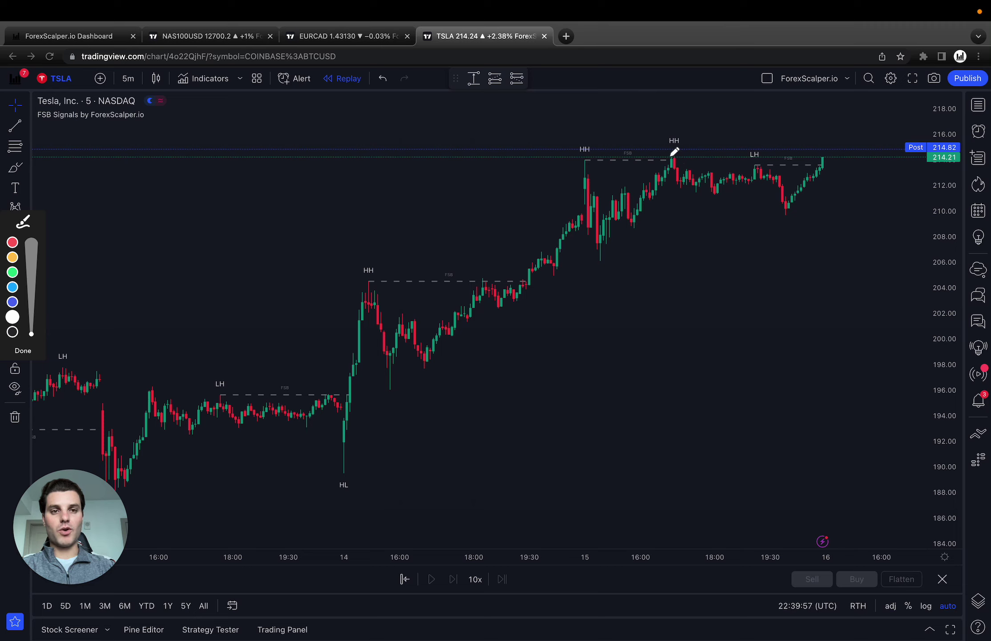
pyautogui.moveTo(657, 133)
pyautogui.mouseDown()
pyautogui.moveTo(677, 177)
pyautogui.moveTo(756, 171)
pyautogui.moveTo(787, 208)
pyautogui.moveTo(828, 168)
pyautogui.moveTo(828, 151)
pyautogui.moveTo(817, 153)
pyautogui.moveTo(827, 169)
pyautogui.moveTo(830, 156)
pyautogui.mouseUp()
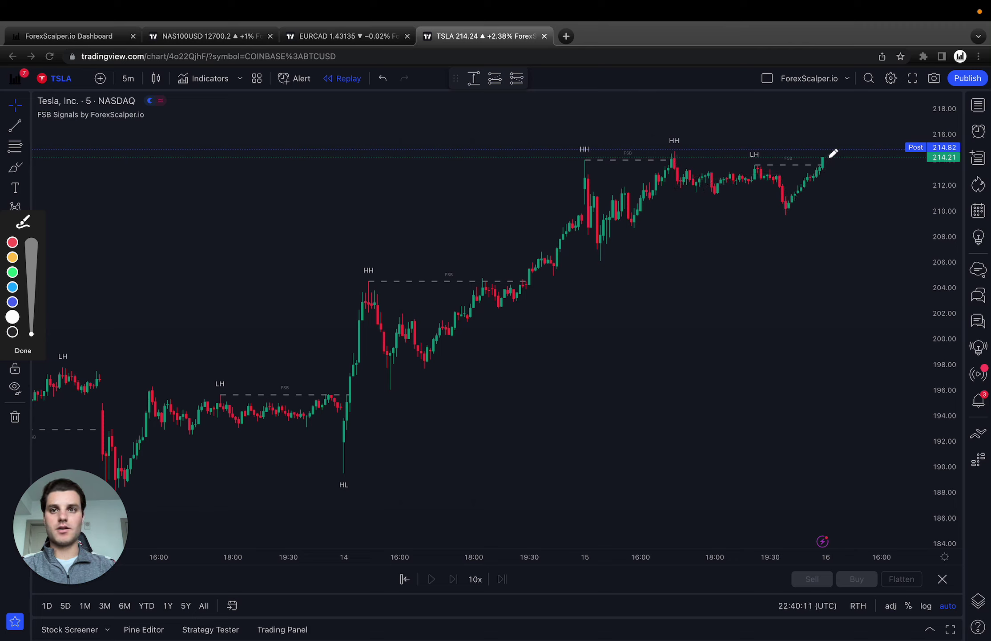
# Finish the TSLA drawing and return to the ForexScalper.io dashboard's TSLA 1h chart.
pyautogui.click(29, 352)
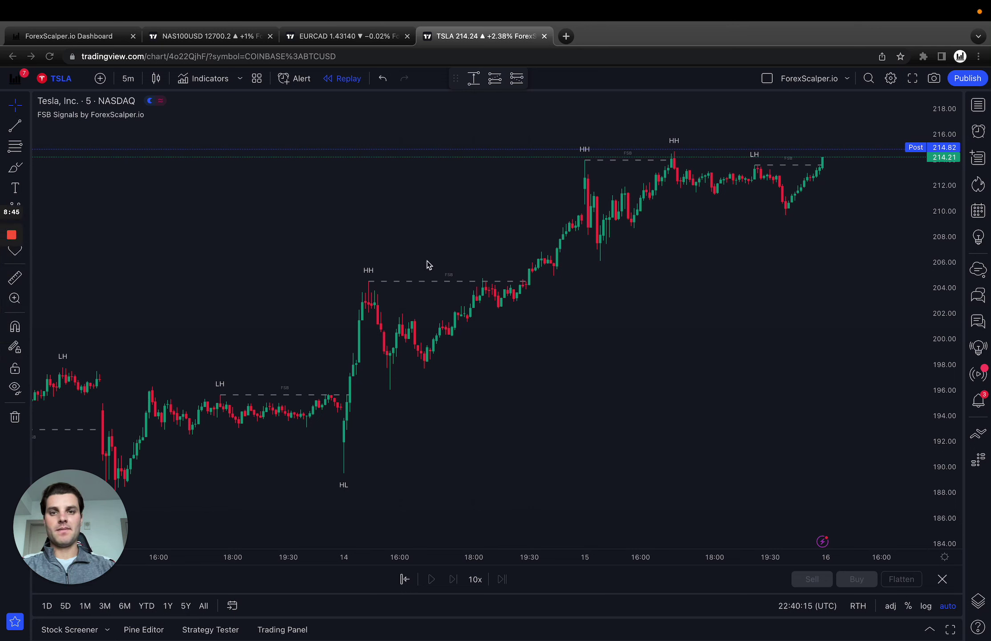
pyautogui.press('super+1')
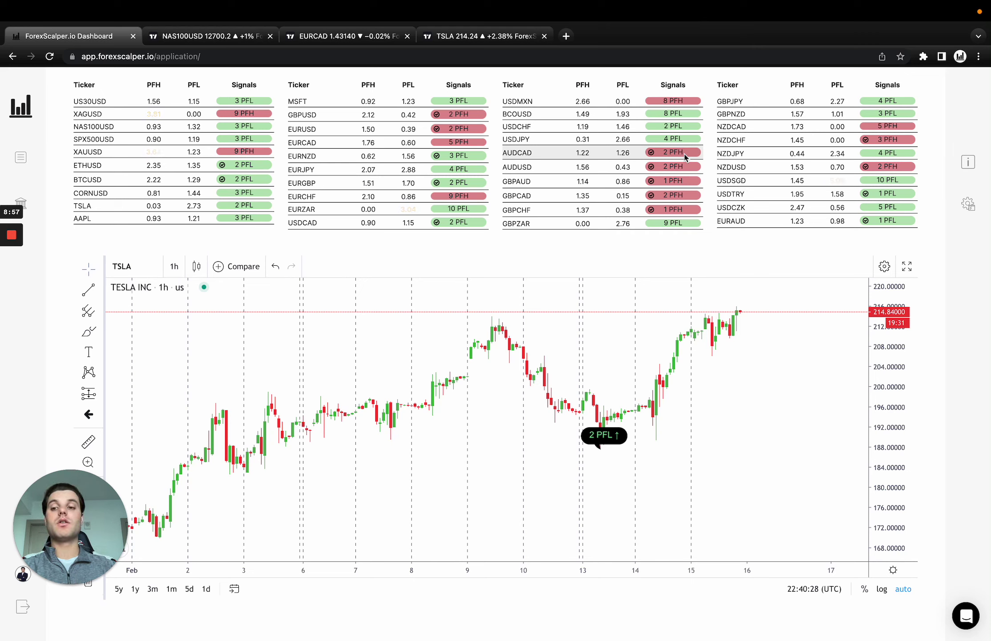
# Open the FSB Breakout reference image in Preview, move its window left and widen it.
pyautogui.moveTo(675, 634)
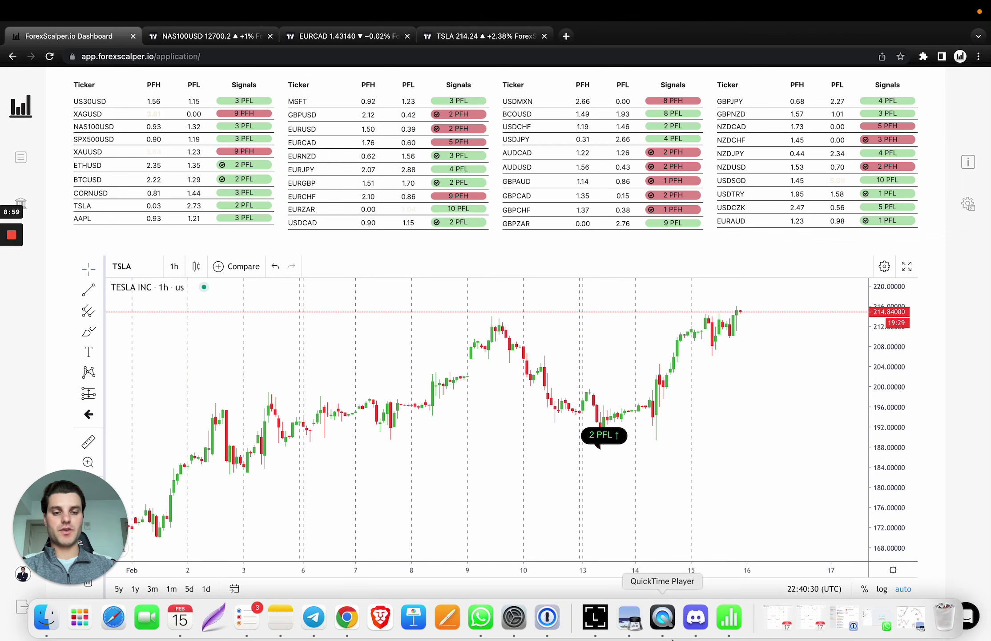
pyautogui.click(629, 617)
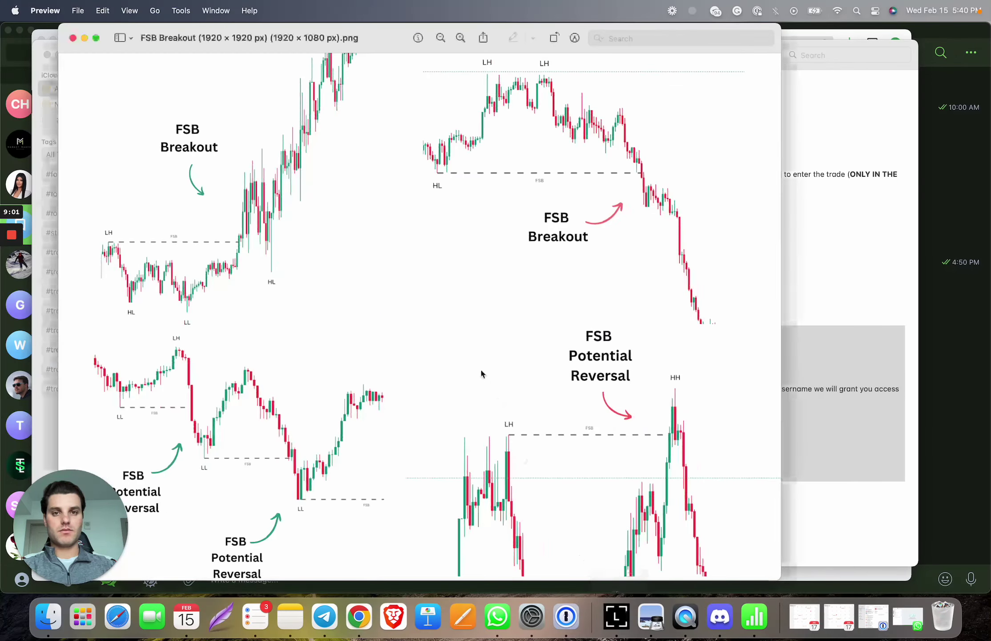
pyautogui.moveTo(108, 35); pyautogui.dragTo(53, 35)
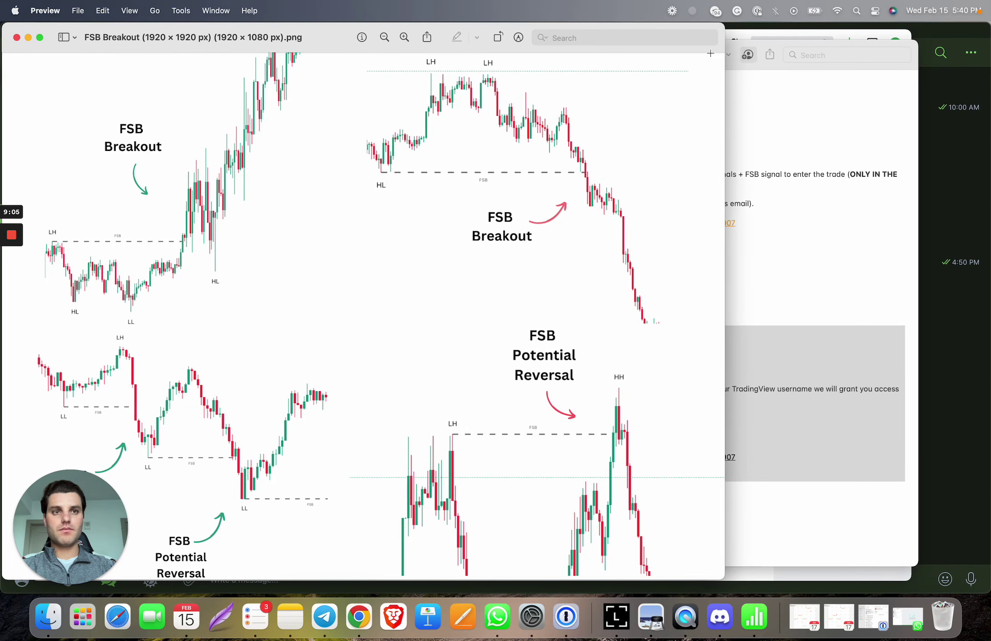
pyautogui.moveTo(725, 24); pyautogui.dragTo(990, 22)
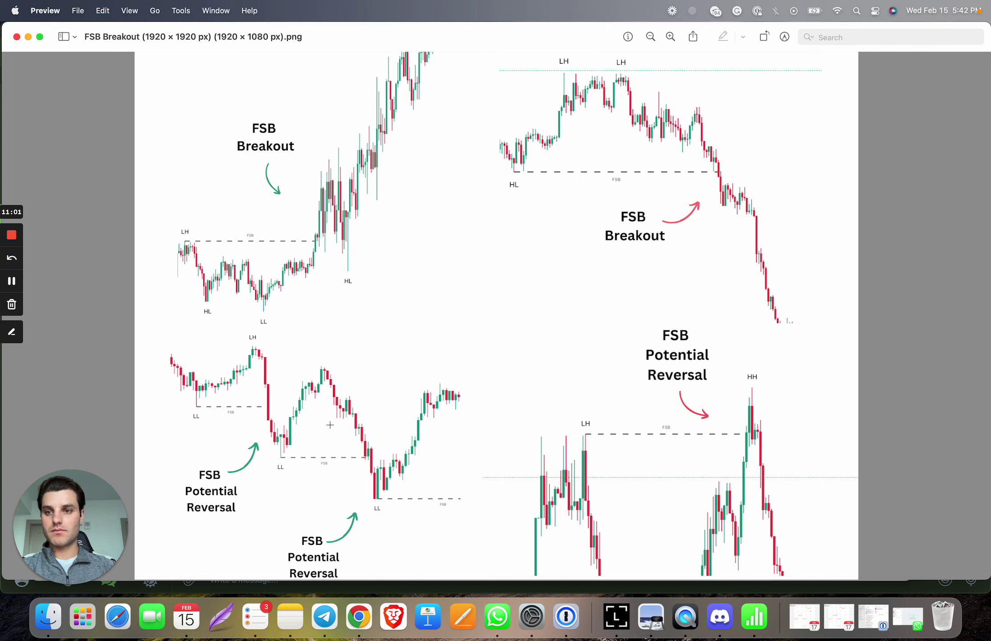
# Back in the browser, show OANDA EUR/CAD 1h with its 5 PFH signal on the dashboard chart.
pyautogui.click(367, 619)
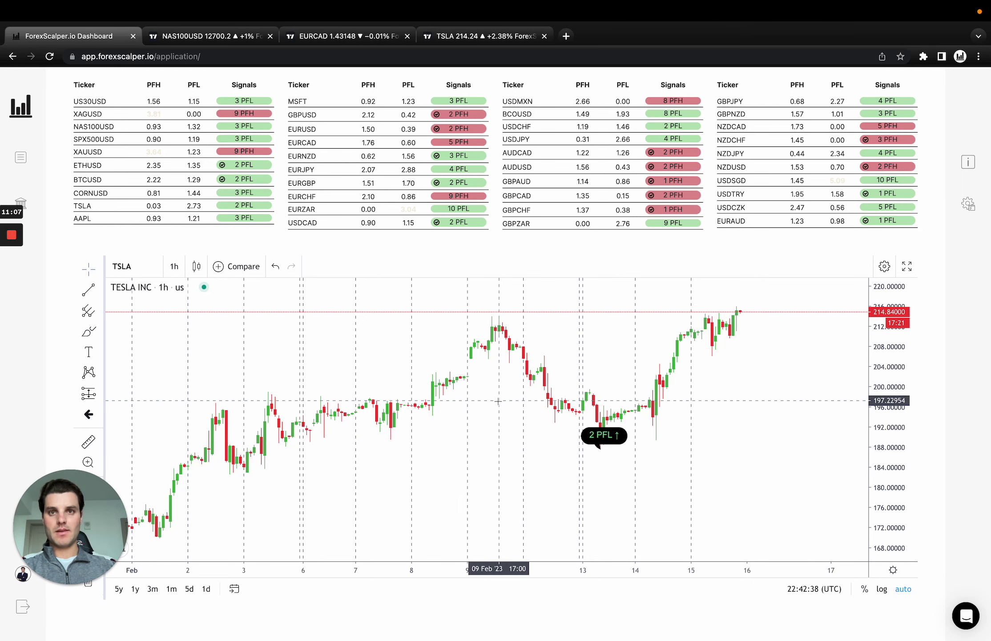
pyautogui.click(315, 52)
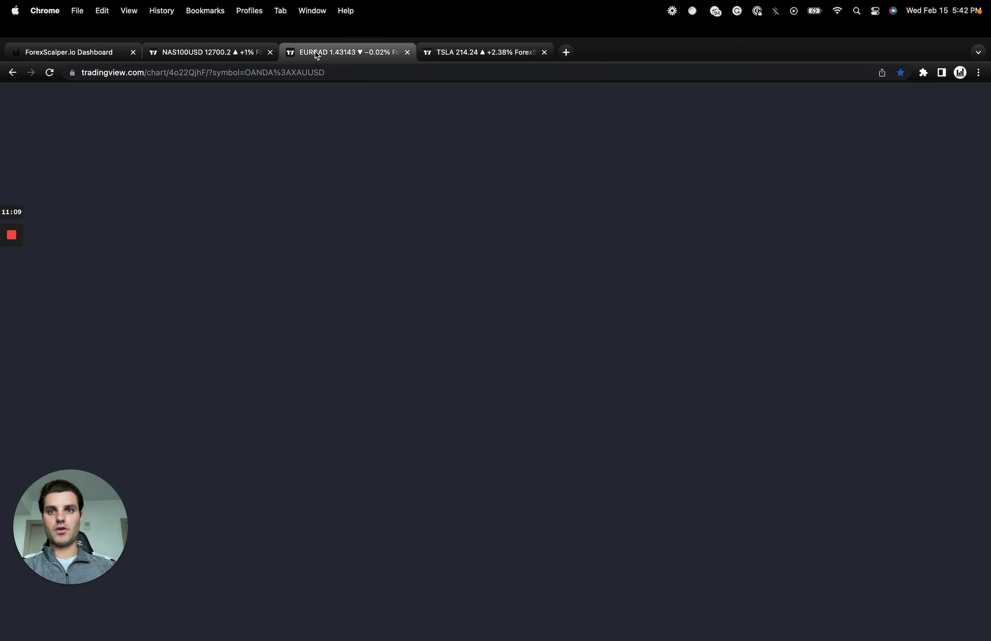
pyautogui.press('super+1')
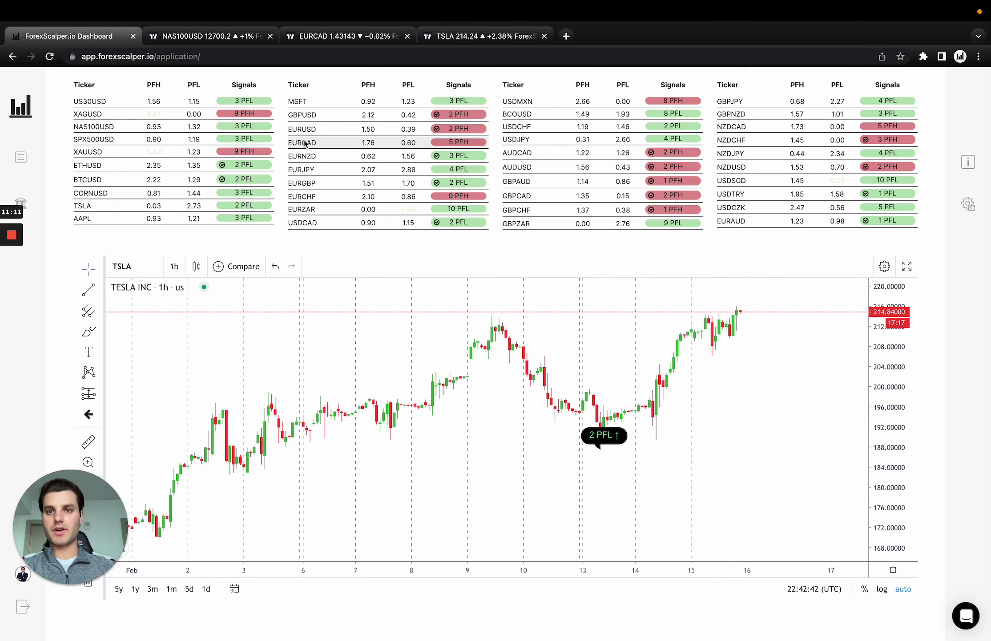
pyautogui.click(344, 148)
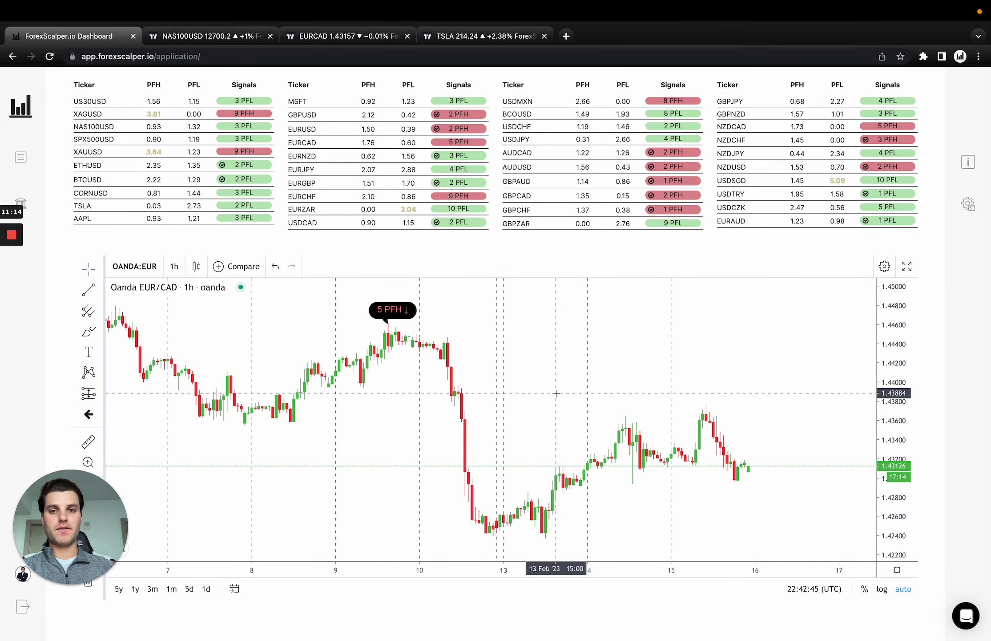
pyautogui.scroll(-3, 556, 393)
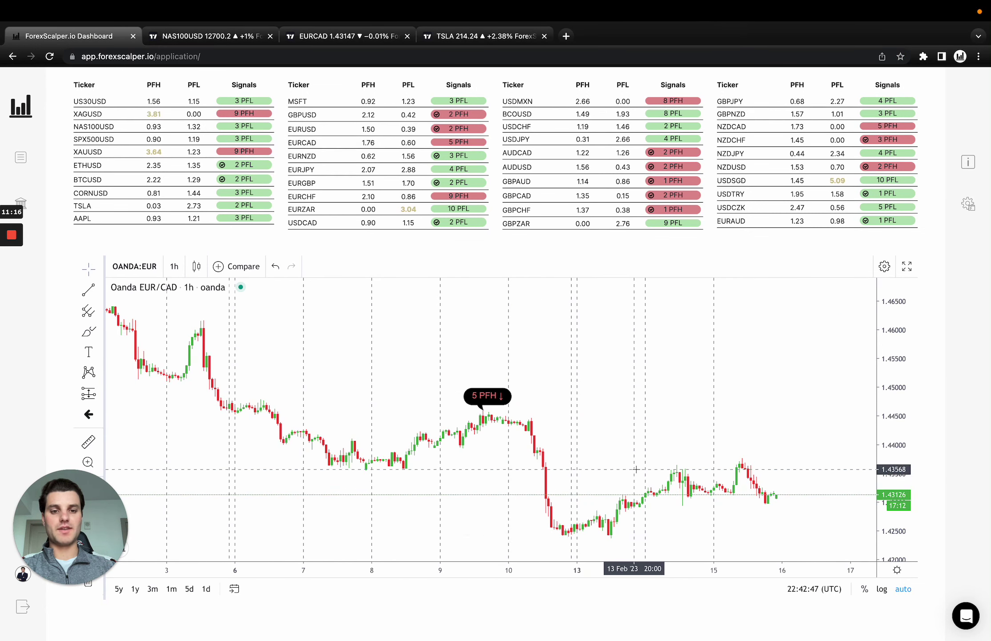
pyautogui.scroll(3, 690, 457)
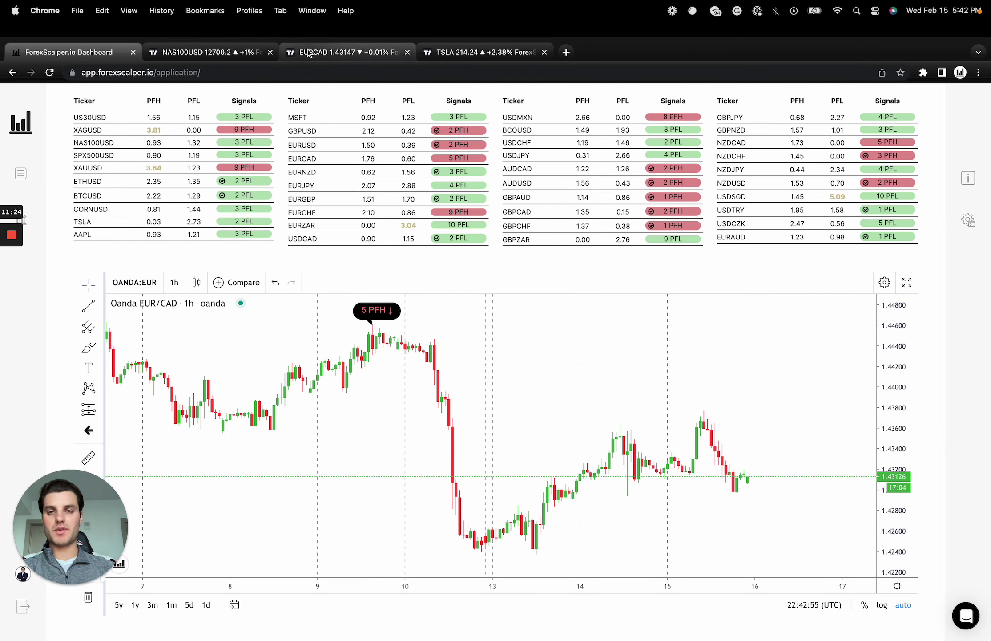
# Switch the EURCAD TradingView chart to 30-minute candles and frame the 14–15 Feb LH–HH setup.
pyautogui.click(342, 50)
pyautogui.hscroll(3, 355, 280)
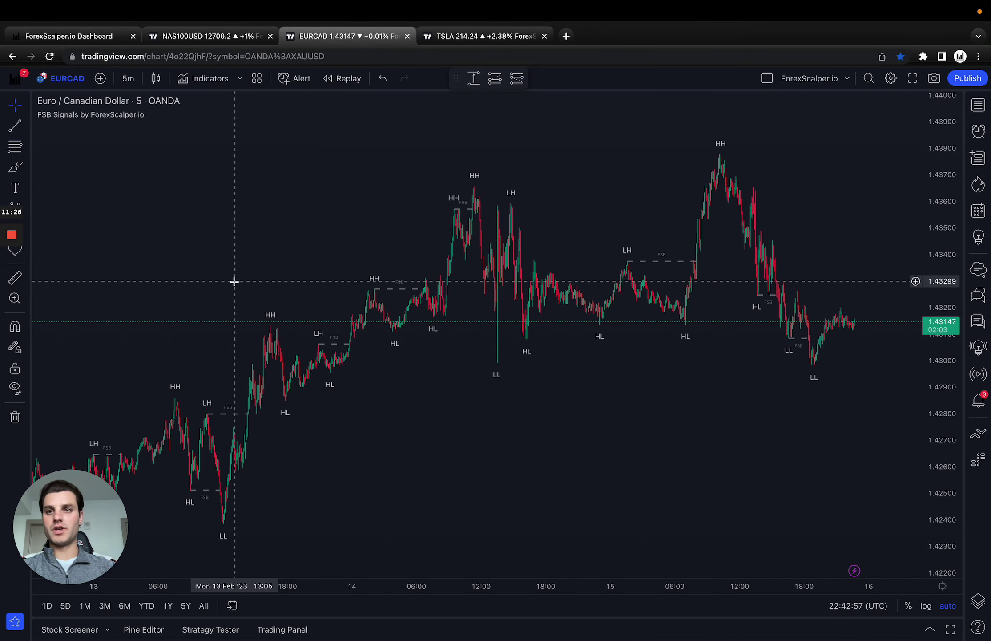
pyautogui.click(128, 79)
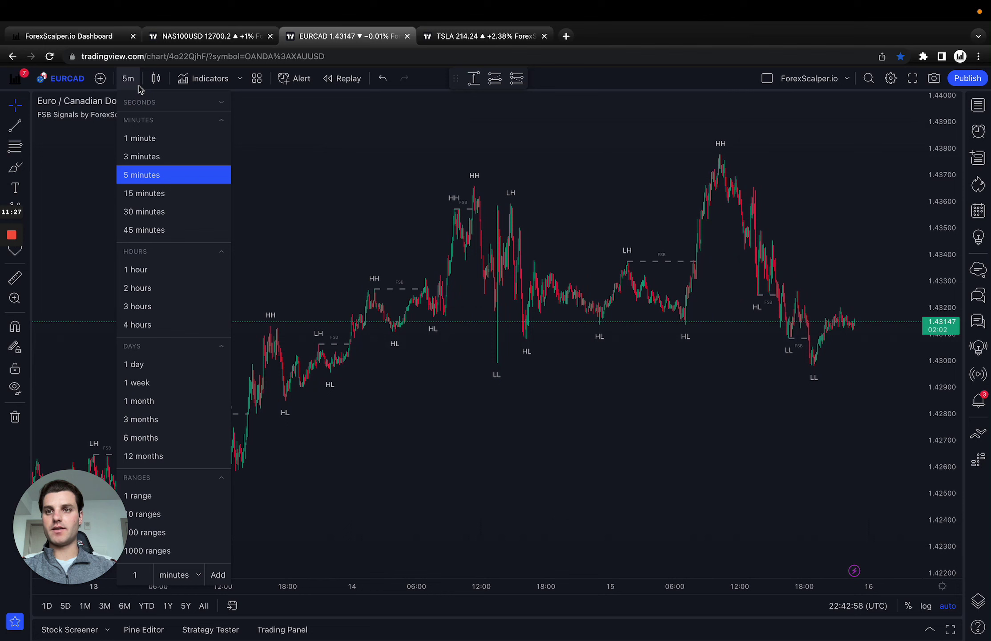
pyautogui.click(159, 218)
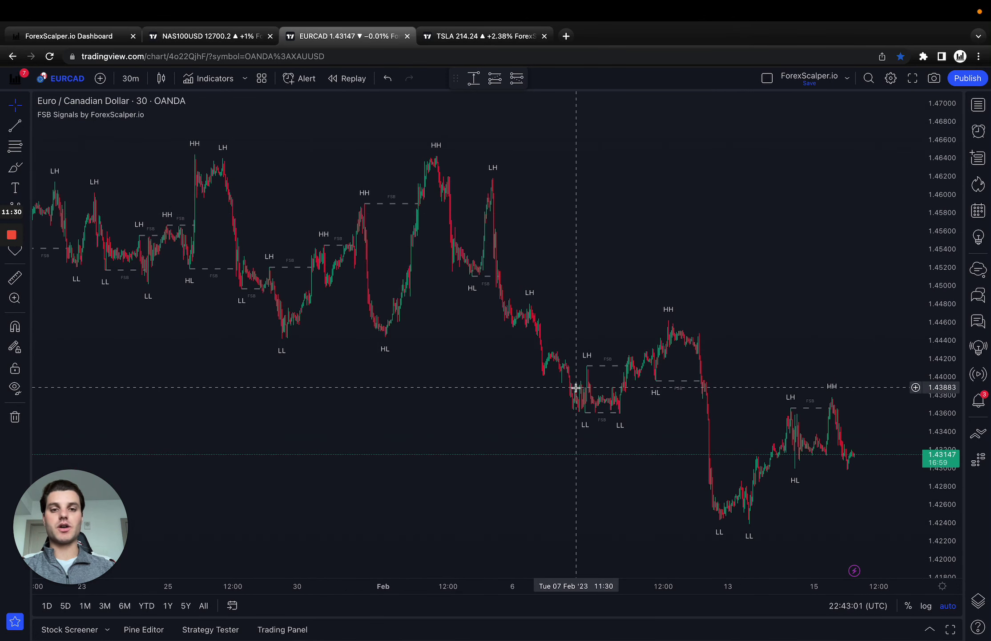
pyautogui.scroll(5, 576, 387)
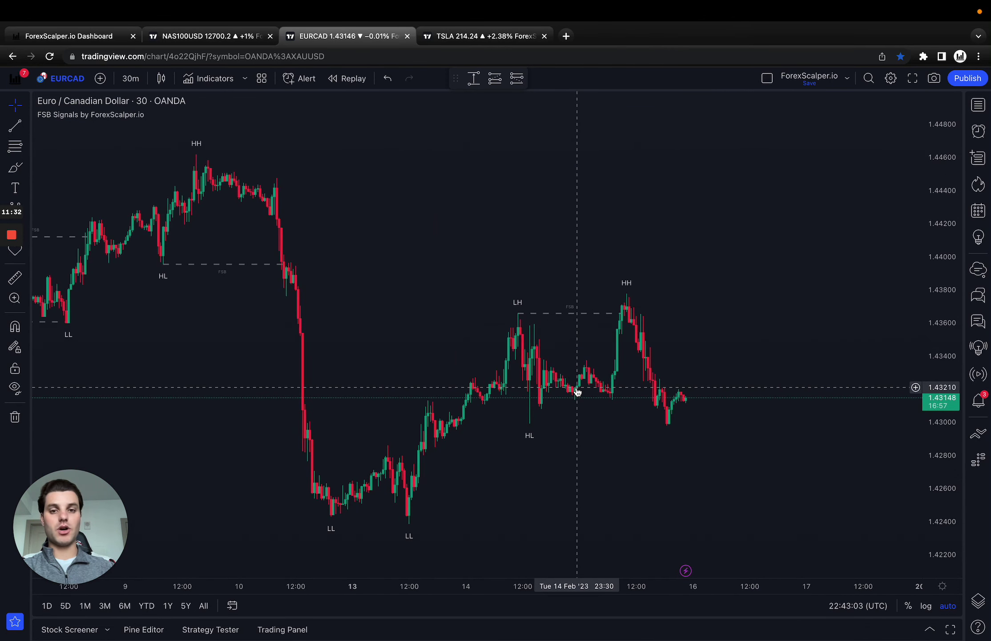
pyautogui.scroll(2, 521, 464)
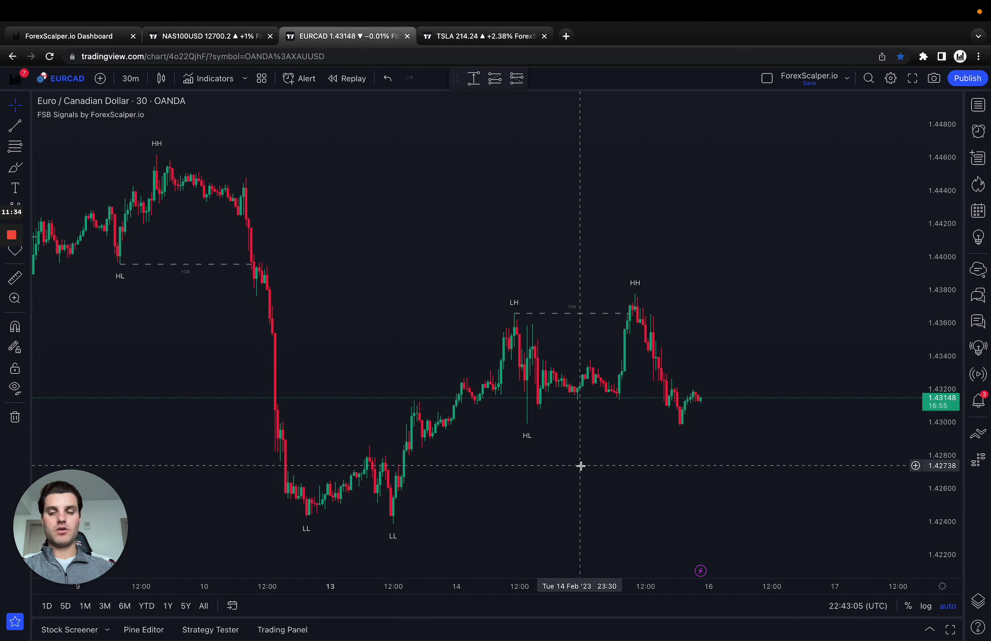
pyautogui.scroll(-3, 312, 373)
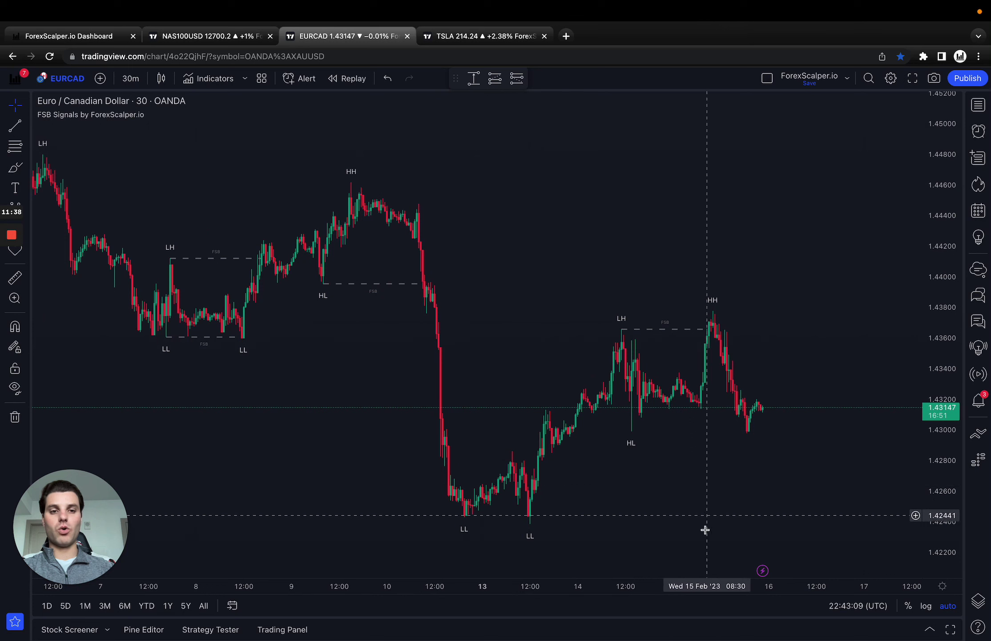
pyautogui.scroll(2, 624, 482)
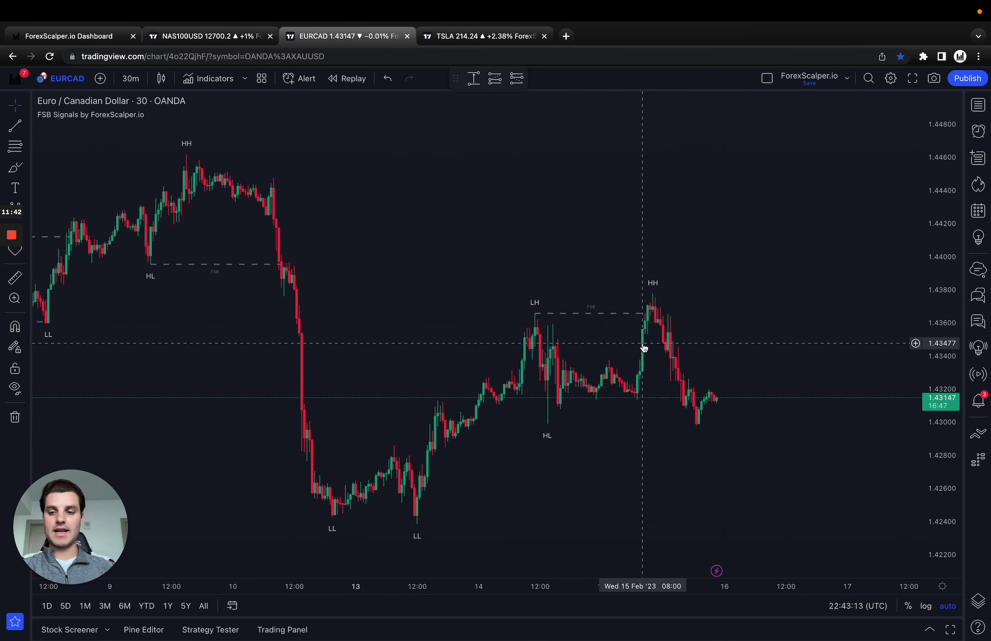
pyautogui.hscroll(-3, 639, 470)
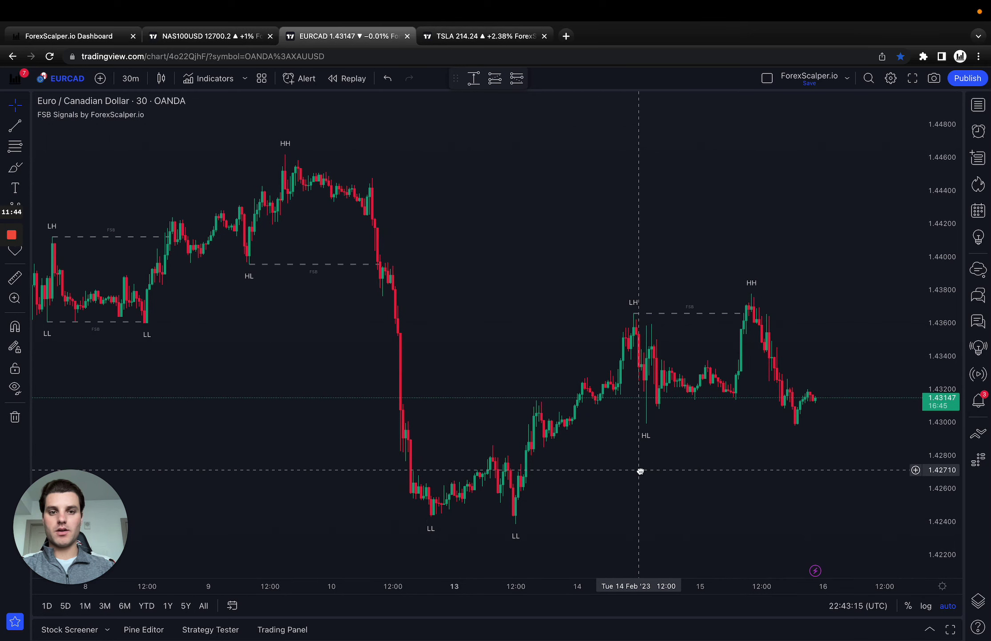
pyautogui.scroll(2, 639, 473)
pyautogui.hscroll(3, 640, 473)
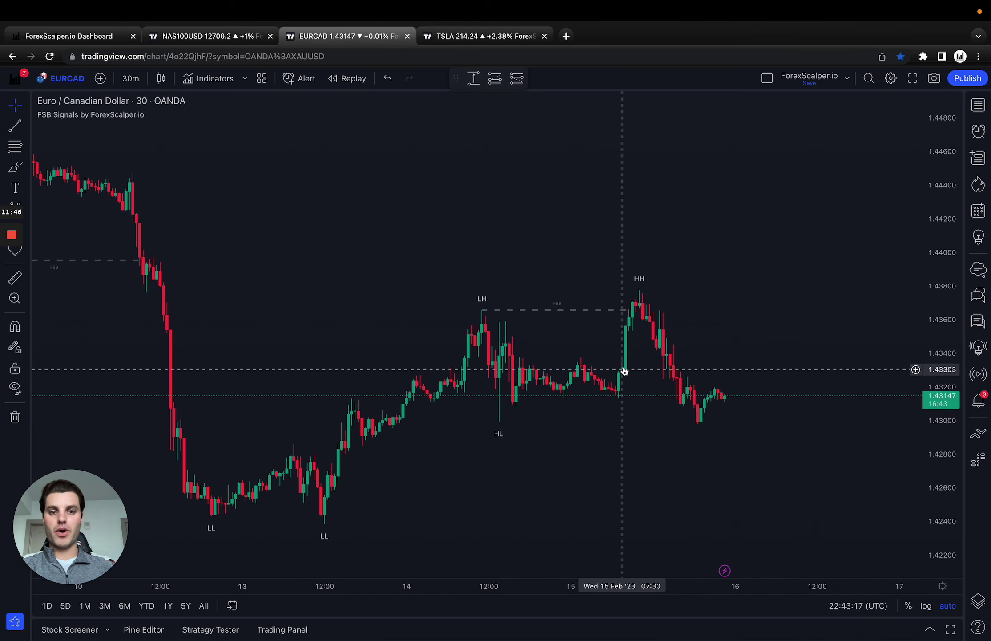
pyautogui.scroll(2, 629, 334)
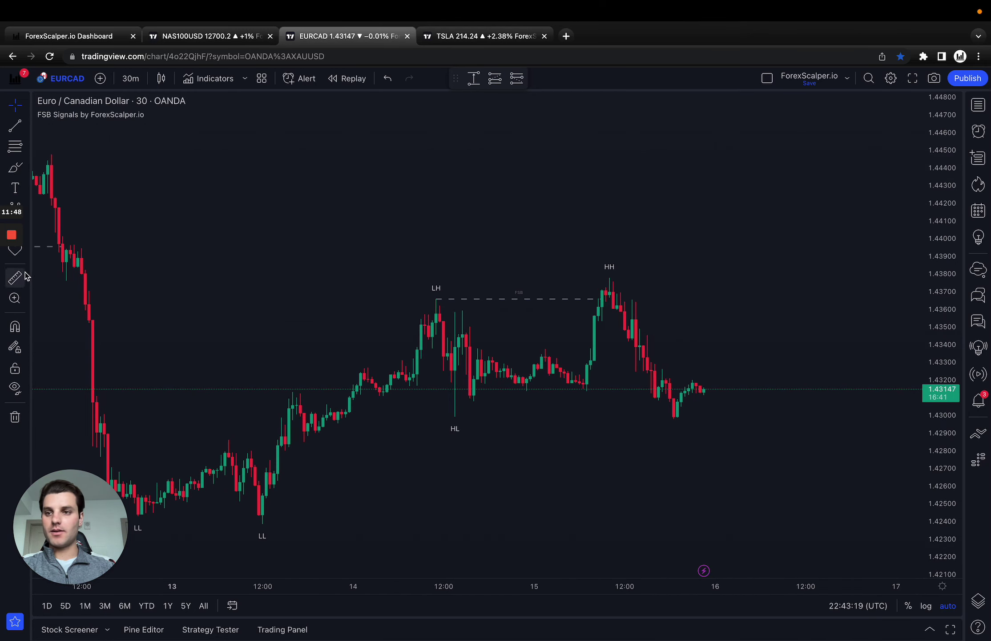
# Sketch strokes around the LH label and the 15 Feb HH peak on EUR/CAD, then clear them.
pyautogui.hotkey('ctrl', 'shift', 'd')
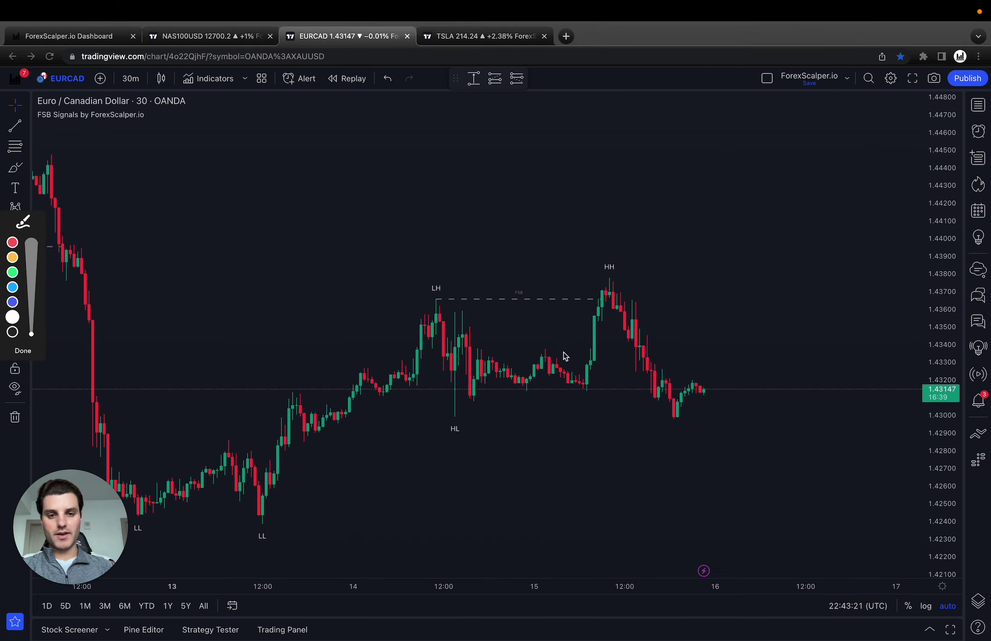
pyautogui.moveTo(571, 358); pyautogui.dragTo(593, 306)
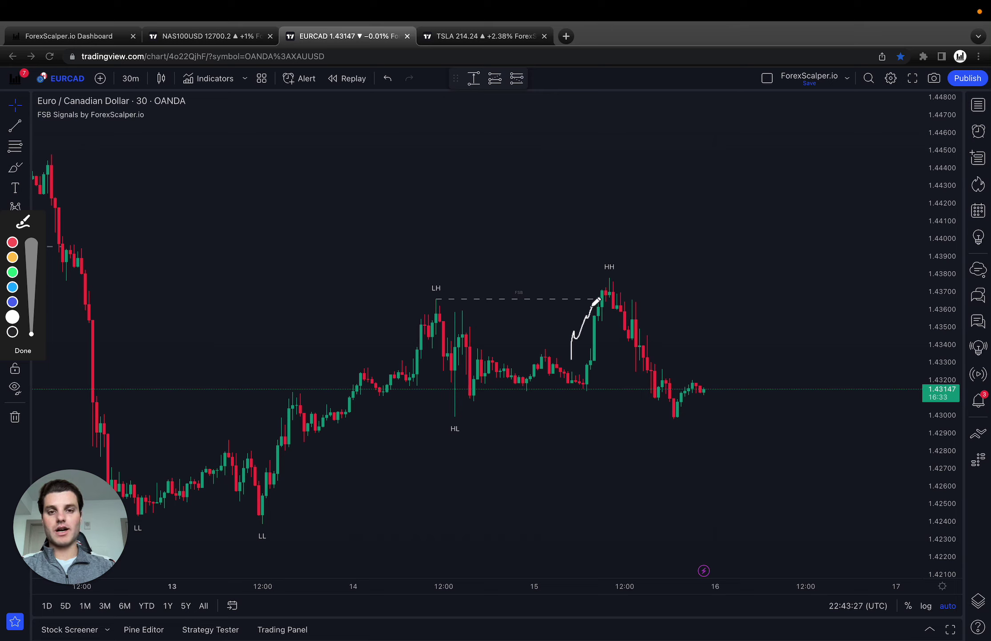
pyautogui.moveTo(422, 270)
pyautogui.mouseDown()
pyautogui.moveTo(443, 266)
pyautogui.moveTo(413, 290)
pyautogui.moveTo(426, 278)
pyautogui.mouseUp()
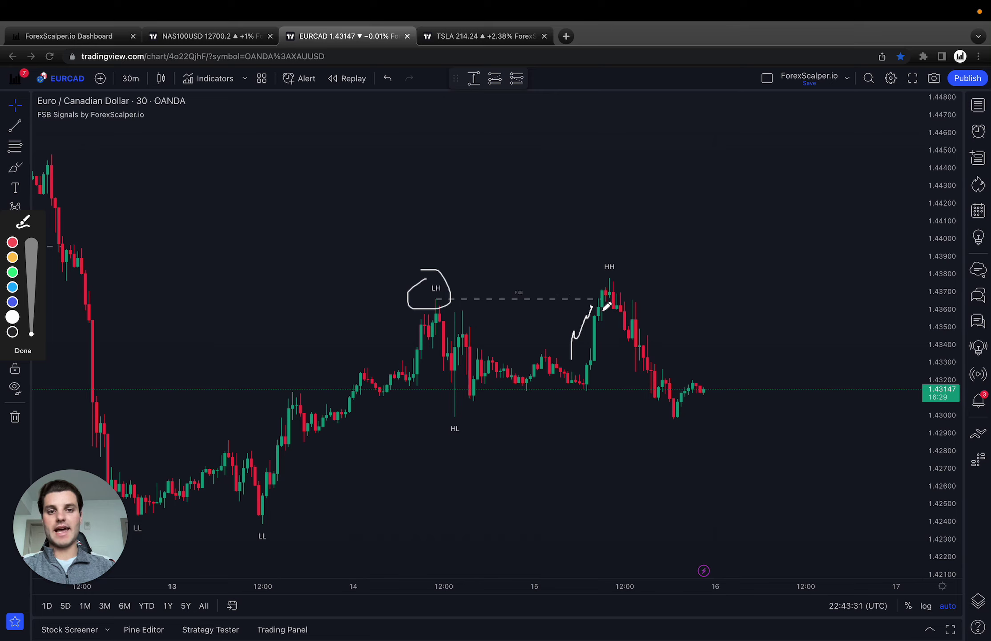
pyautogui.moveTo(592, 307)
pyautogui.mouseDown()
pyautogui.moveTo(610, 283)
pyautogui.moveTo(607, 297)
pyautogui.moveTo(599, 298)
pyautogui.moveTo(608, 267)
pyautogui.moveTo(593, 283)
pyautogui.mouseUp()
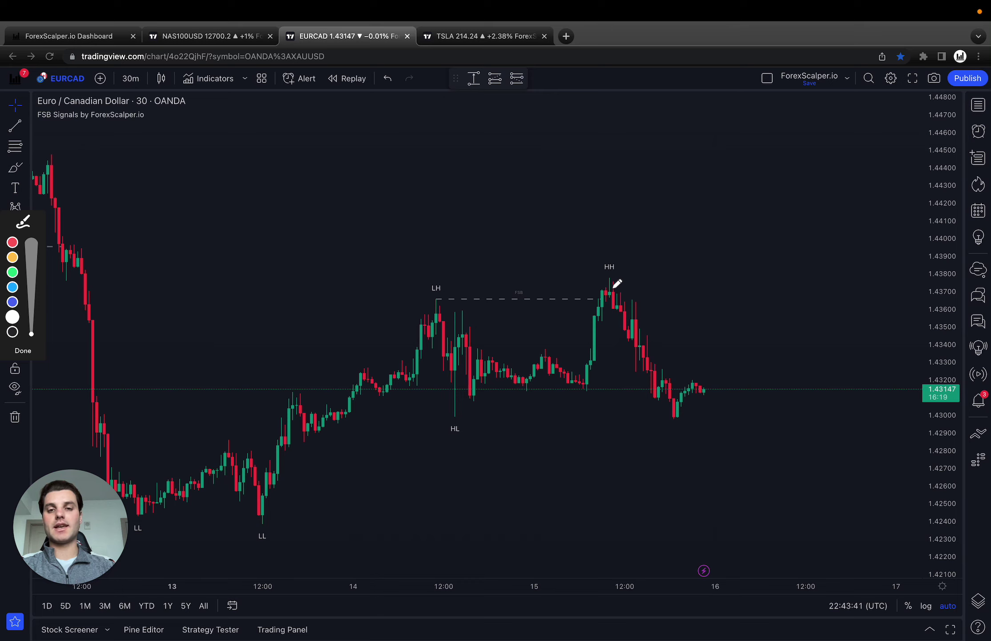
pyautogui.moveTo(577, 292)
pyautogui.mouseDown()
pyautogui.moveTo(597, 259)
pyautogui.moveTo(683, 345)
pyautogui.moveTo(688, 306)
pyautogui.moveTo(674, 341)
pyautogui.moveTo(662, 337)
pyautogui.mouseUp()
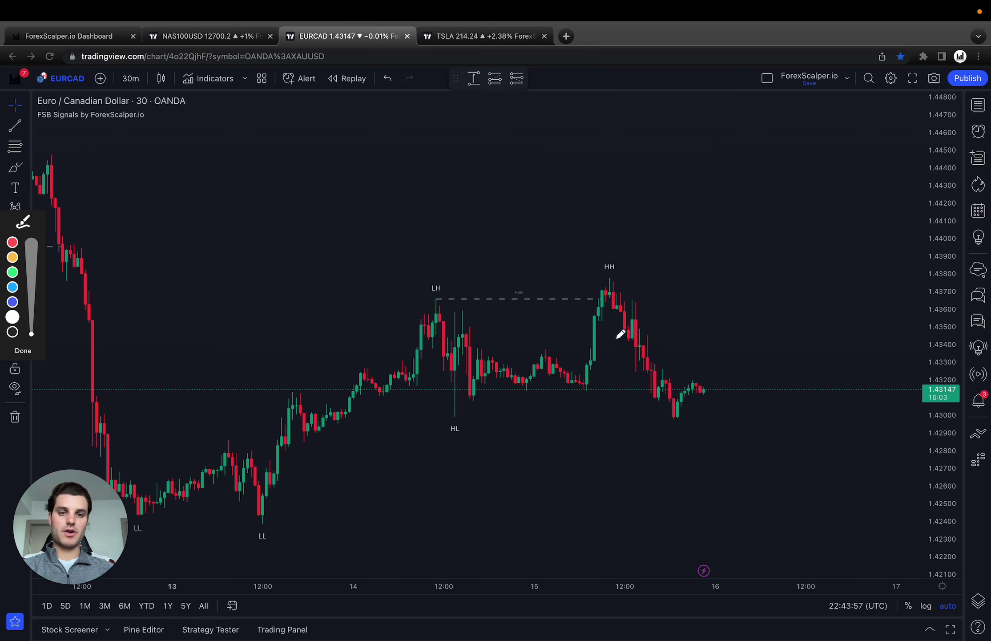
pyautogui.moveTo(613, 341)
pyautogui.mouseDown()
pyautogui.moveTo(658, 311)
pyautogui.moveTo(681, 398)
pyautogui.moveTo(685, 374)
pyautogui.moveTo(650, 391)
pyautogui.mouseUp()
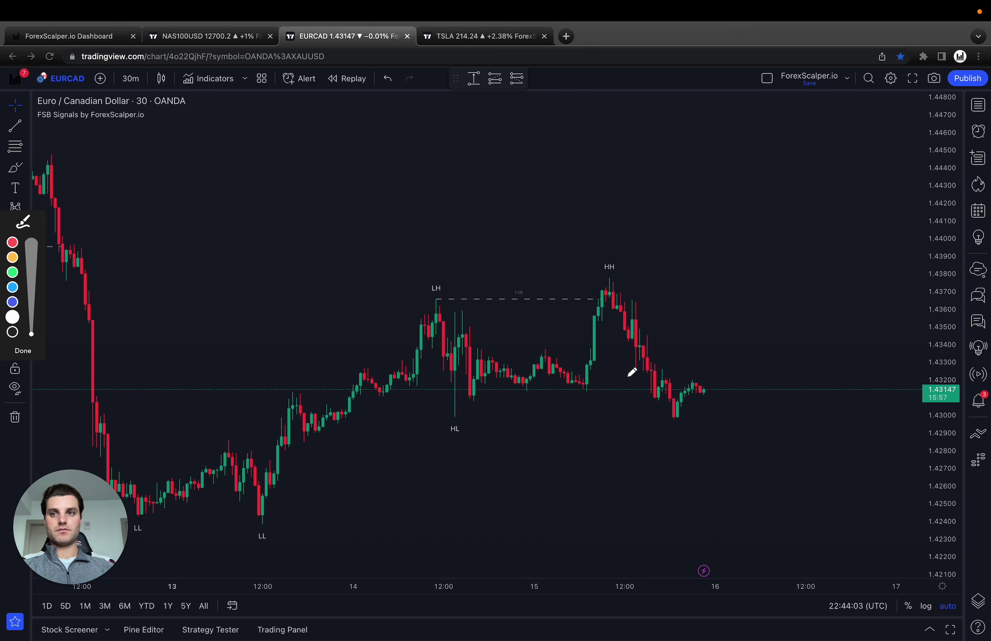
pyautogui.click(22, 356)
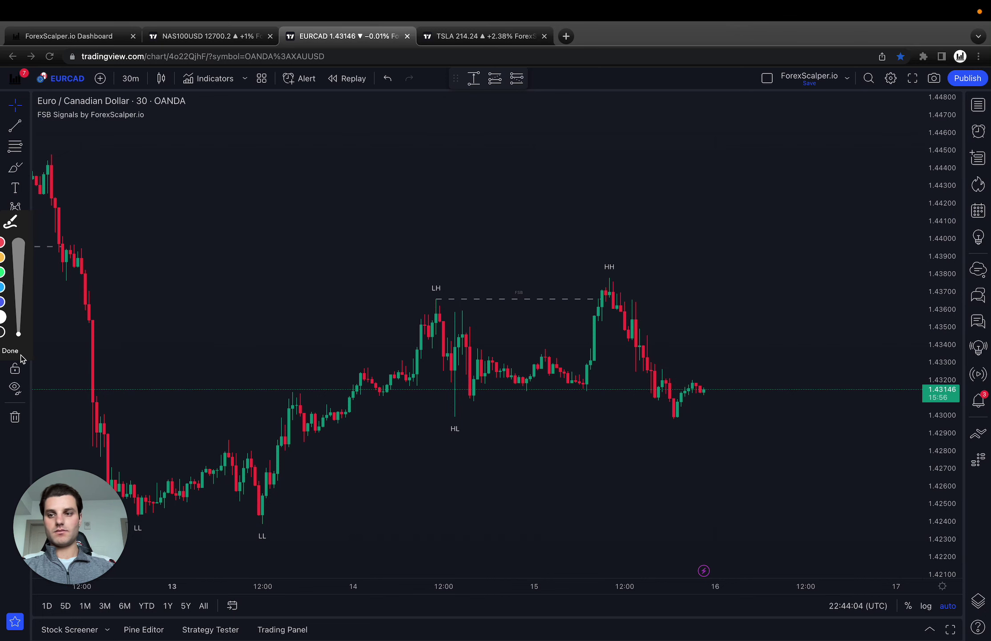
# Load BCOUSD, then Coinbase BTC/USD 1h, on the dashboard chart to show its 6 PFH and 2 PFL signals.
pyautogui.click(50, 44)
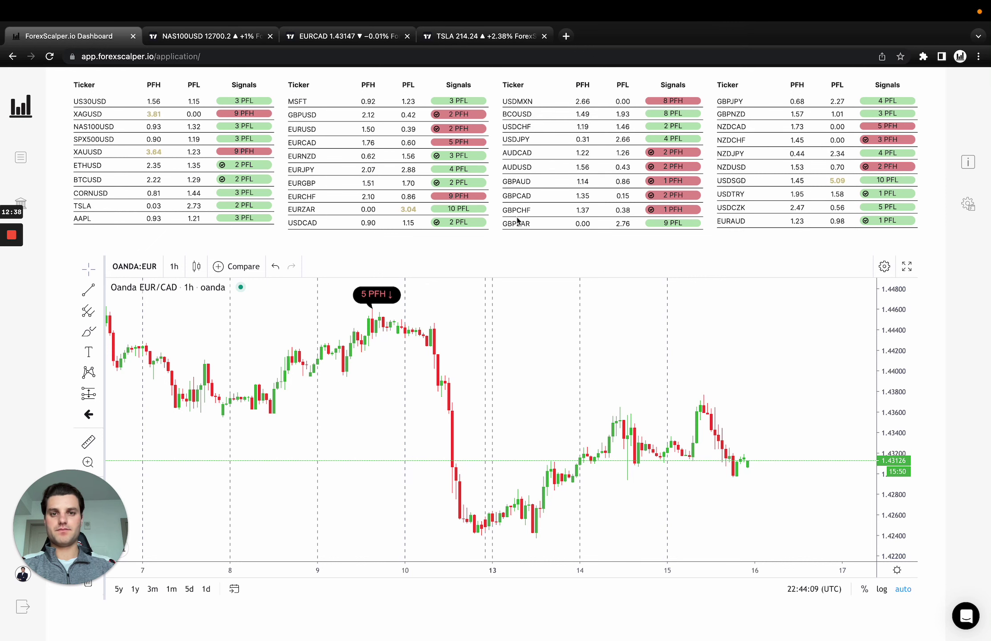
pyautogui.click(568, 120)
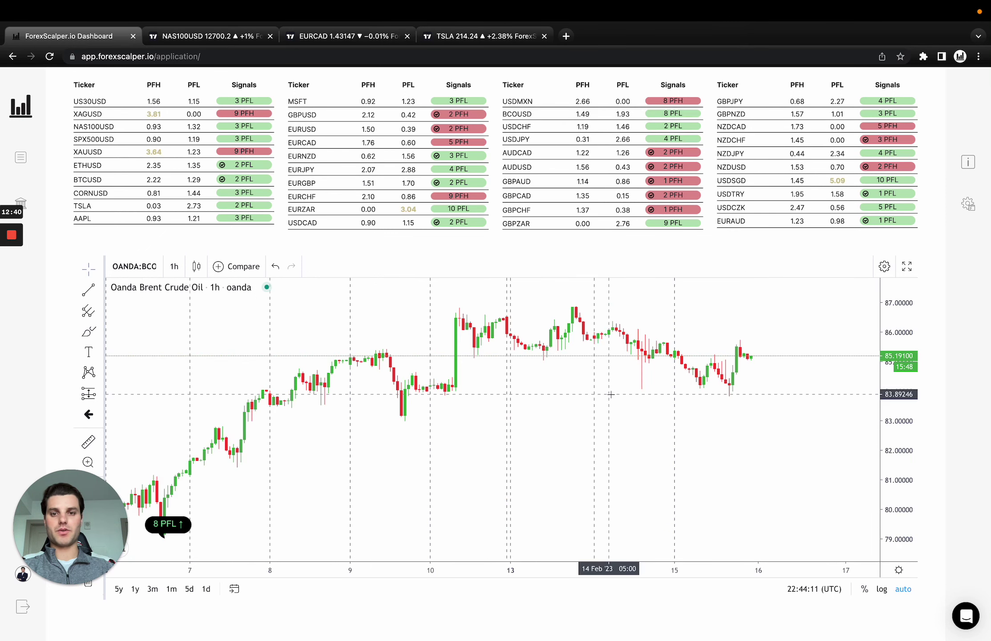
pyautogui.scroll(-3, 611, 394)
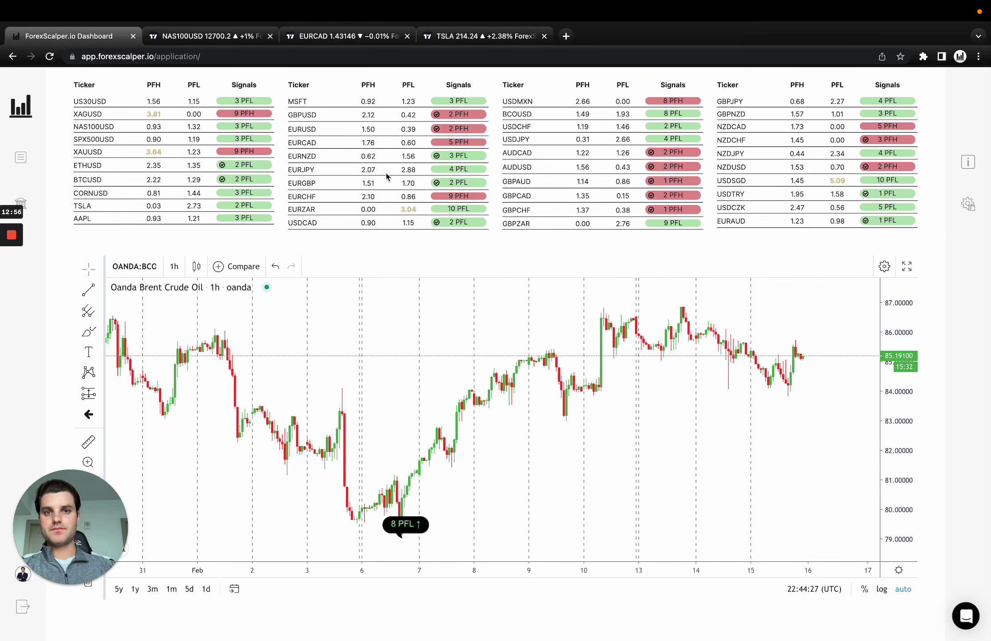
pyautogui.click(89, 179)
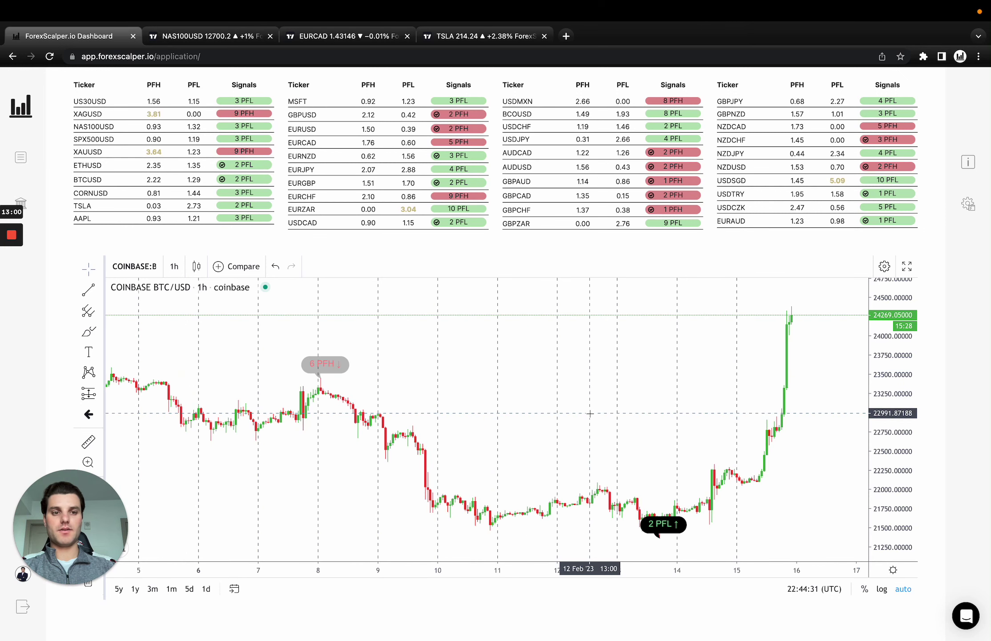
pyautogui.scroll(3, 696, 433)
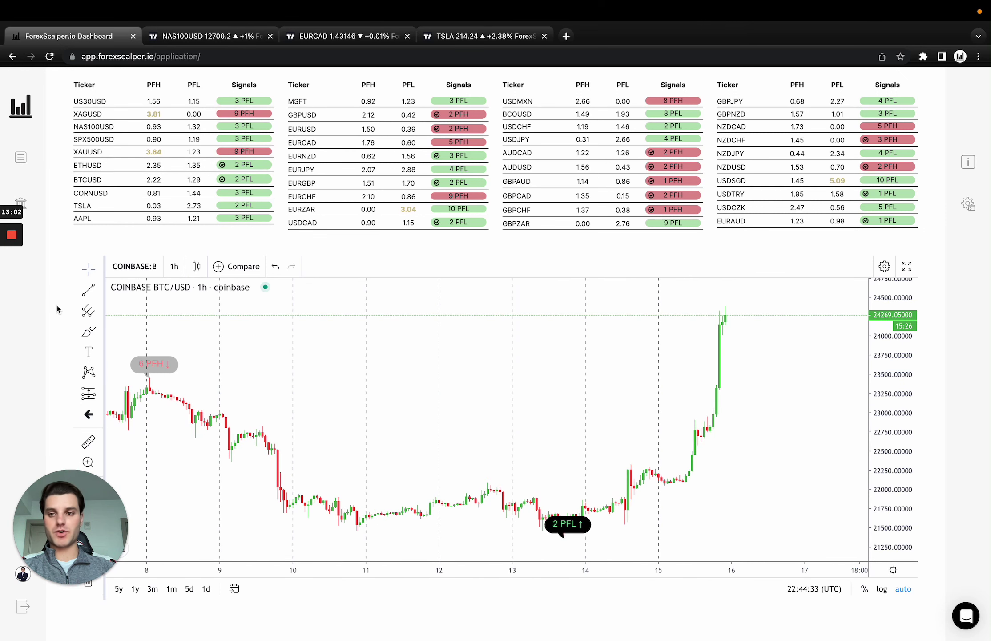
# Draw a long position from about 22095 on 15 Feb, with stop 21490 and target 24269.
pyautogui.click(101, 393)
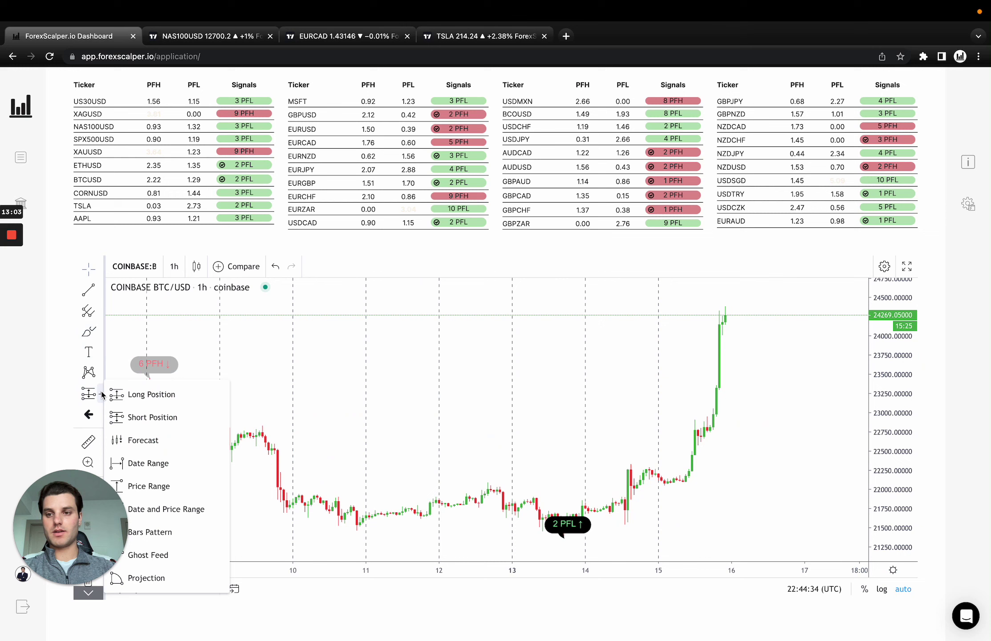
pyautogui.click(138, 393)
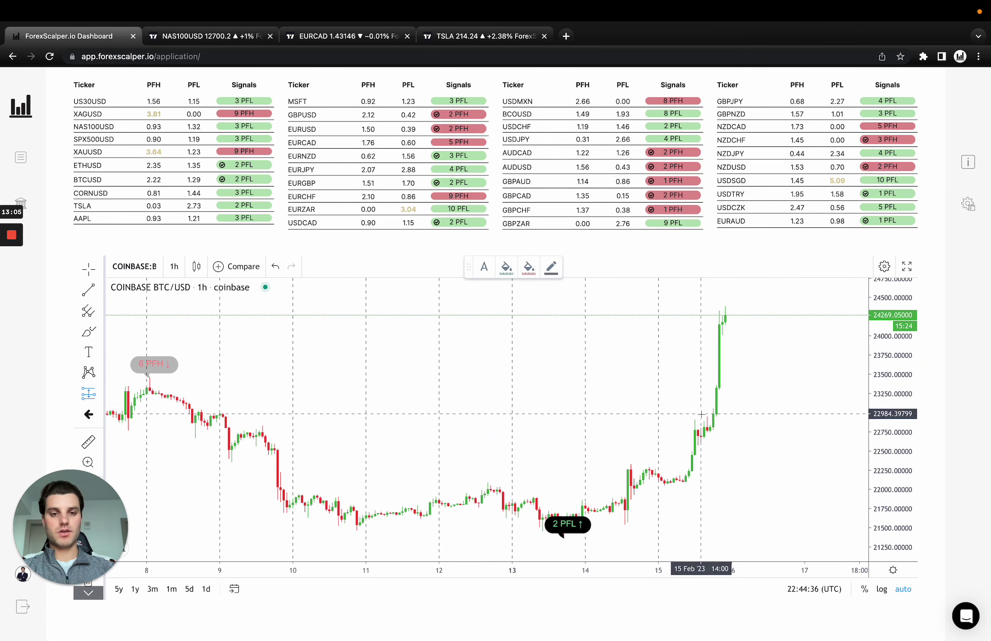
pyautogui.click(659, 481)
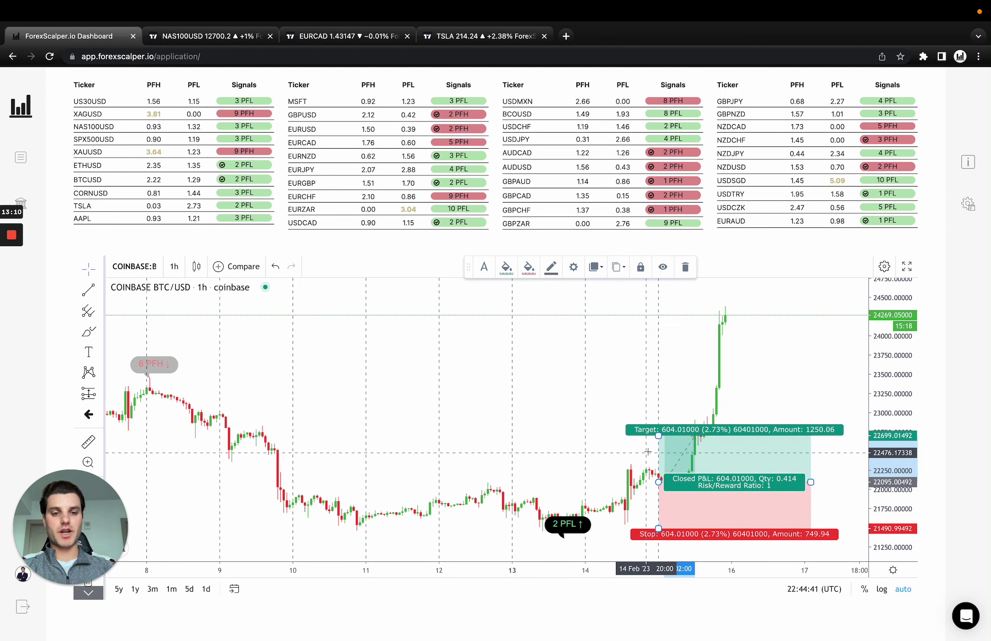
pyautogui.moveTo(657, 436); pyautogui.dragTo(658, 314)
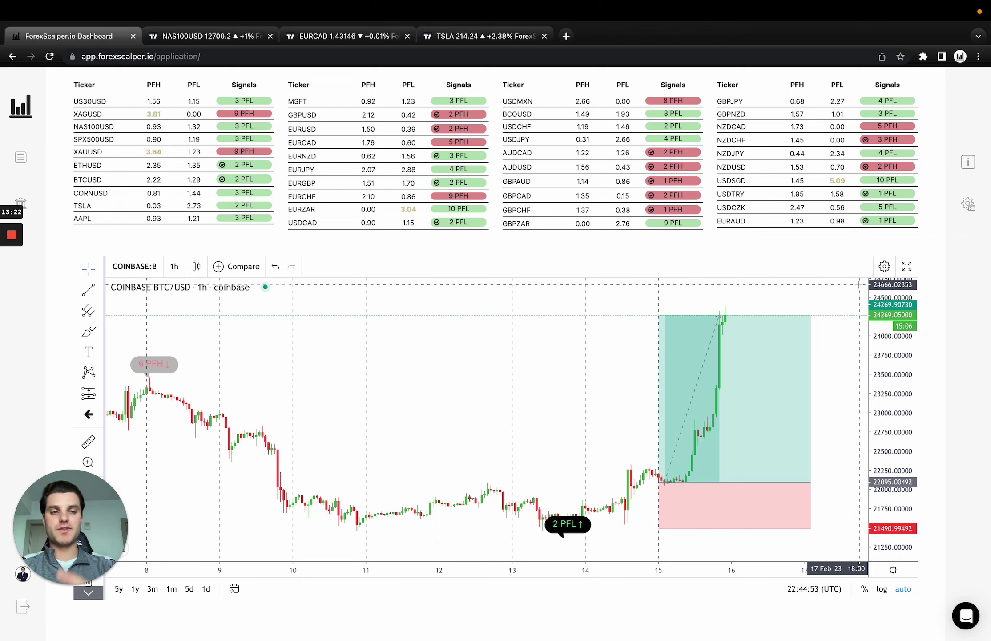
pyautogui.click(788, 481)
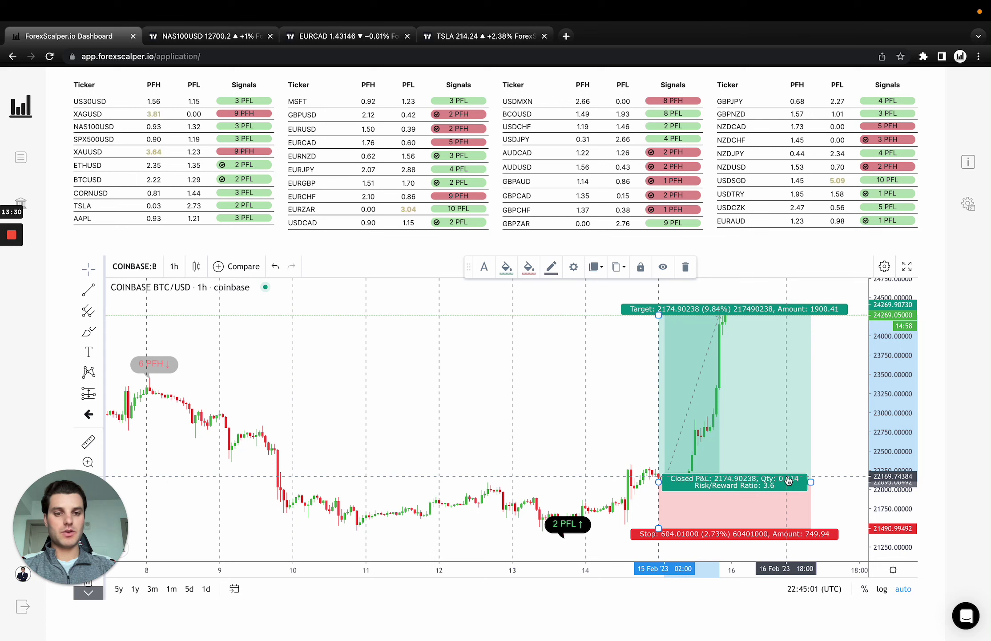
pyautogui.press('Escape')
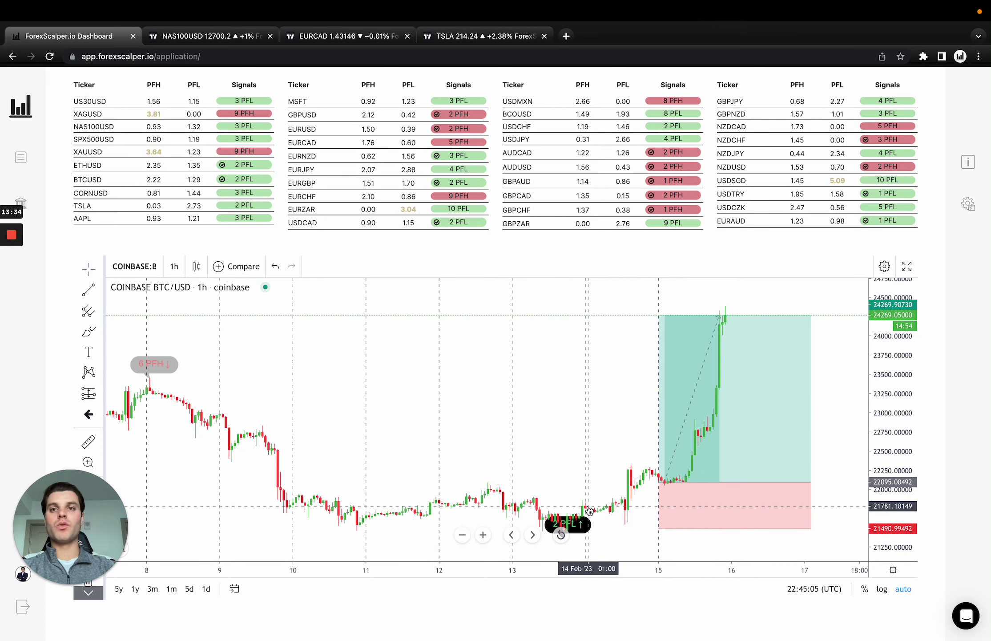
# Replace the TSLA chart with the COINBASE BTCUSD symbol.
pyautogui.click(460, 36)
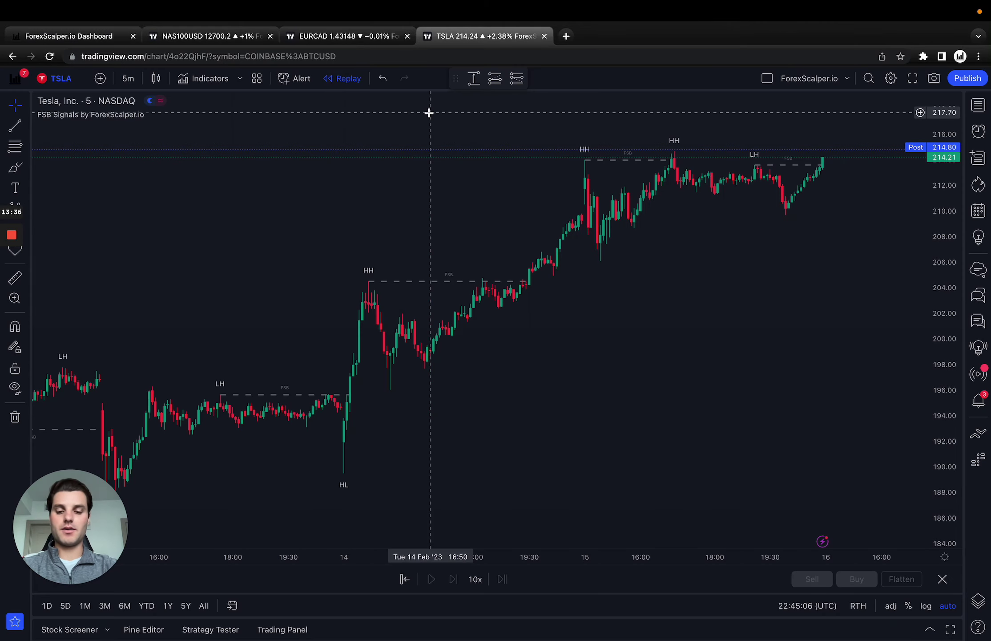
pyautogui.write('BTCUSD')
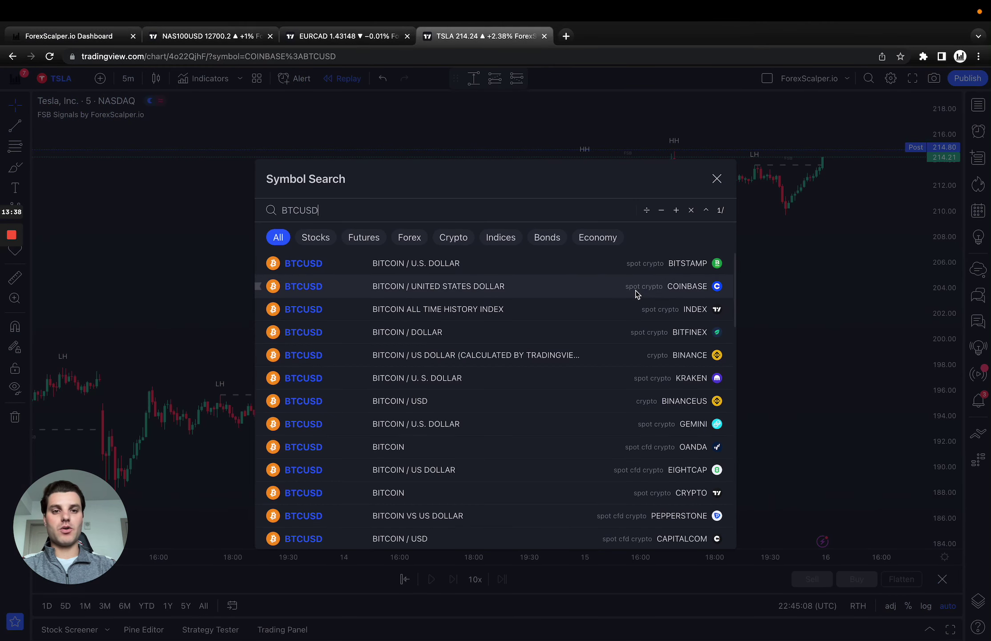
pyautogui.click(637, 286)
# Pan the 5-minute chart to the 15 Feb breakout of the LH line near 22180.
pyautogui.scroll(-5, 430, 308)
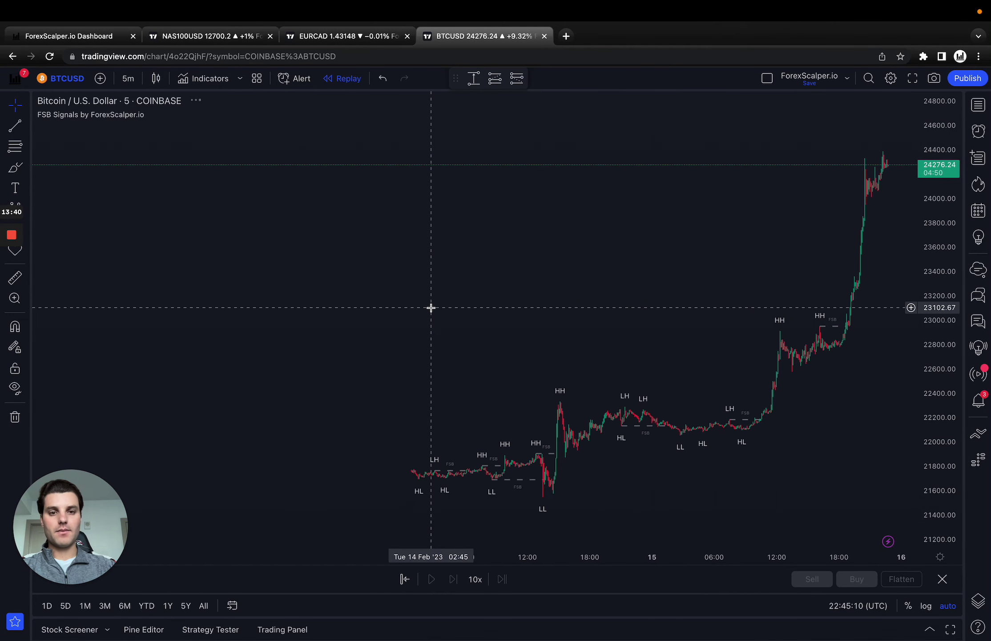
pyautogui.hscroll(-10, 600, 305)
pyautogui.hscroll(10, 626, 254)
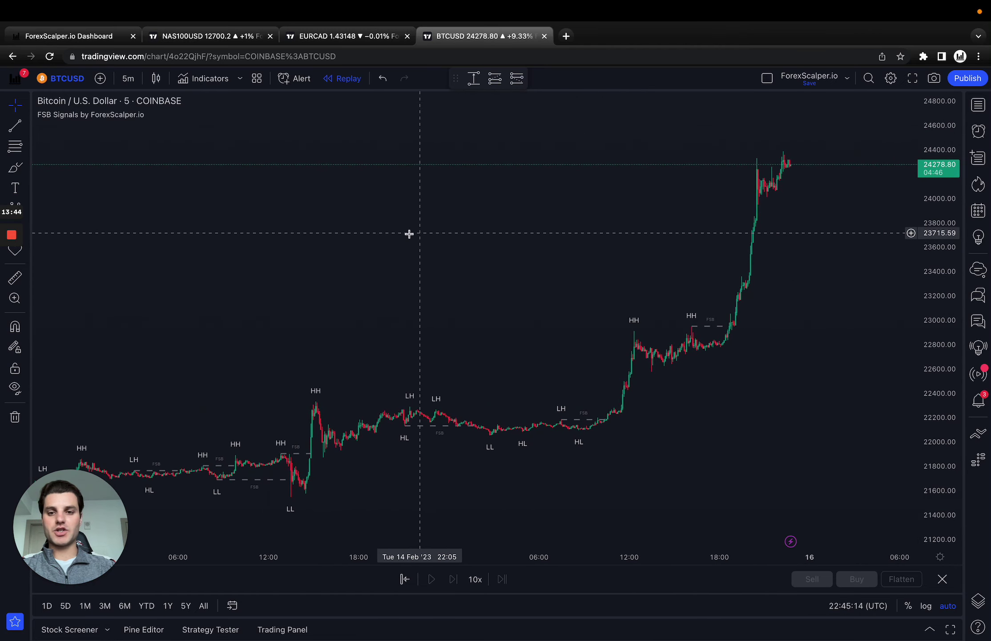
pyautogui.scroll(5, 447, 310)
pyautogui.moveTo(247, 305); pyautogui.dragTo(809, 316)
pyautogui.moveTo(445, 451); pyautogui.dragTo(137, 471)
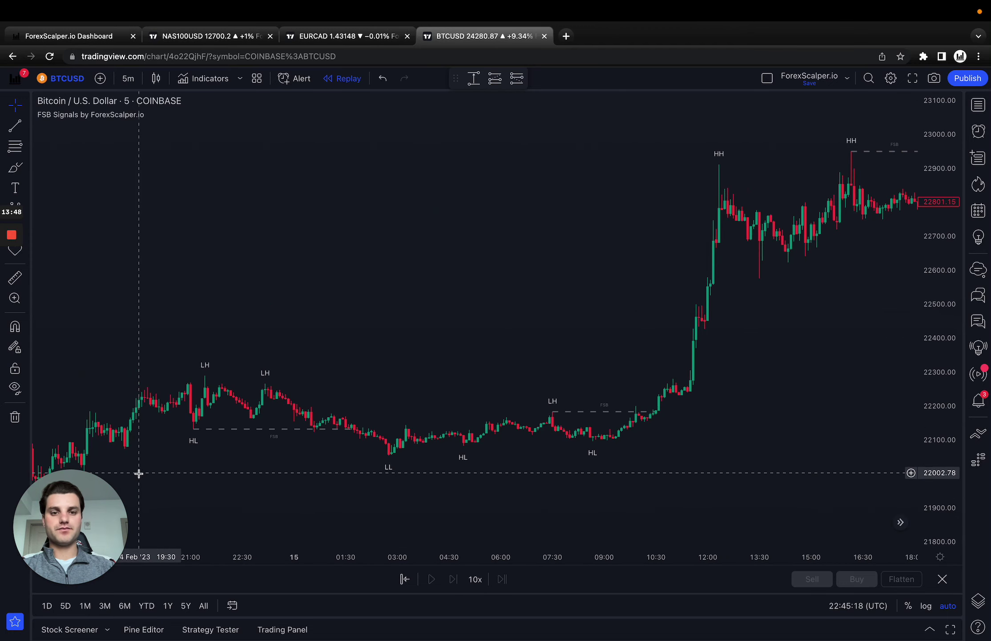
pyautogui.moveTo(299, 372); pyautogui.dragTo(527, 392)
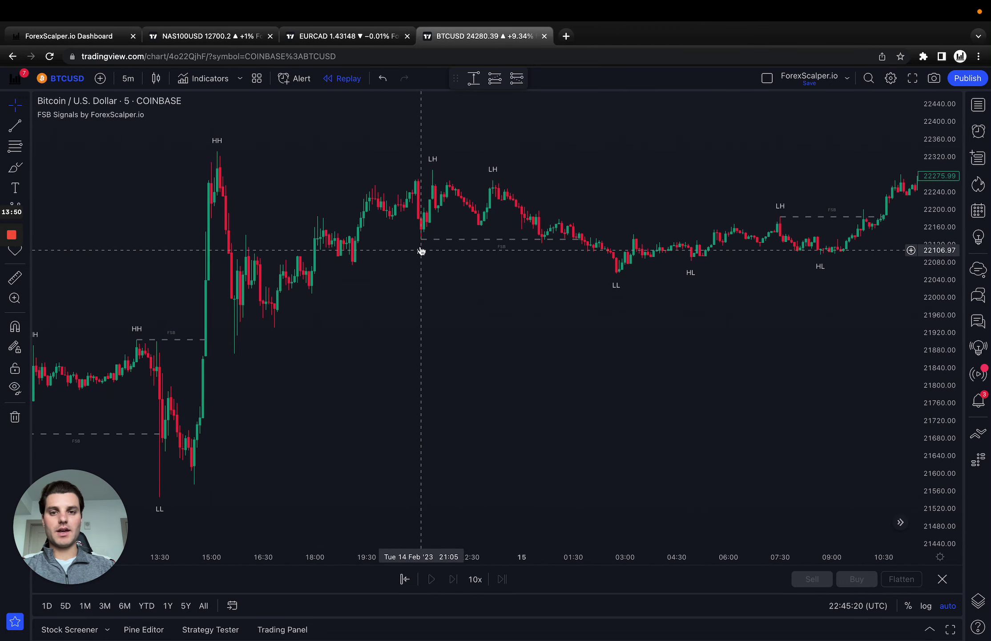
pyautogui.moveTo(518, 343); pyautogui.dragTo(566, 362)
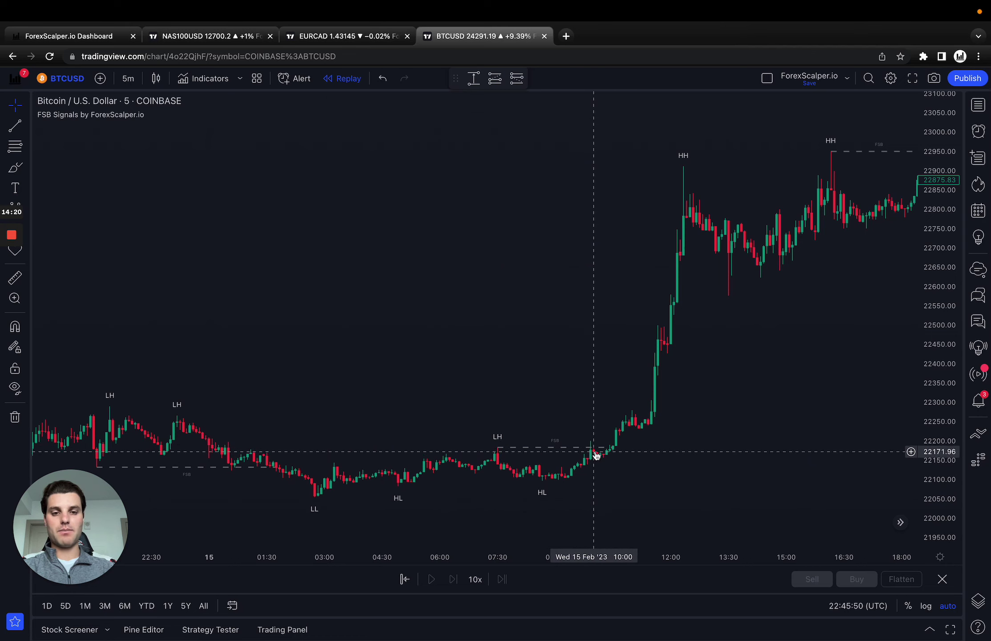
pyautogui.scroll(3, 587, 465)
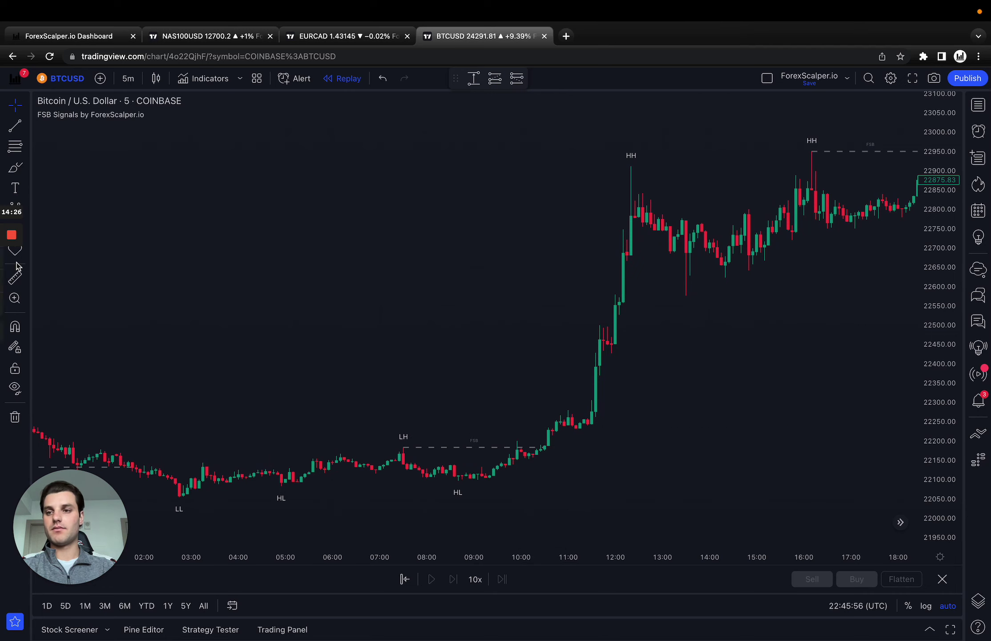
# Sketch the breakout move up the 15 Feb rally freehand, then clear the sketch.
pyautogui.click(12, 332)
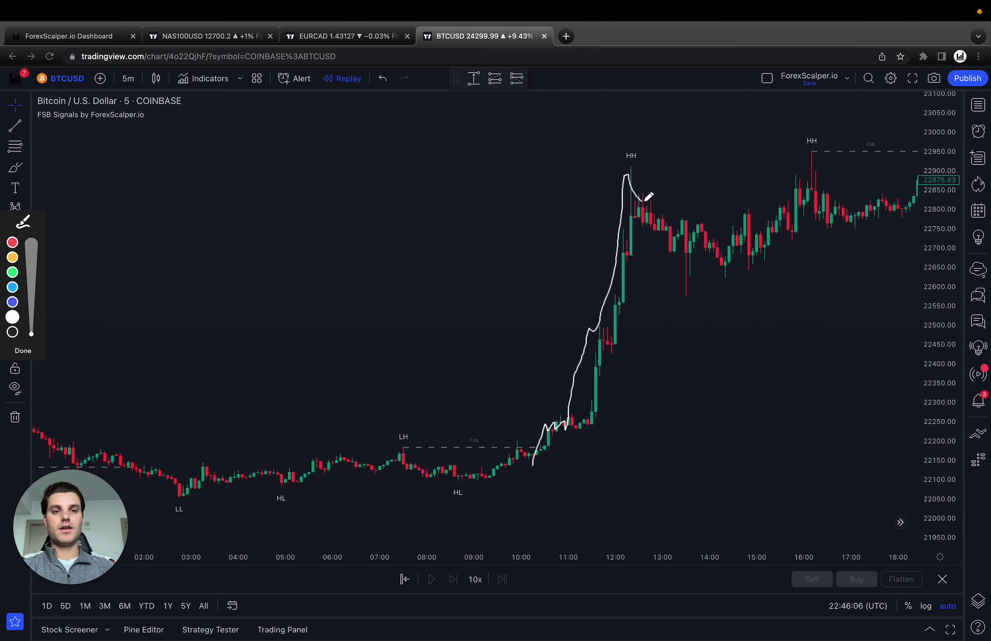
pyautogui.click(22, 352)
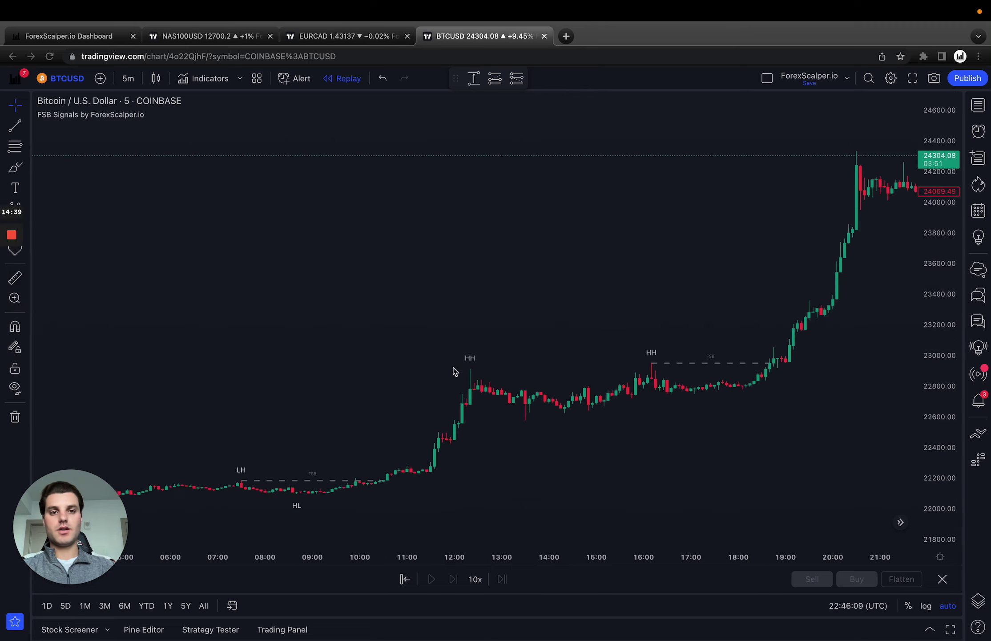
pyautogui.hscroll(5, 554, 372)
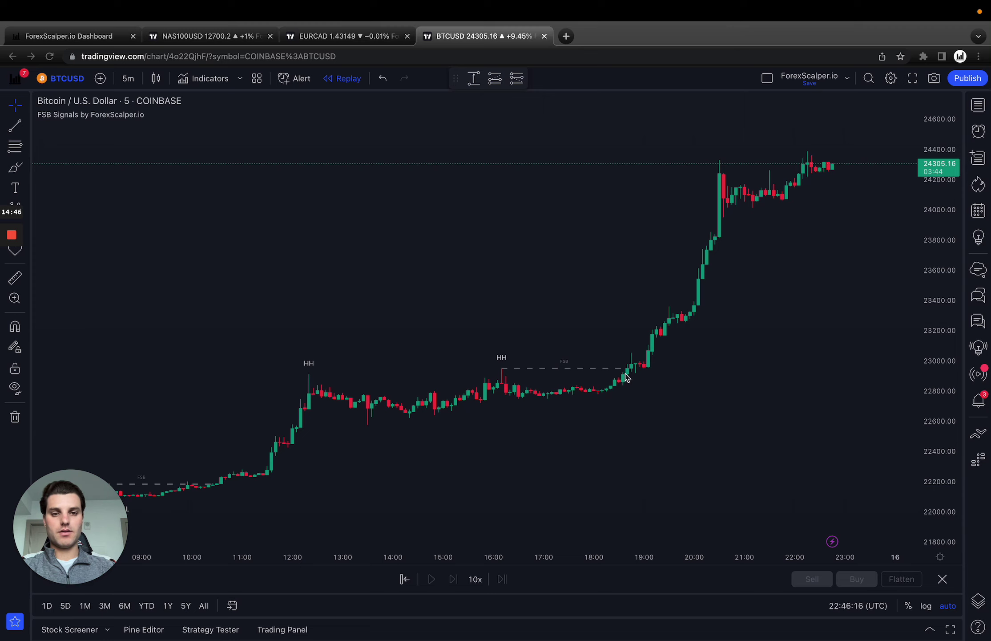
pyautogui.scroll(1, 636, 377)
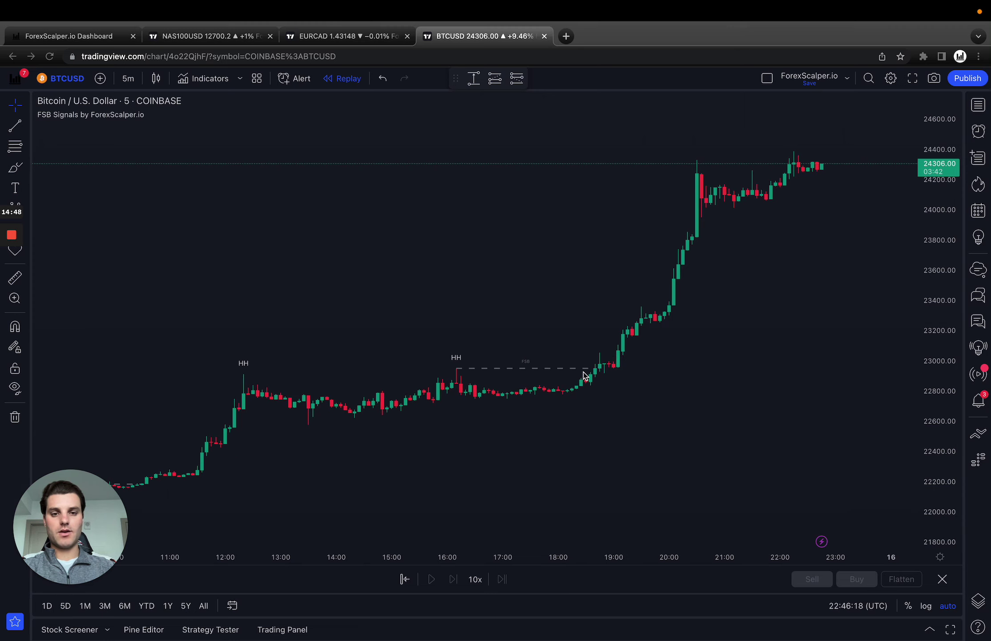
pyautogui.moveTo(2, 304)
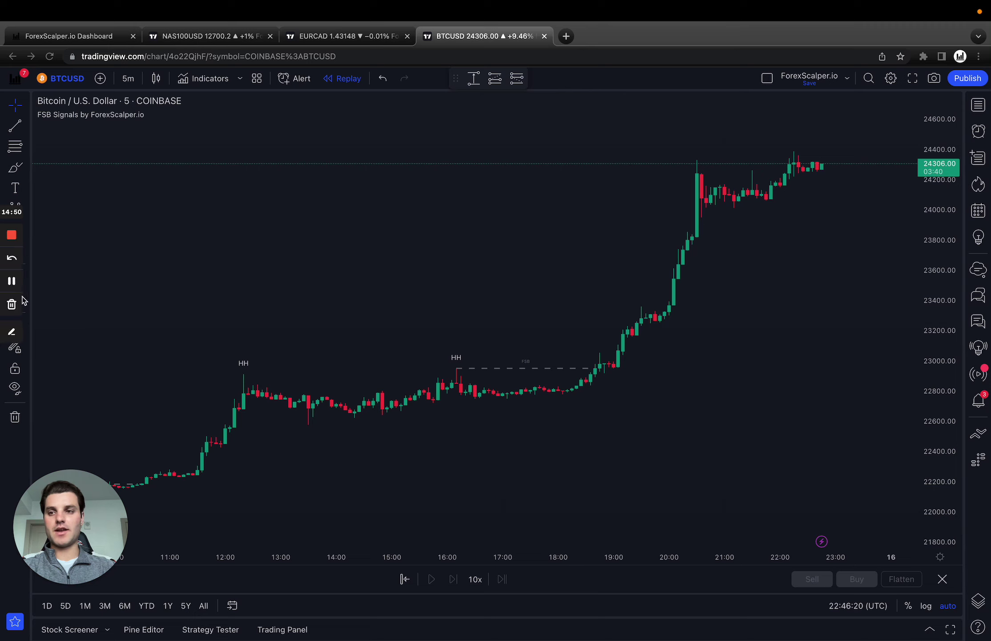
pyautogui.click(12, 329)
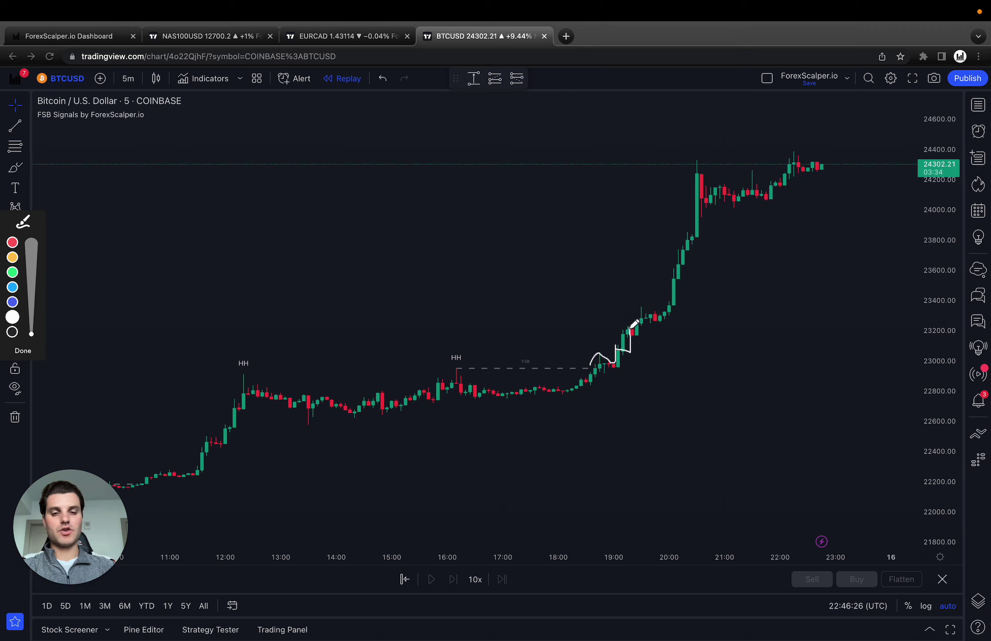
pyautogui.moveTo(653, 314); pyautogui.dragTo(701, 165)
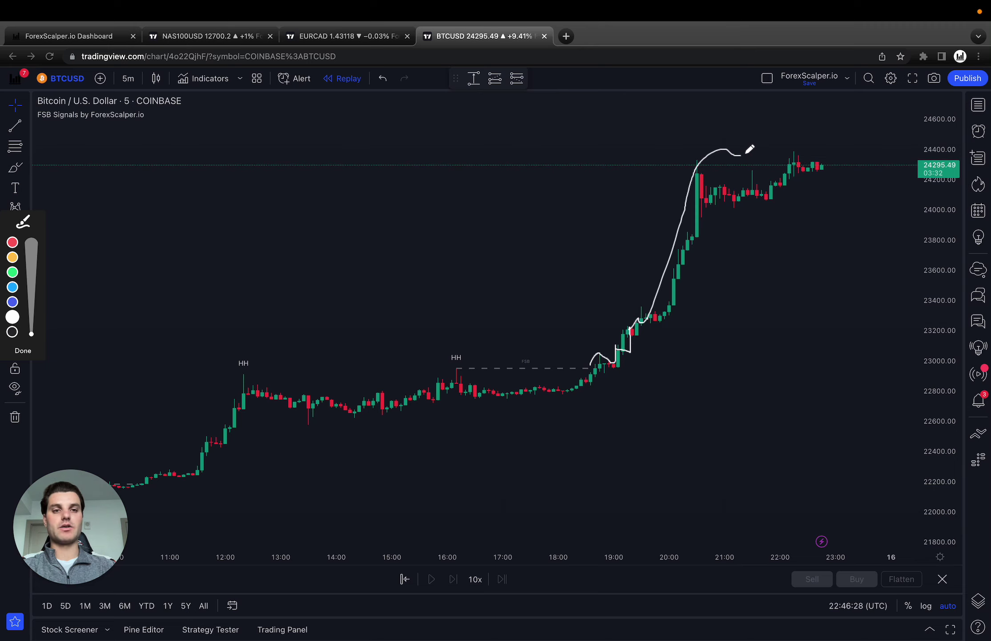
pyautogui.click(23, 351)
# Bring the 15 Feb rally to the centre of the BTCUSD 5-minute chart.
pyautogui.click(49, 52)
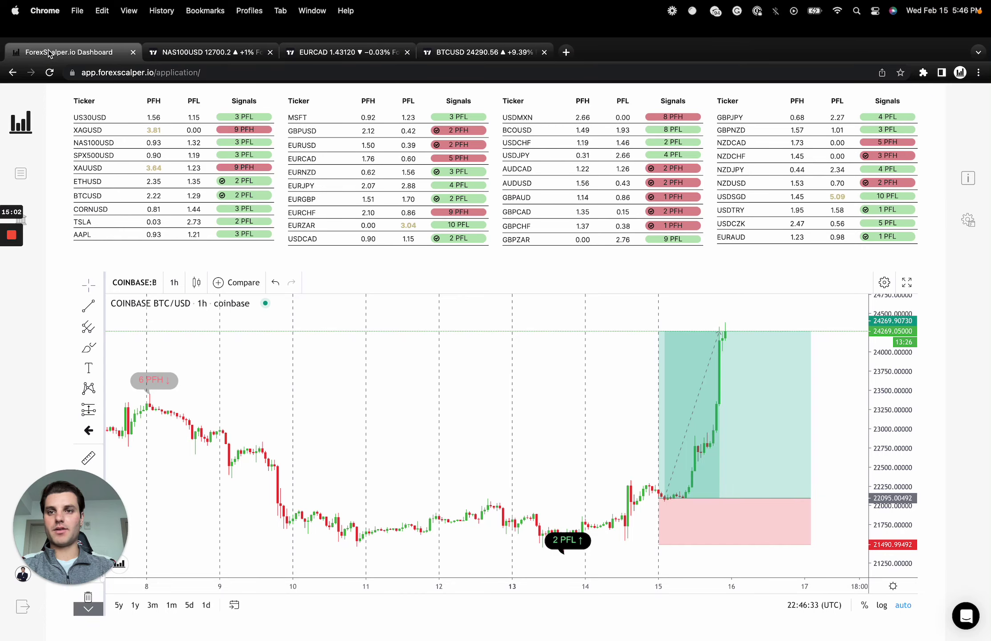
pyautogui.click(446, 36)
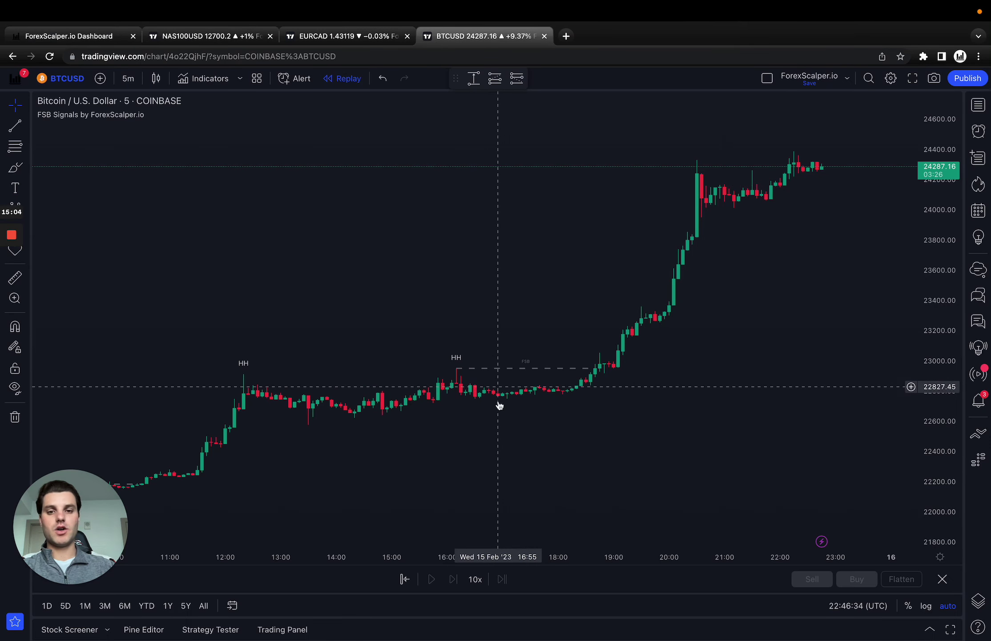
pyautogui.scroll(-5, 499, 405)
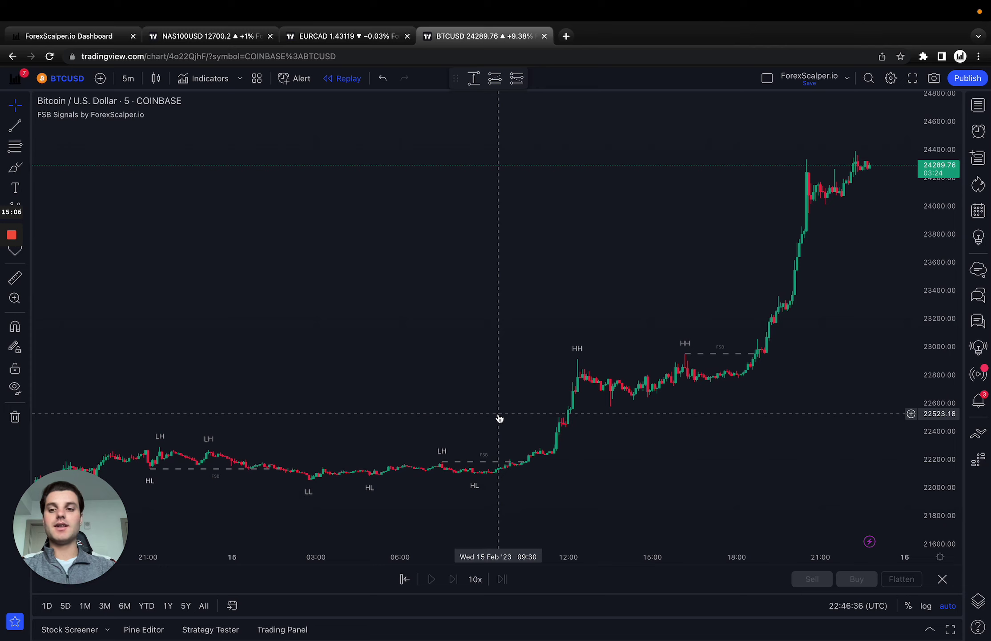
pyautogui.scroll(-3, 499, 418)
pyautogui.scroll(3, 499, 419)
pyautogui.moveTo(498, 416); pyautogui.dragTo(376, 401)
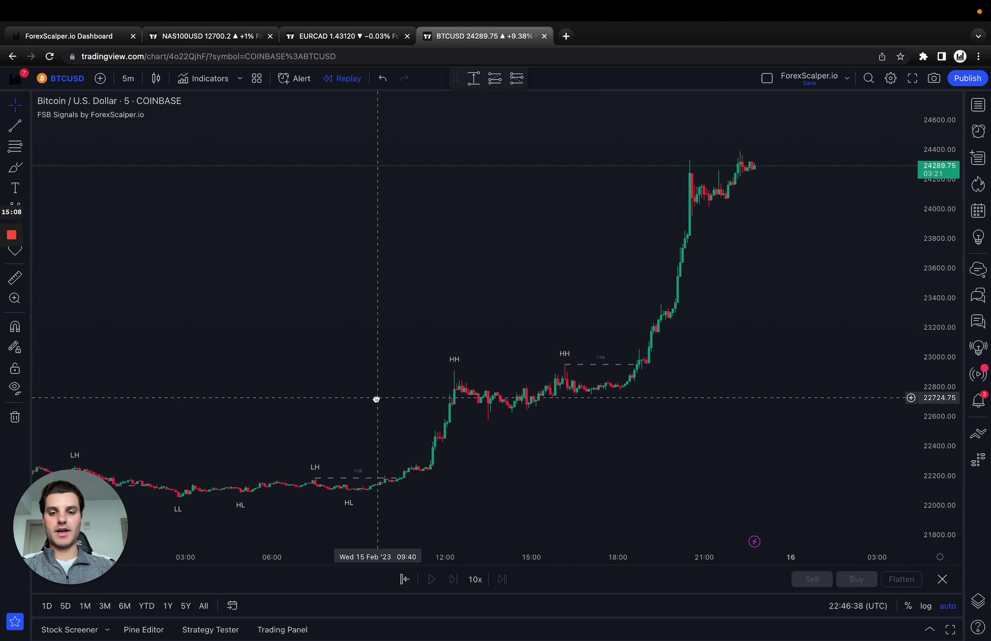
pyautogui.scroll(2, 317, 394)
pyautogui.moveTo(204, 392); pyautogui.dragTo(451, 383)
# Refine the rally framing and exit bar replay mode.
pyautogui.scroll(1, 451, 383)
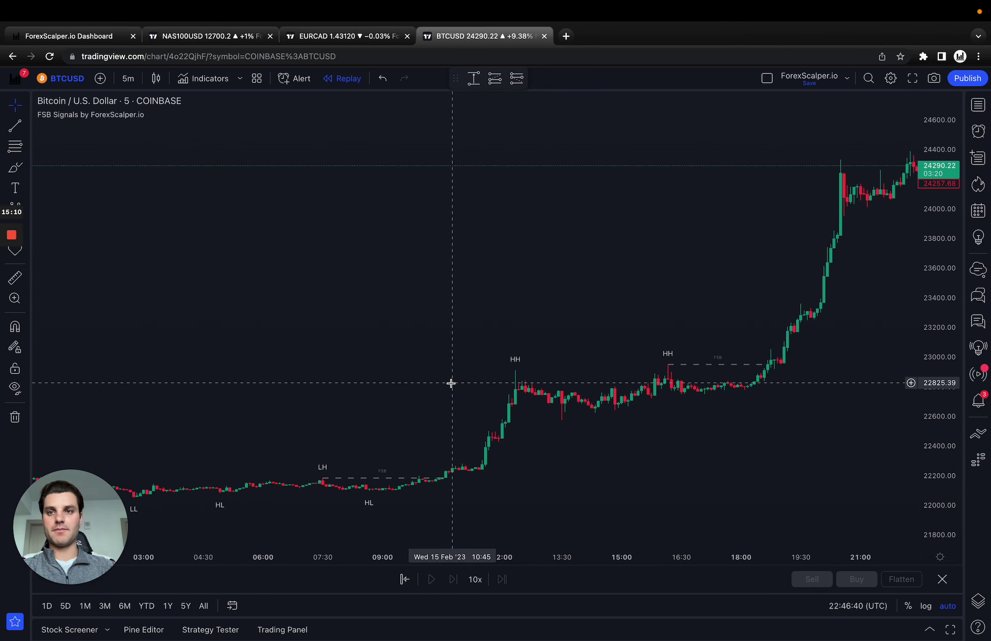
pyautogui.moveTo(427, 231); pyautogui.dragTo(274, 264)
pyautogui.scroll(-1, 323, 239)
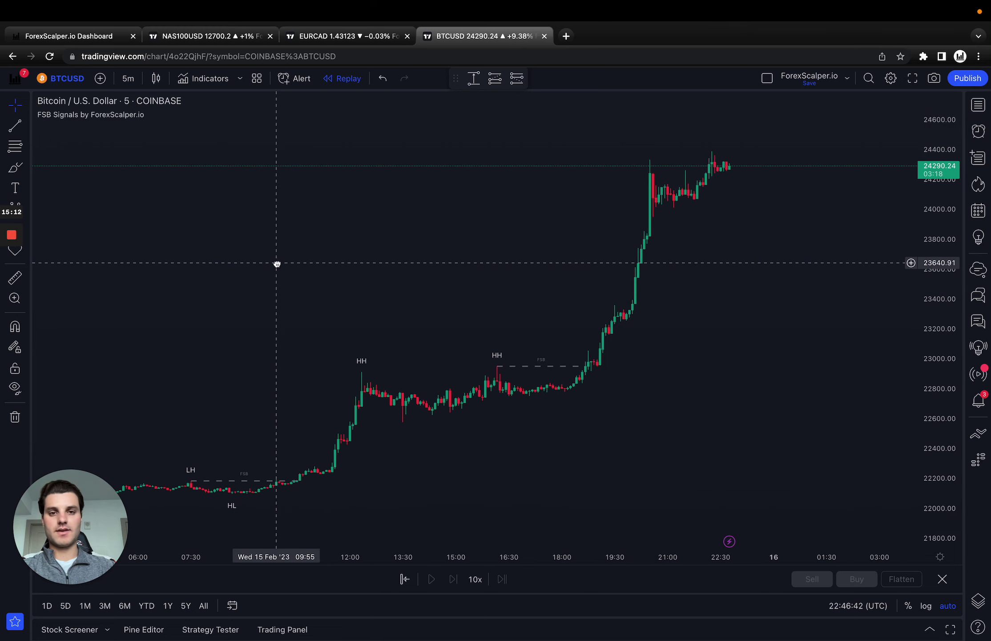
pyautogui.scroll(1, 275, 263)
pyautogui.hscroll(-2, 274, 269)
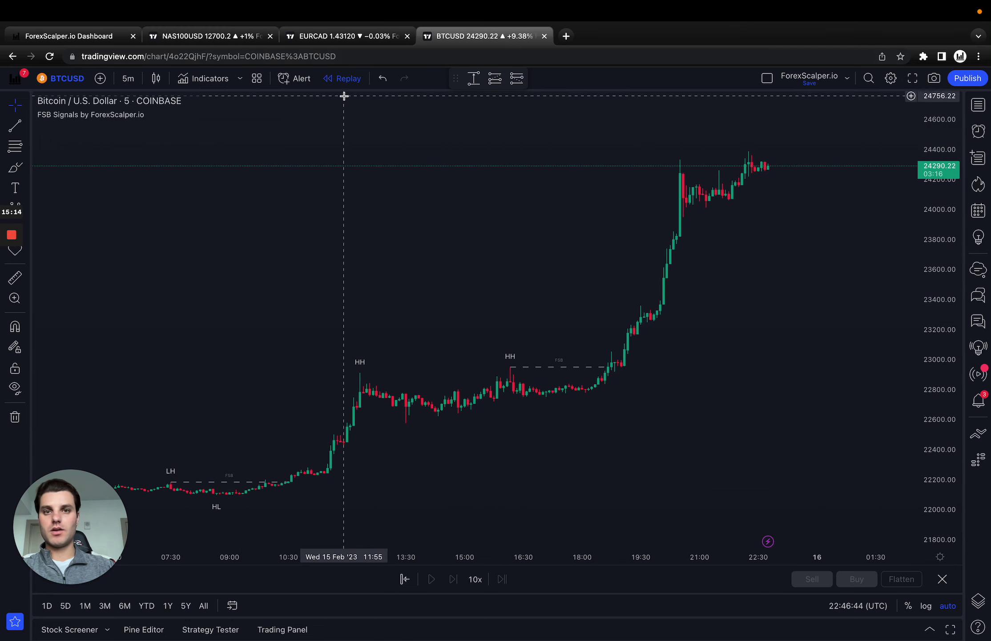
pyautogui.click(343, 79)
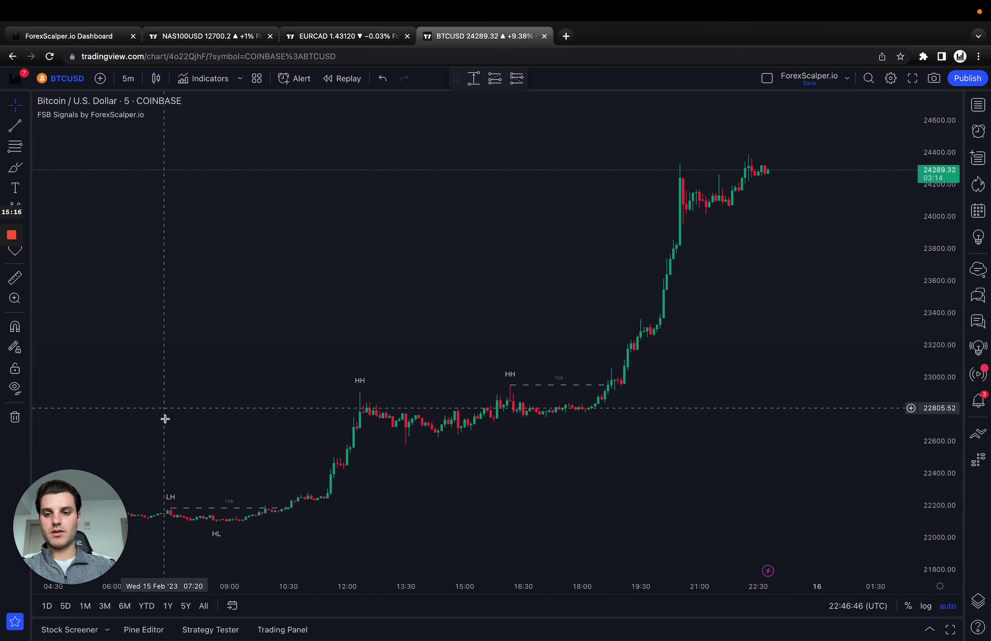
pyautogui.click(345, 91)
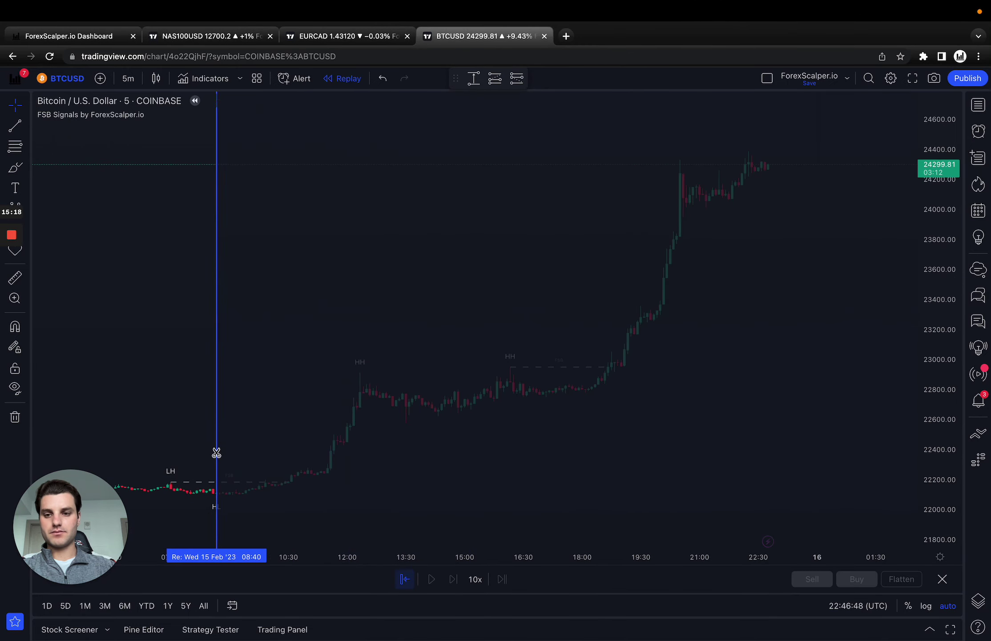
pyautogui.click(152, 446)
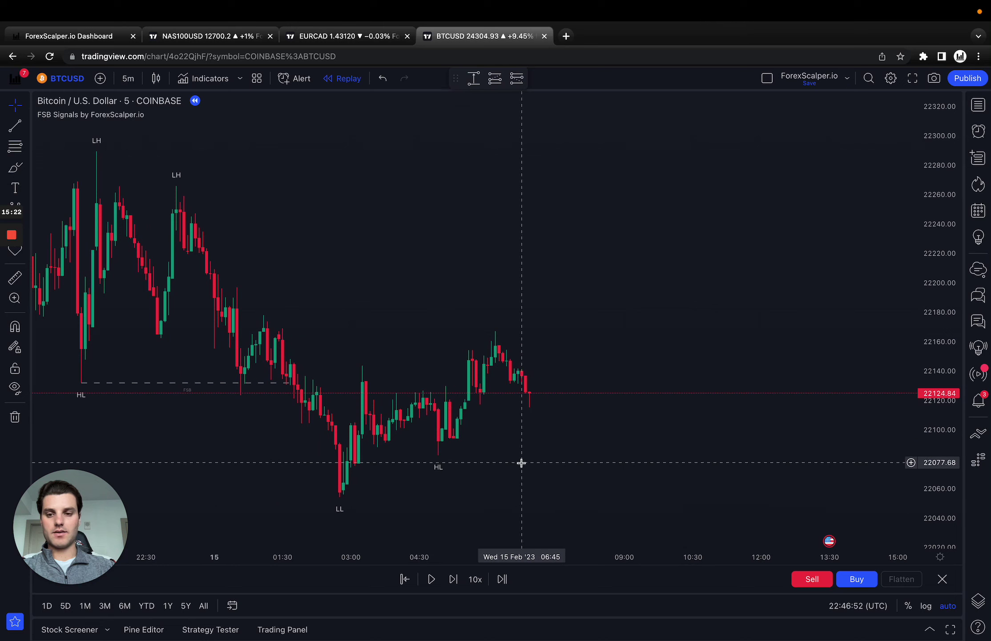
pyautogui.click(435, 584)
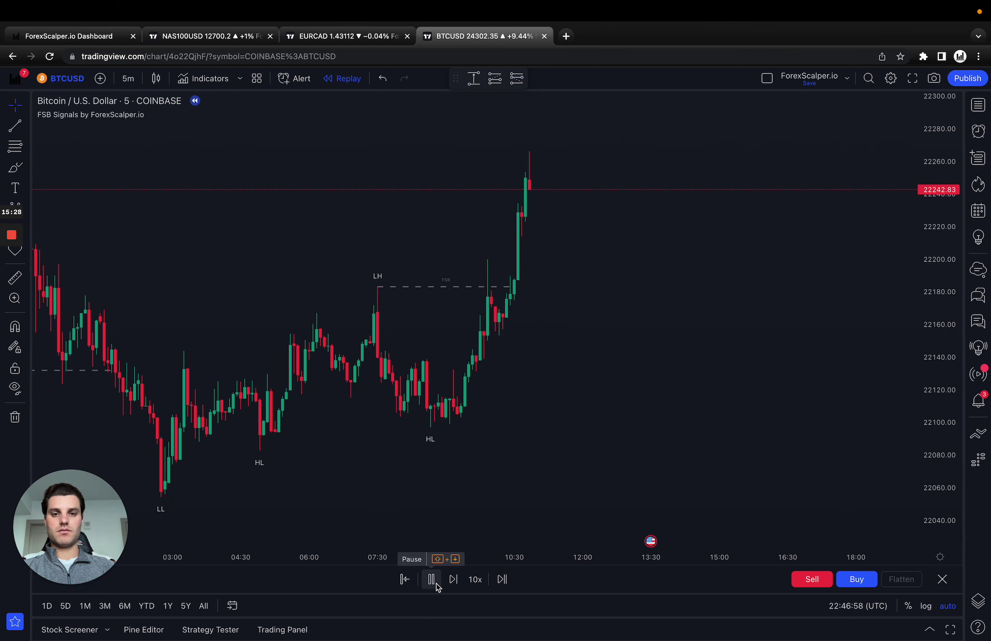
pyautogui.click(432, 579)
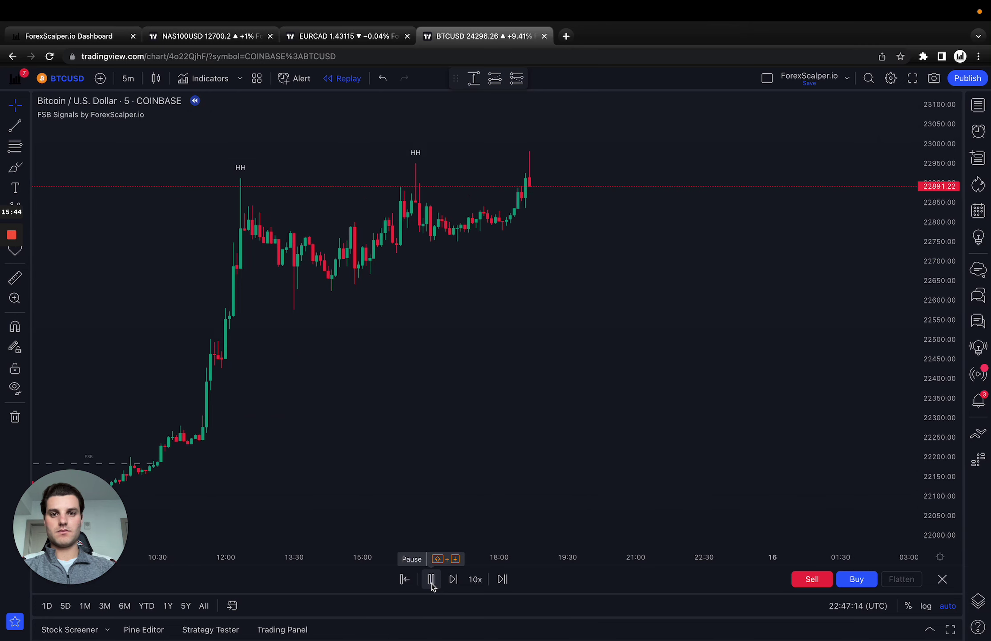
pyautogui.click(431, 579)
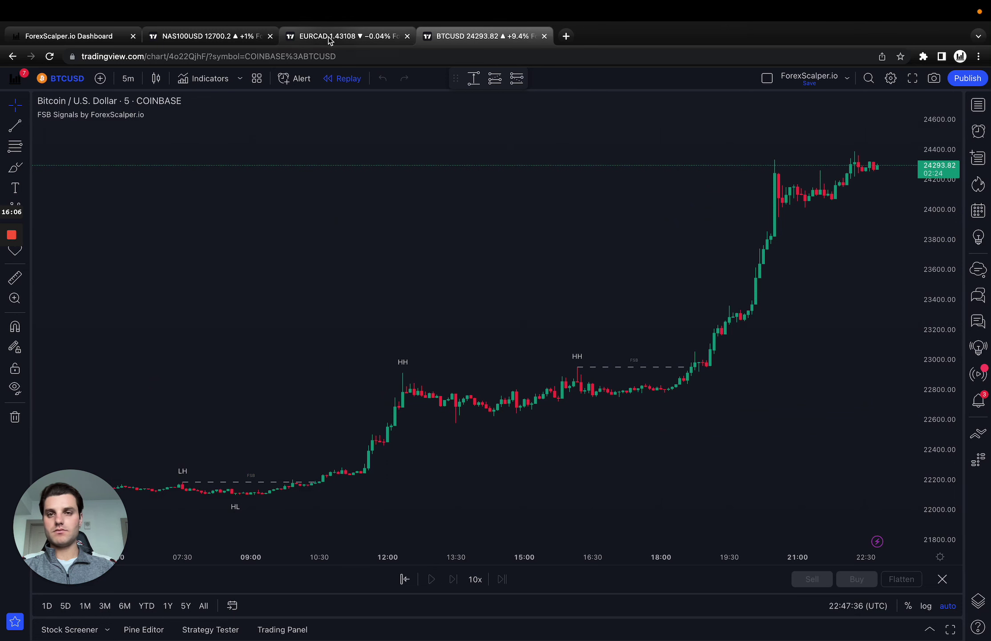
# Delete the long-position drawing from the dashboard's BTC/USD chart and clear any freehand marks.
pyautogui.click(207, 38)
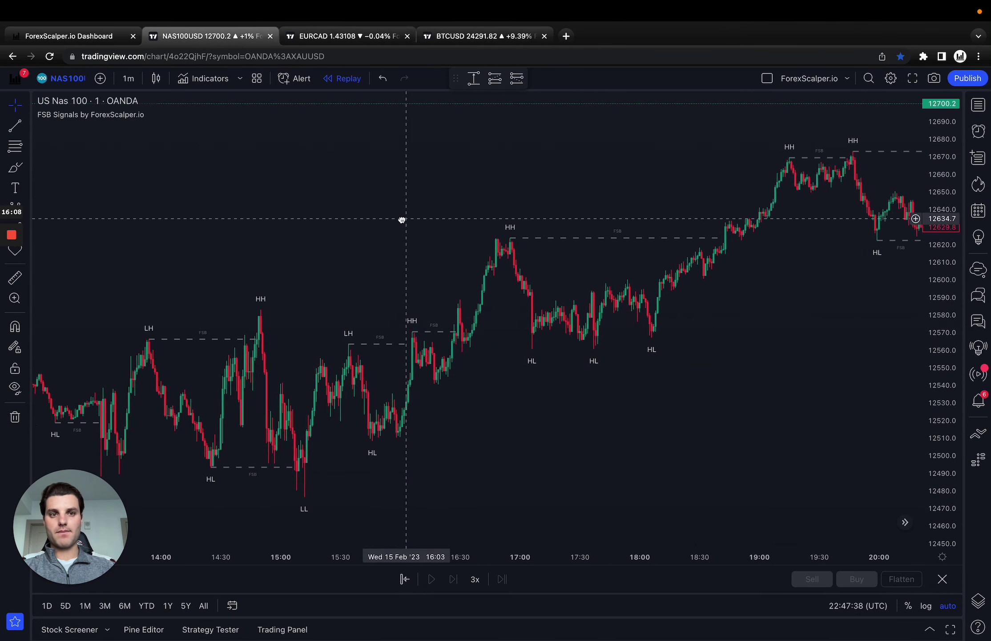
pyautogui.click(50, 38)
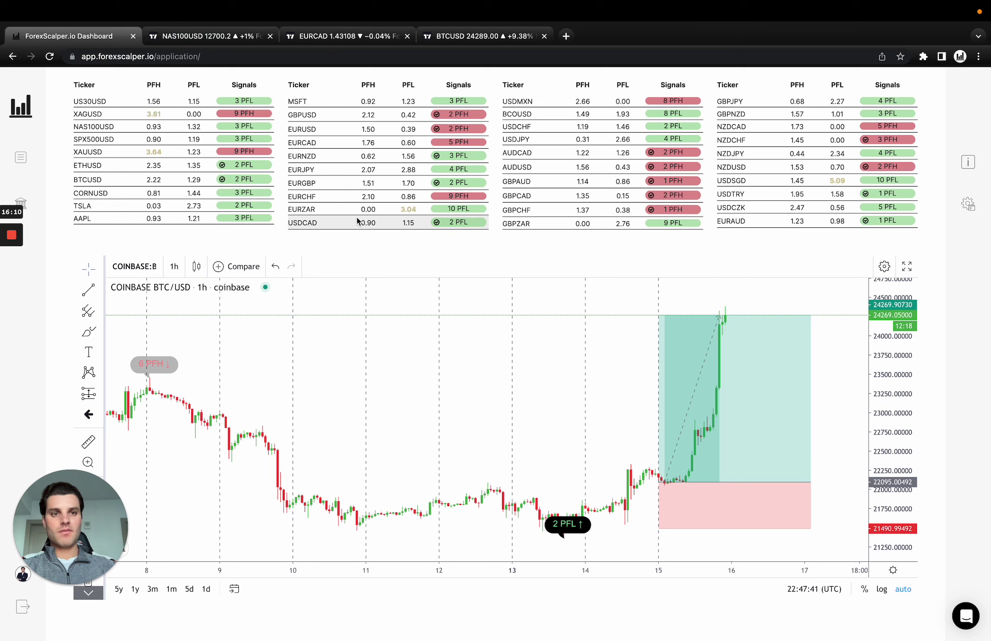
pyautogui.click(744, 468)
pyautogui.press('Delete')
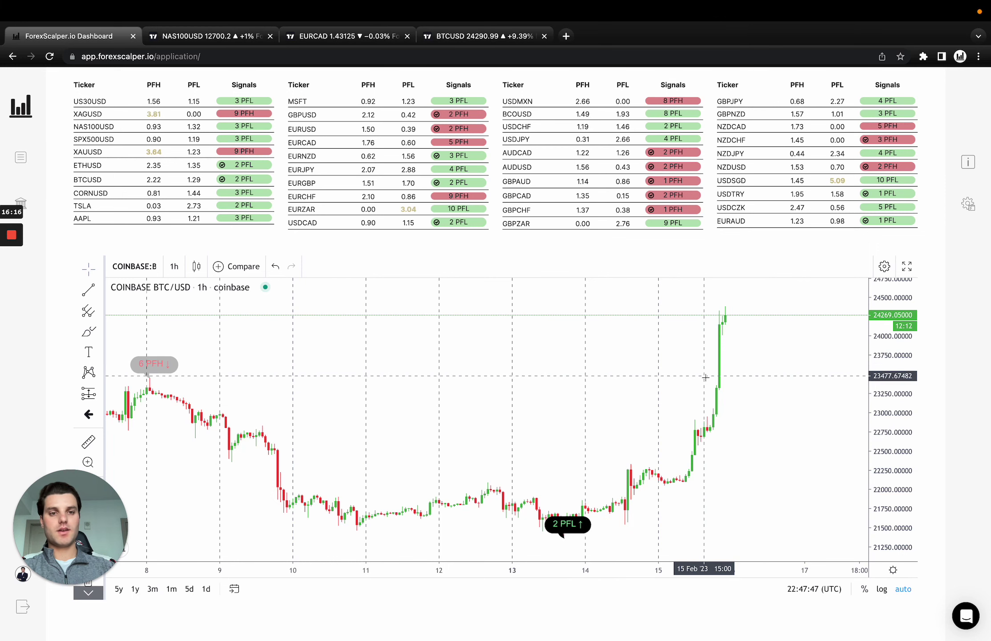
pyautogui.scroll(3, 659, 412)
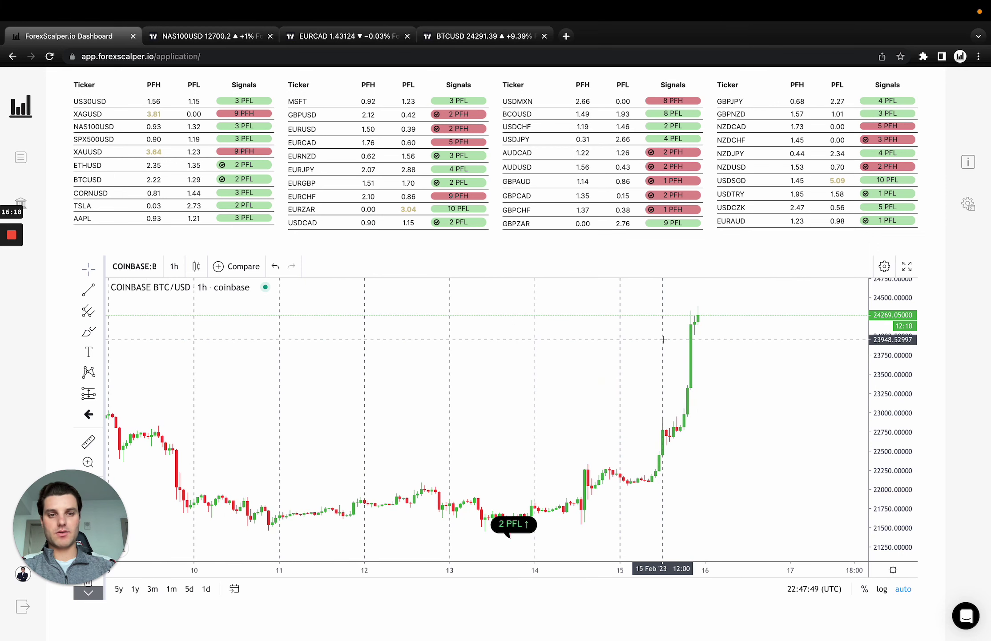
pyautogui.click(7, 328)
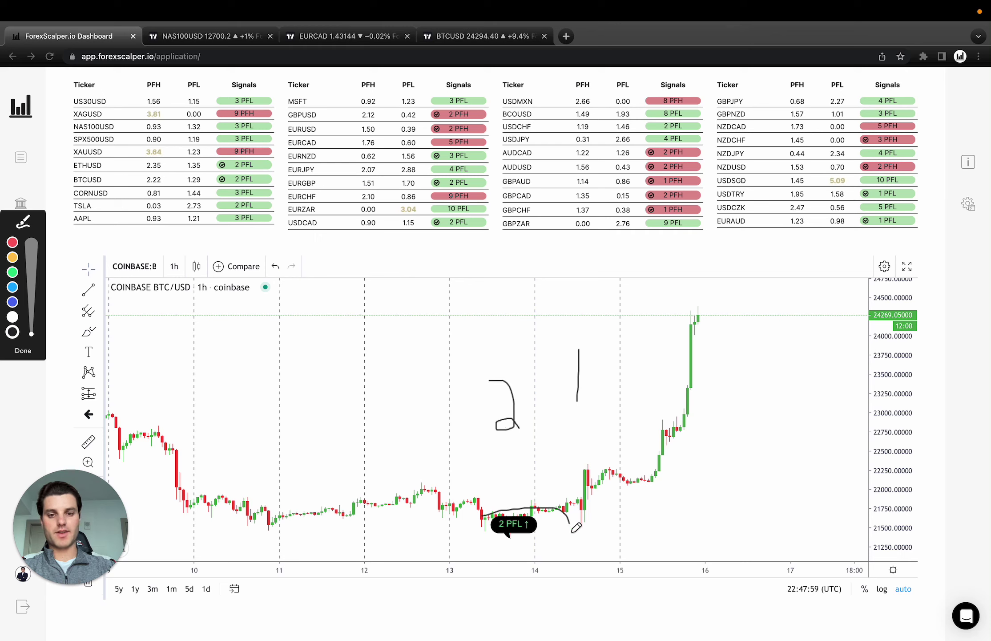
pyautogui.click(17, 353)
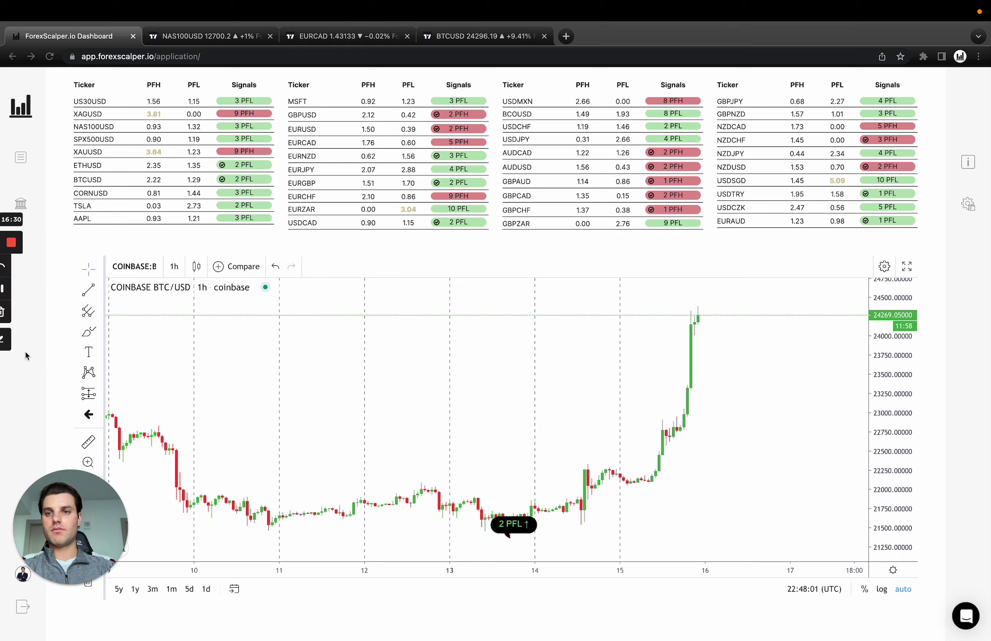
# Show GBP/USD 1h and mark the 2 PFH signal and the sell-off after it.
pyautogui.click(327, 117)
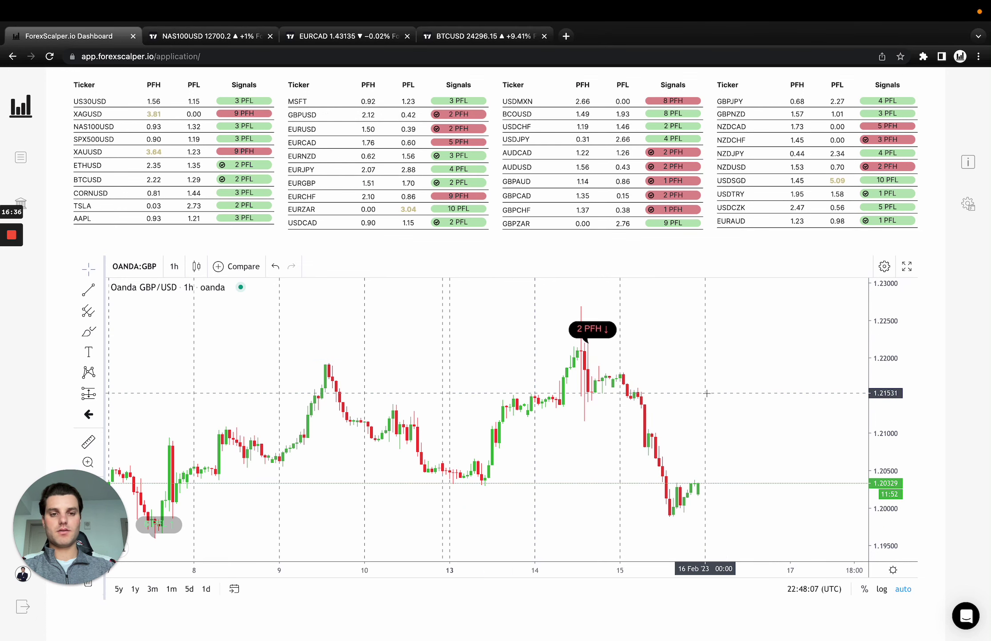
pyautogui.moveTo(3, 275)
pyautogui.click(11, 334)
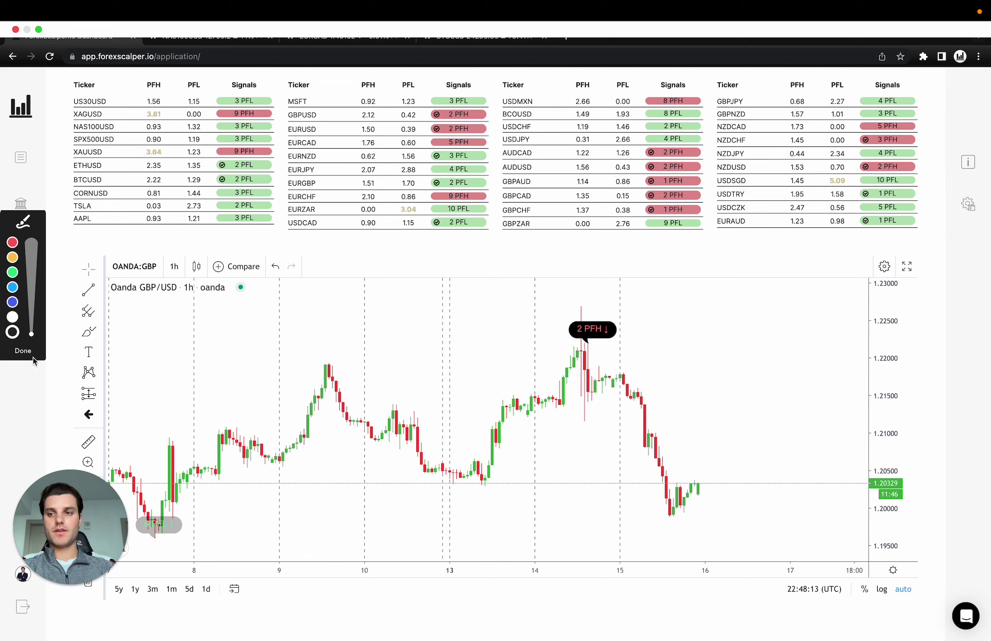
pyautogui.moveTo(670, 384); pyautogui.dragTo(672, 401)
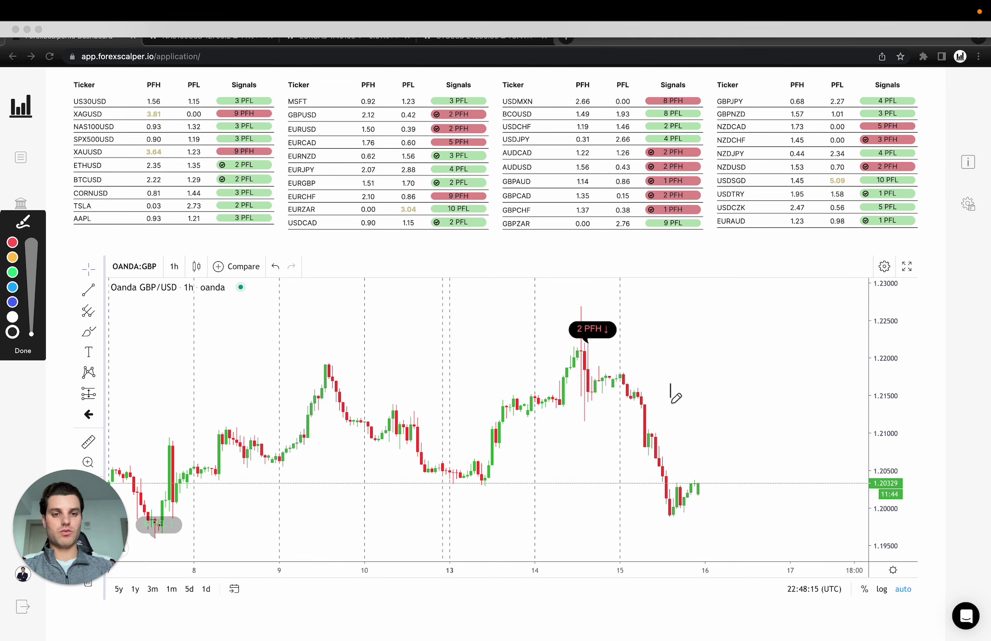
pyautogui.moveTo(561, 285)
pyautogui.mouseDown()
pyautogui.moveTo(645, 336)
pyautogui.moveTo(606, 304)
pyautogui.mouseUp()
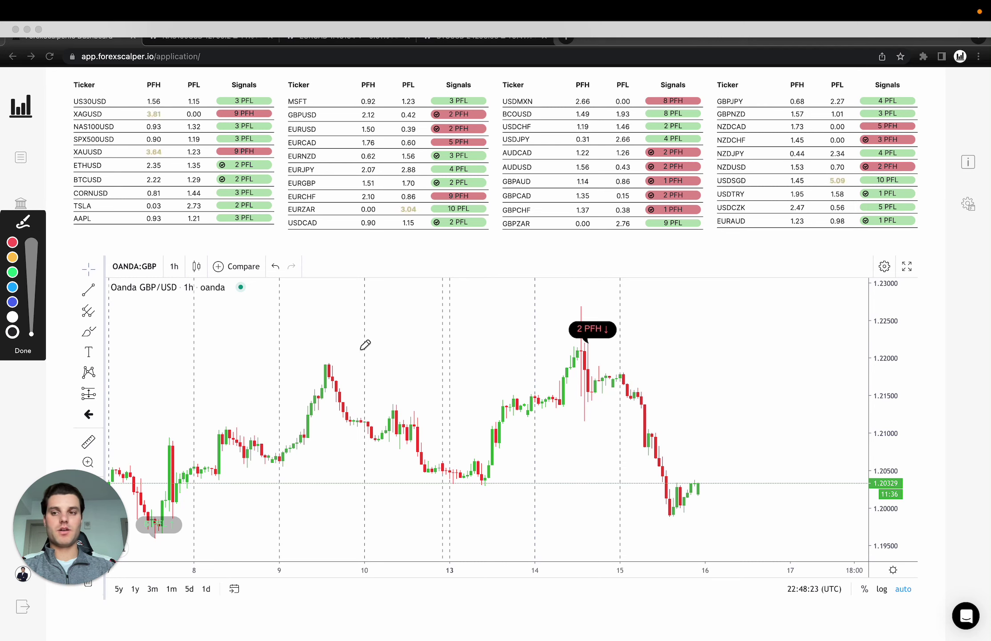
pyautogui.click(32, 358)
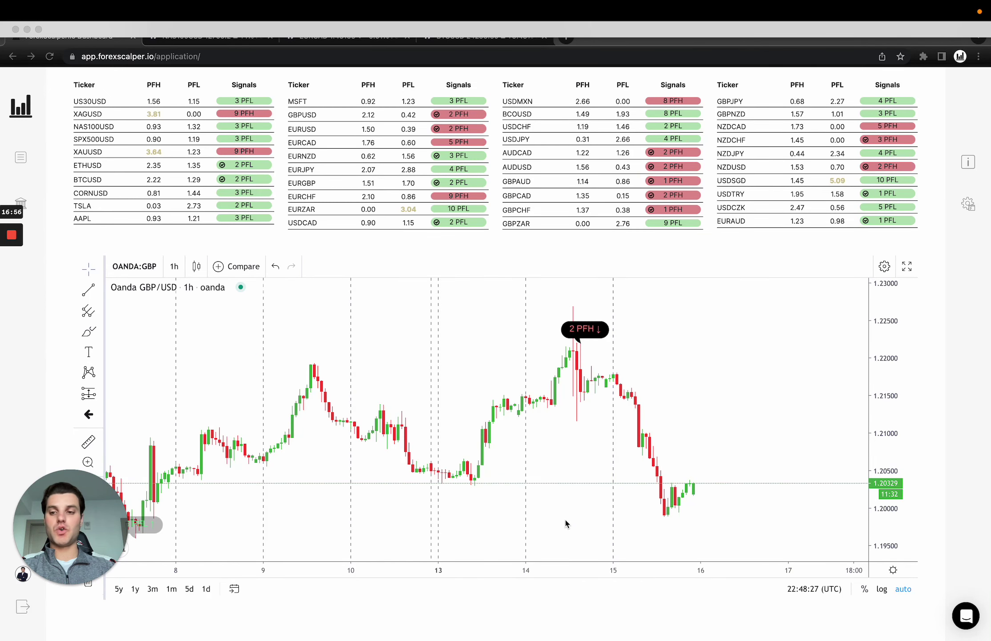
# Load OANDA GBPUSD in the NAS100USD TradingView tab and bring the latest bars into view.
pyautogui.click(180, 38)
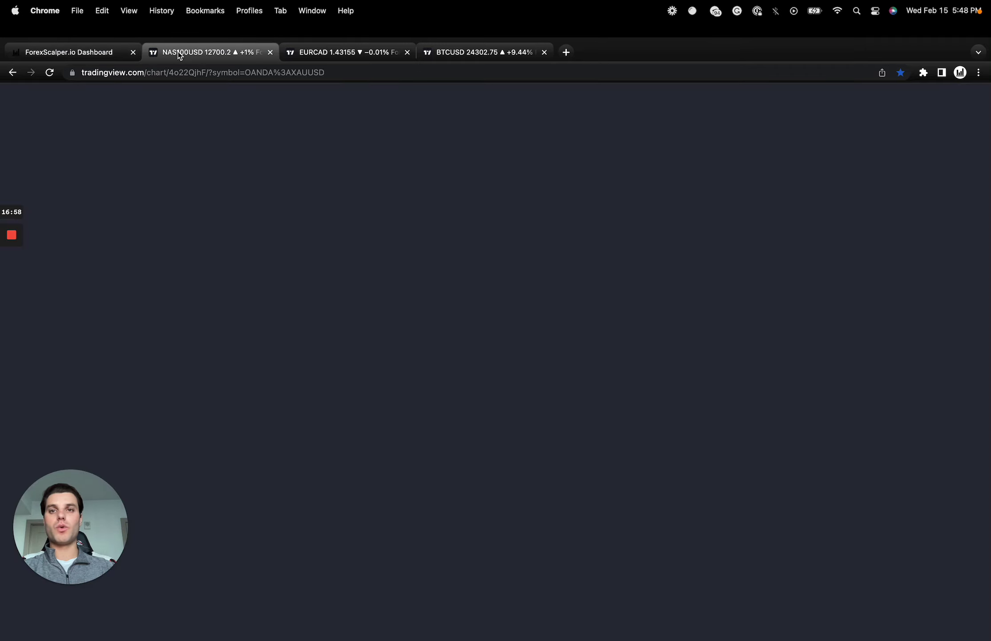
pyautogui.write('GBPUSDF')
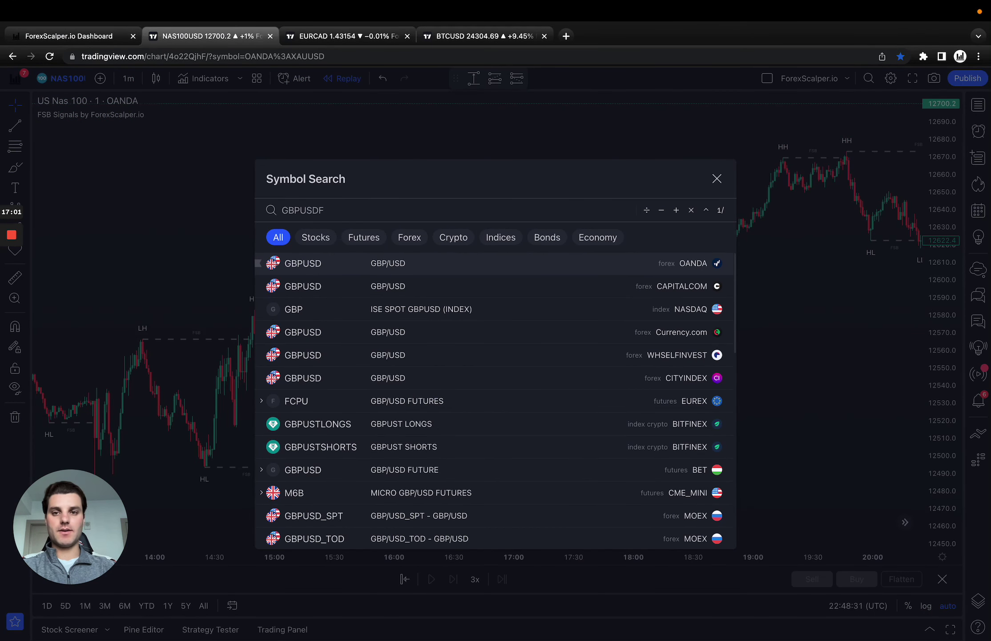
pyautogui.press('BackSpace')
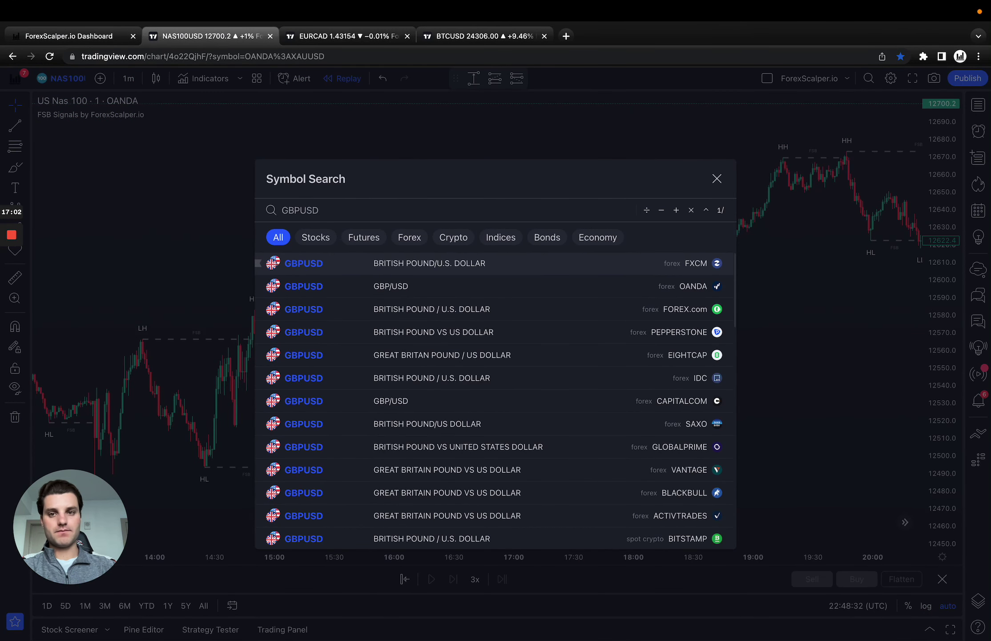
pyautogui.click(514, 286)
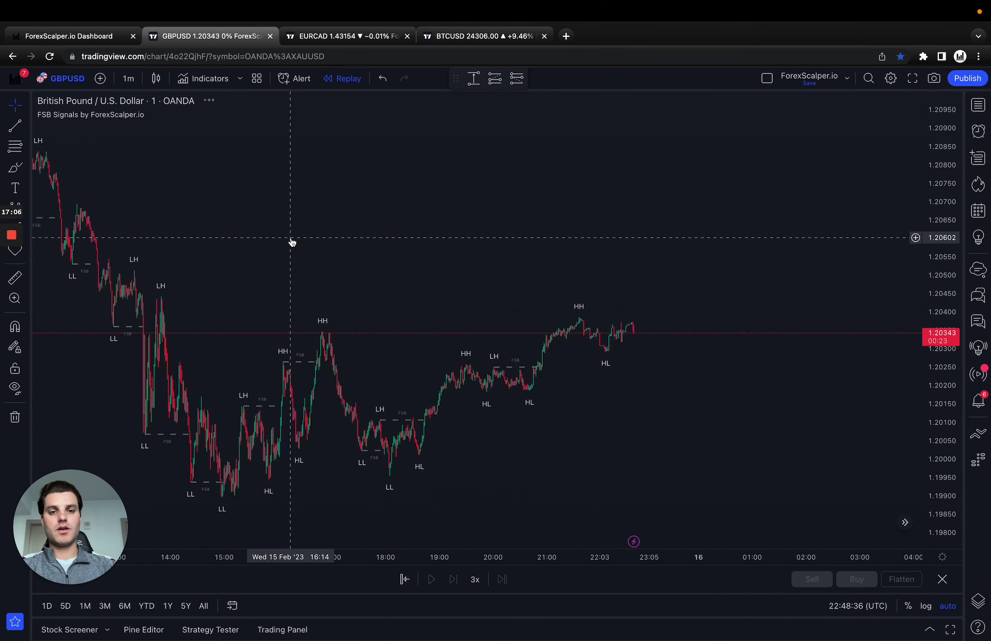
pyautogui.scroll(5, 453, 250)
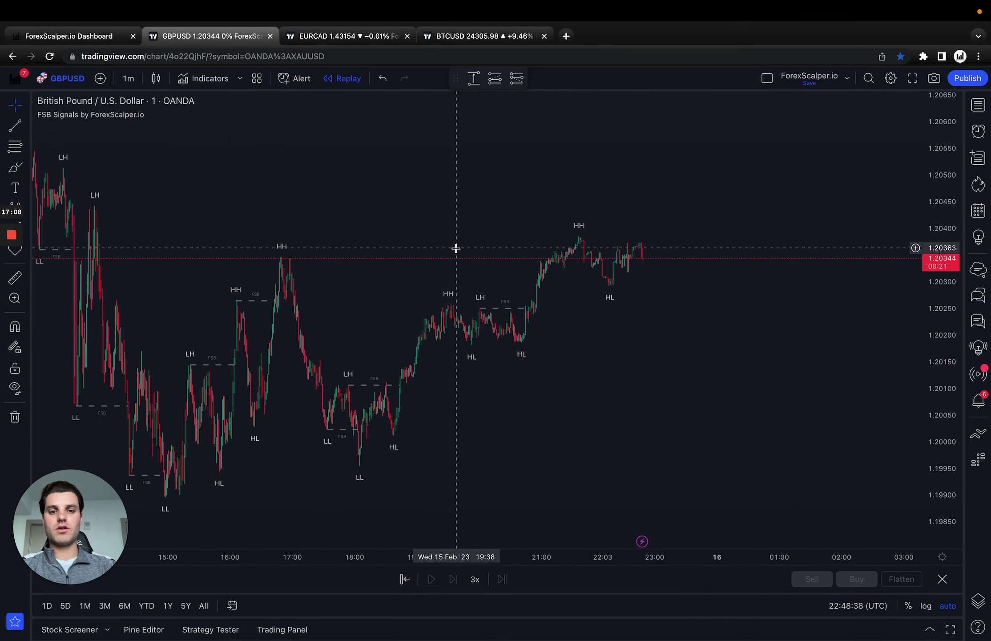
pyautogui.scroll(5, 491, 266)
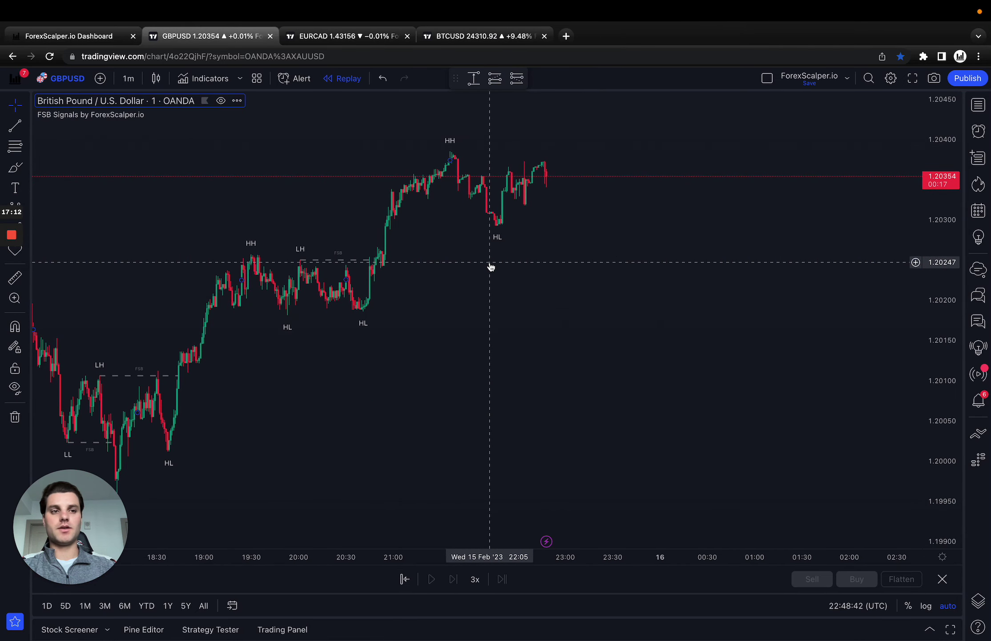
pyautogui.scroll(3, 489, 266)
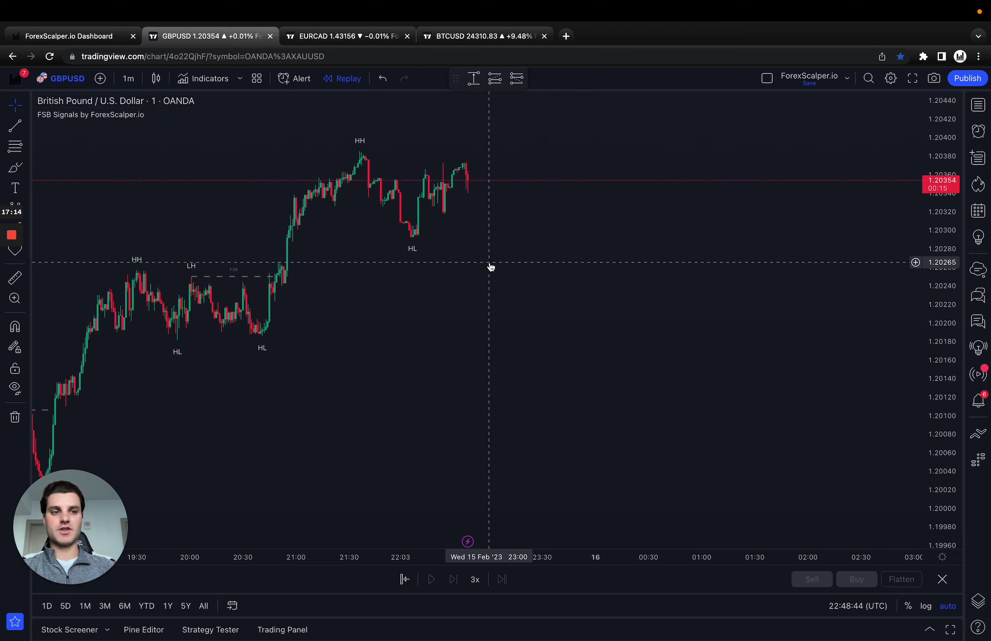
pyautogui.moveTo(490, 266); pyautogui.dragTo(654, 298)
# Set the chart to 5 minutes and frame the 15 Feb LL, HL and LH markers.
pyautogui.click(128, 79)
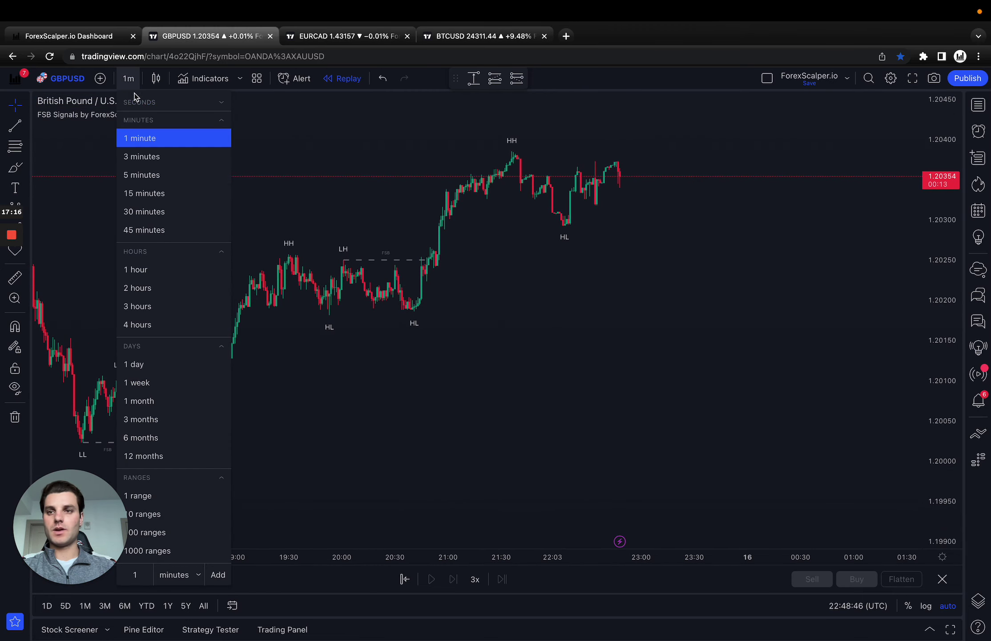
pyautogui.click(151, 176)
pyautogui.hscroll(-3, 579, 416)
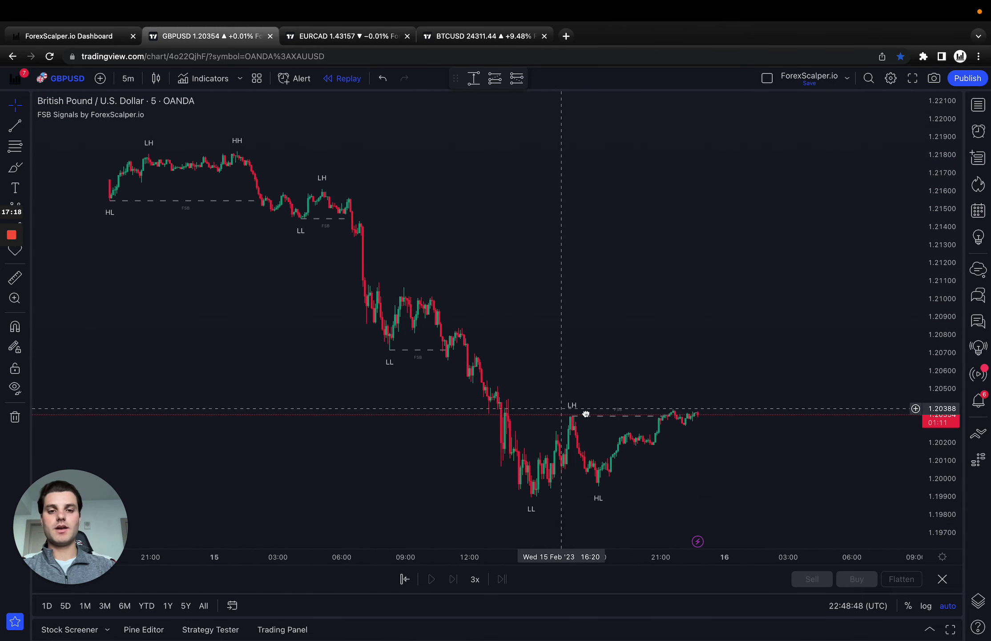
pyautogui.scroll(3, 590, 416)
pyautogui.moveTo(600, 486); pyautogui.dragTo(540, 458)
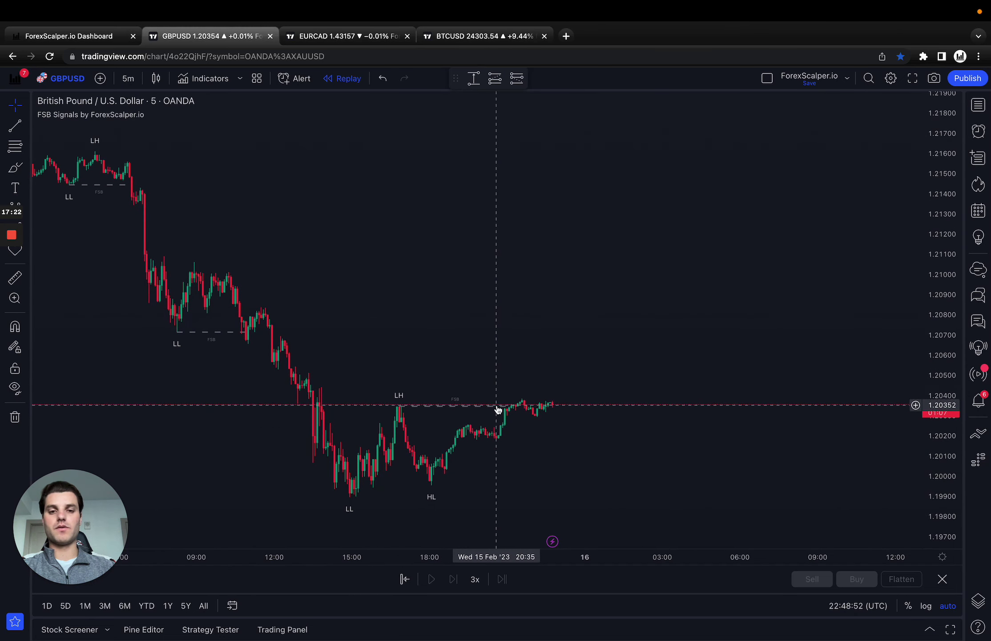
pyautogui.scroll(-5, 611, 438)
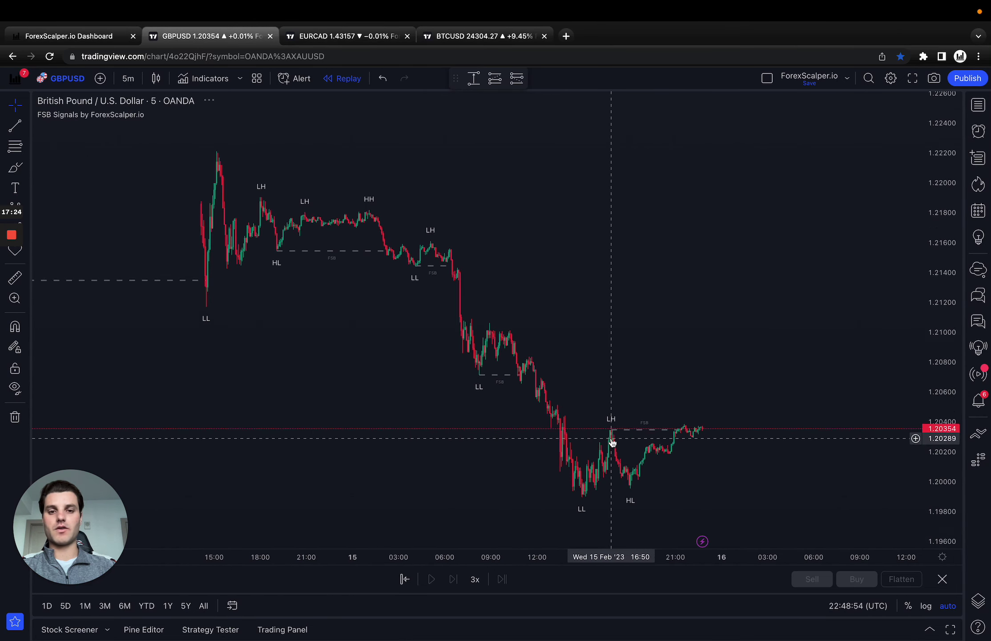
pyautogui.scroll(5, 723, 317)
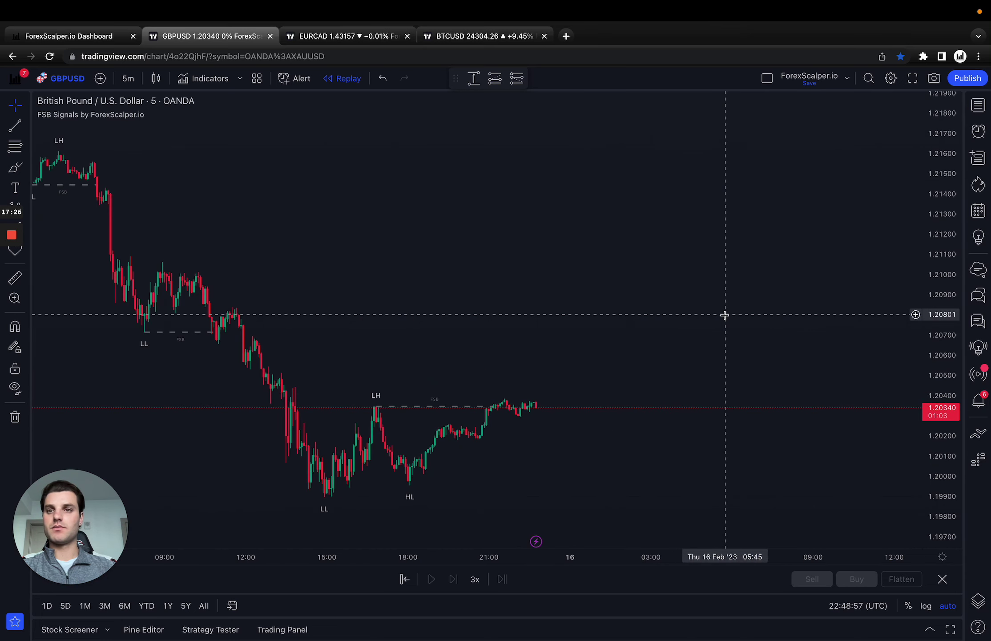
# Review the EURAUD, USDCZK, USDTRY and USDSGD charts on the dashboard.
pyautogui.click(342, 52)
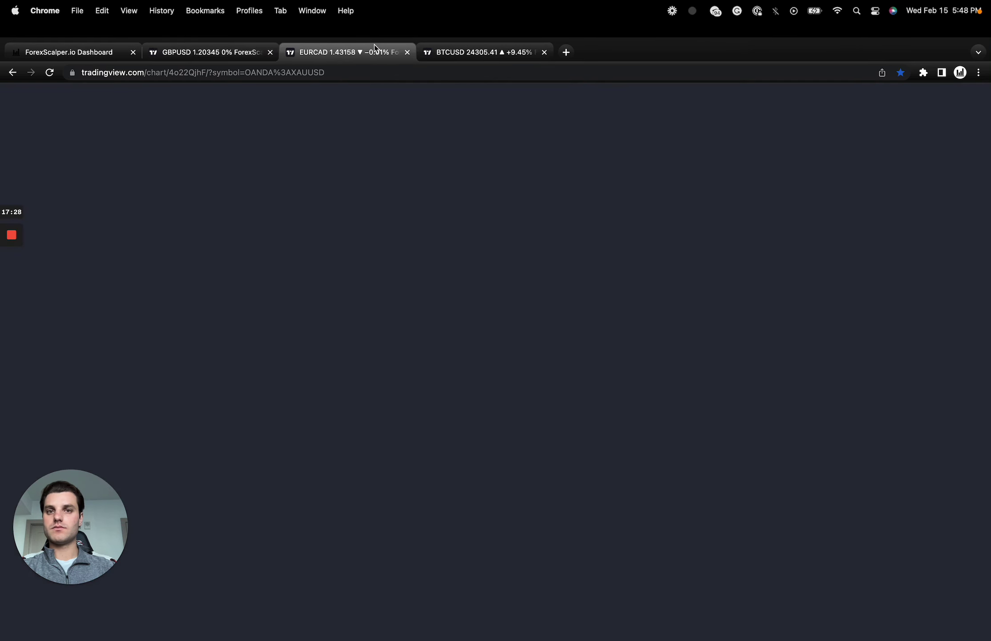
pyautogui.click(85, 45)
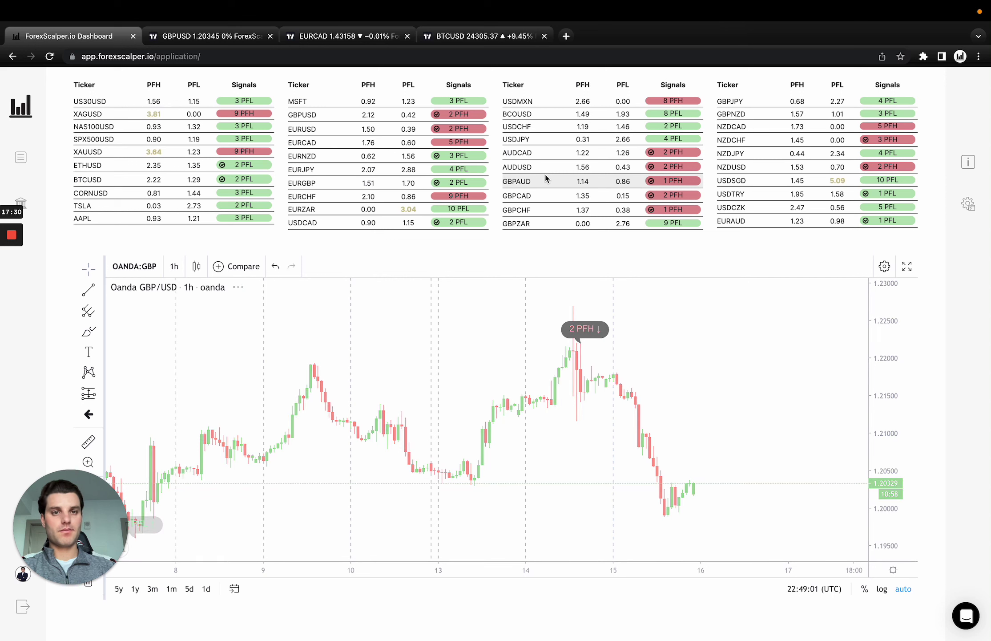
pyautogui.hscroll(-3, 646, 460)
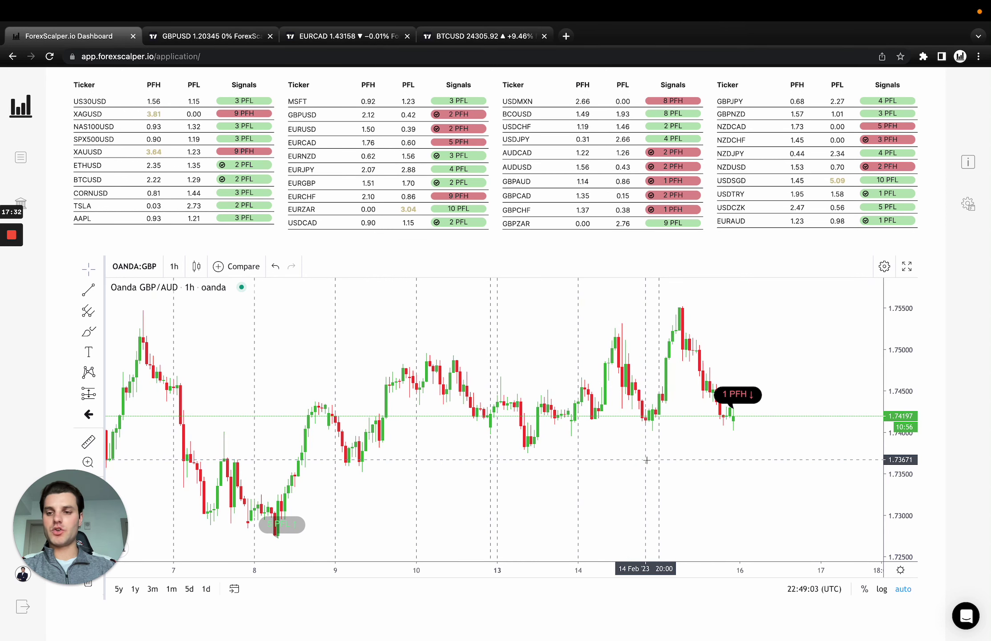
pyautogui.click(741, 223)
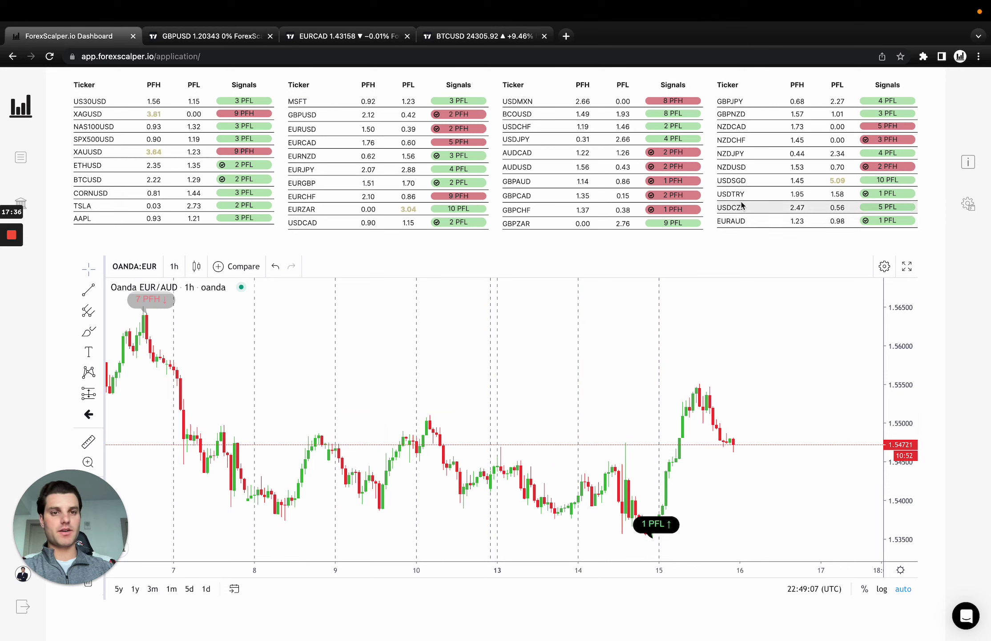
pyautogui.click(740, 208)
pyautogui.click(752, 193)
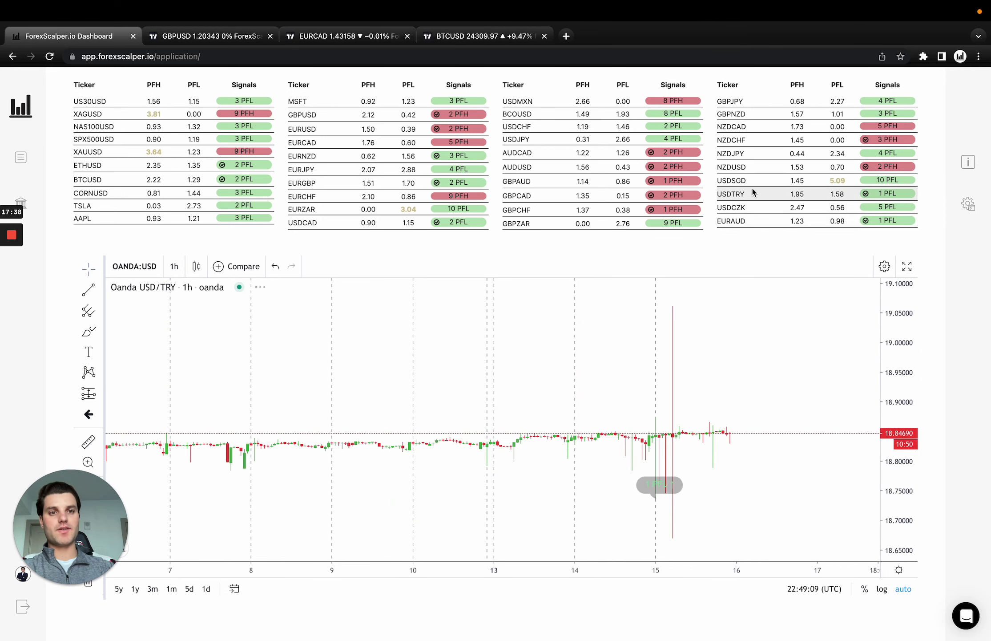
pyautogui.click(752, 180)
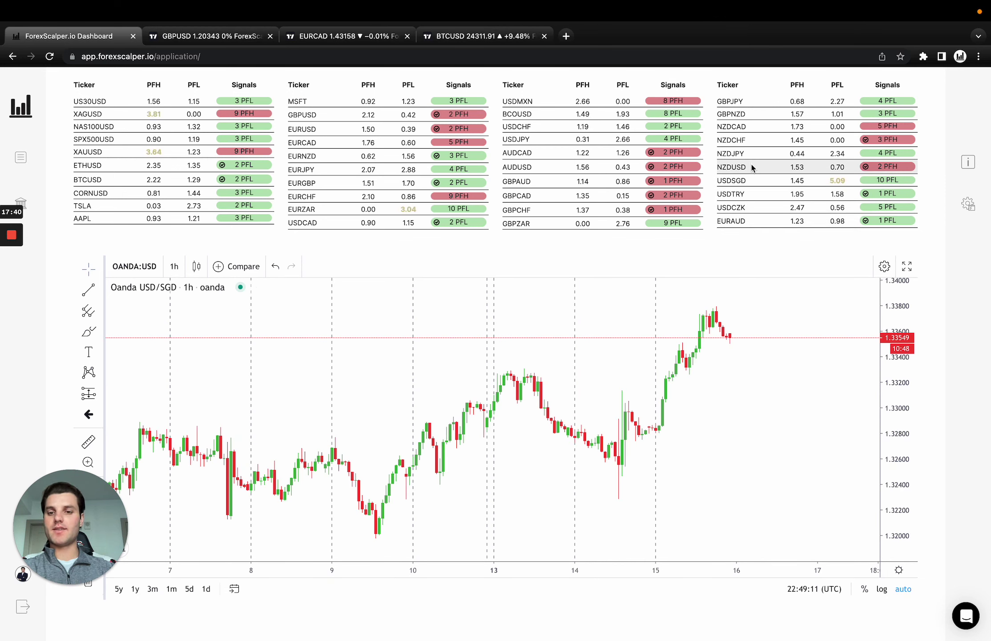
# Review NZDUSD, NZDCAD, GBPJPY and USDCHF, ending on USD/JPY 1h with 4 PFL.
pyautogui.click(751, 167)
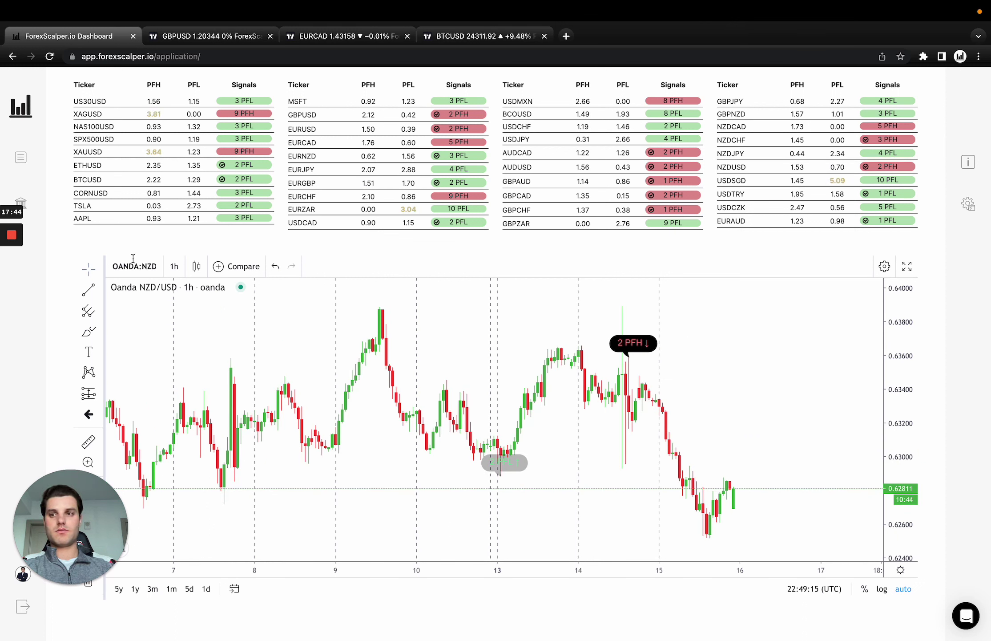
pyautogui.moveTo(9, 238)
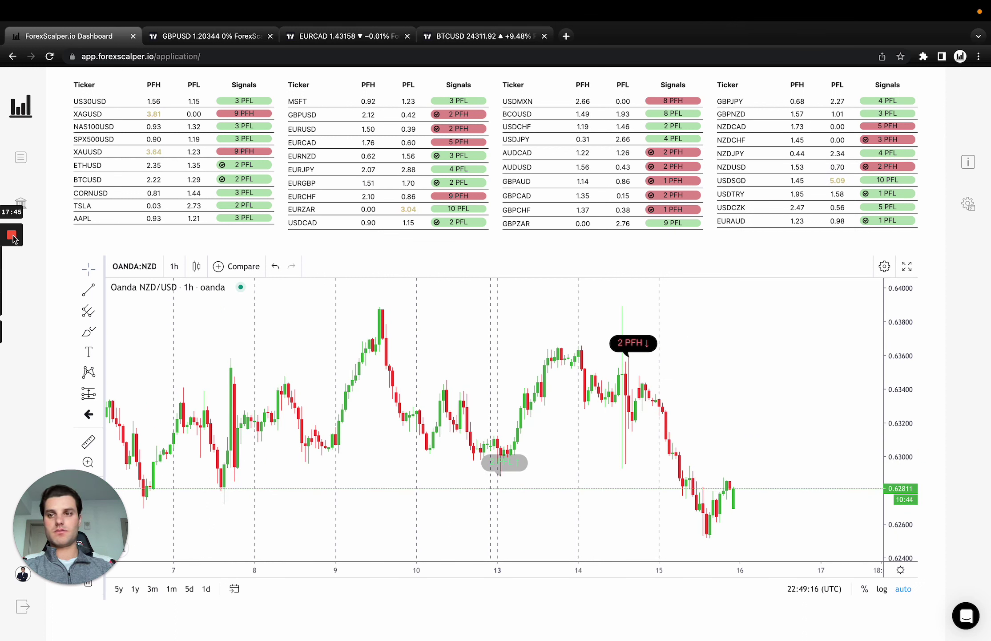
pyautogui.click(763, 127)
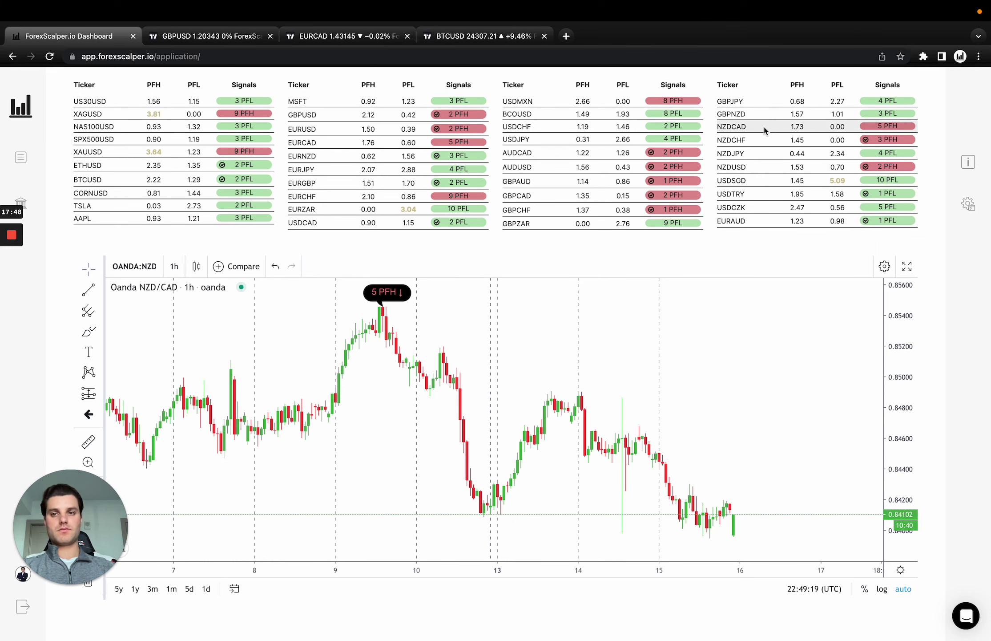
pyautogui.click(757, 101)
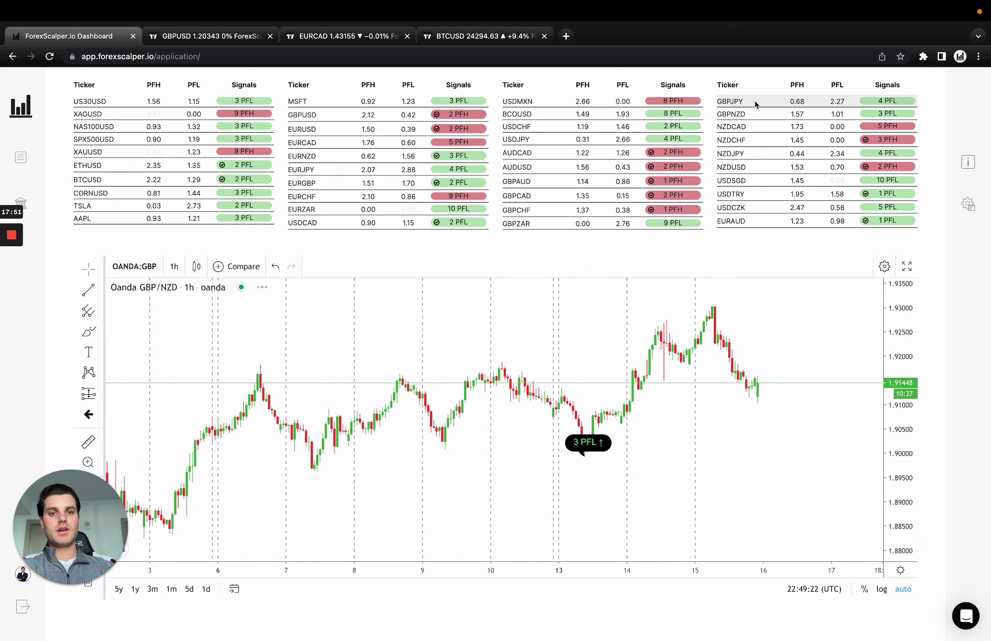
pyautogui.click(605, 121)
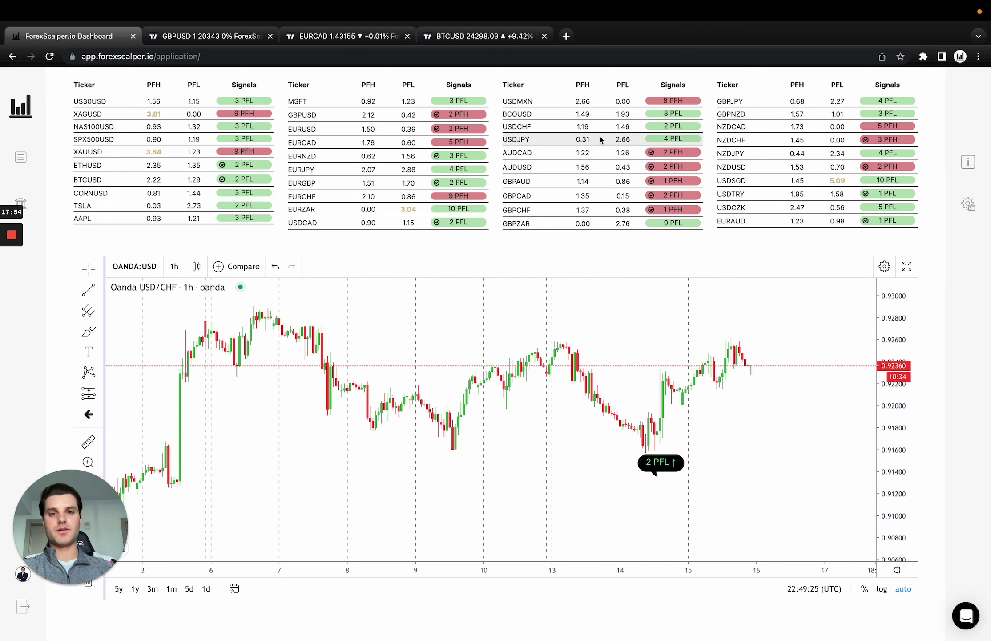
pyautogui.click(600, 138)
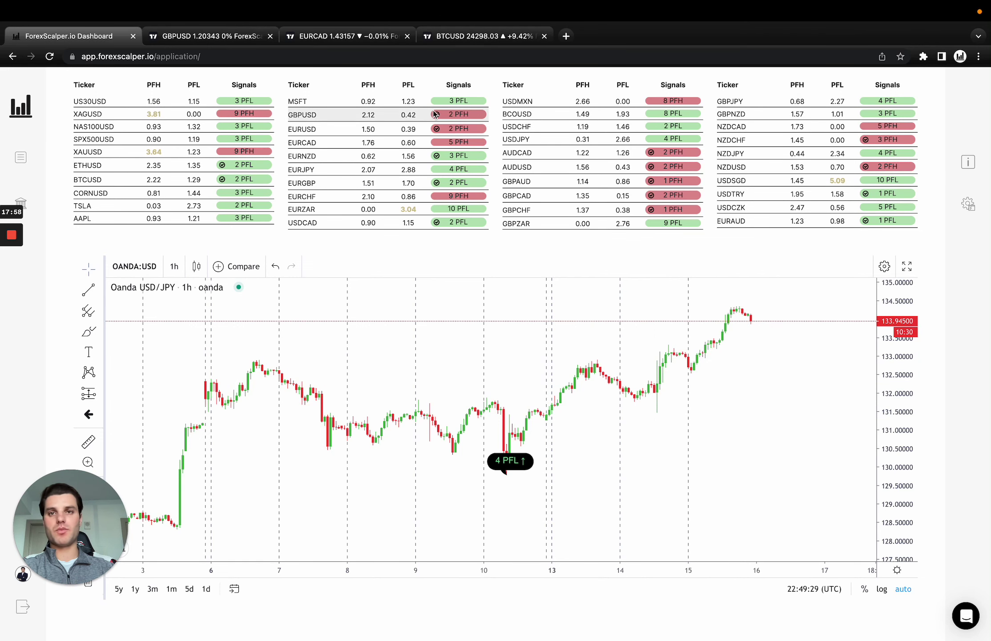
# Load OANDA USDJPY in the EURCAD tab, show earlier days, and return to the dashboard.
pyautogui.click(355, 43)
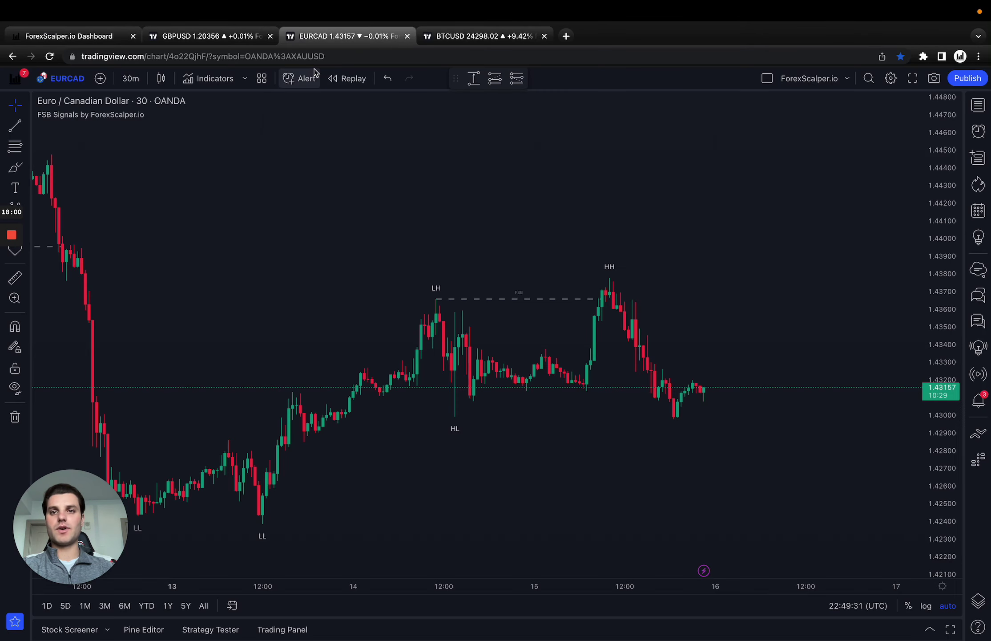
pyautogui.write('USDJPY')
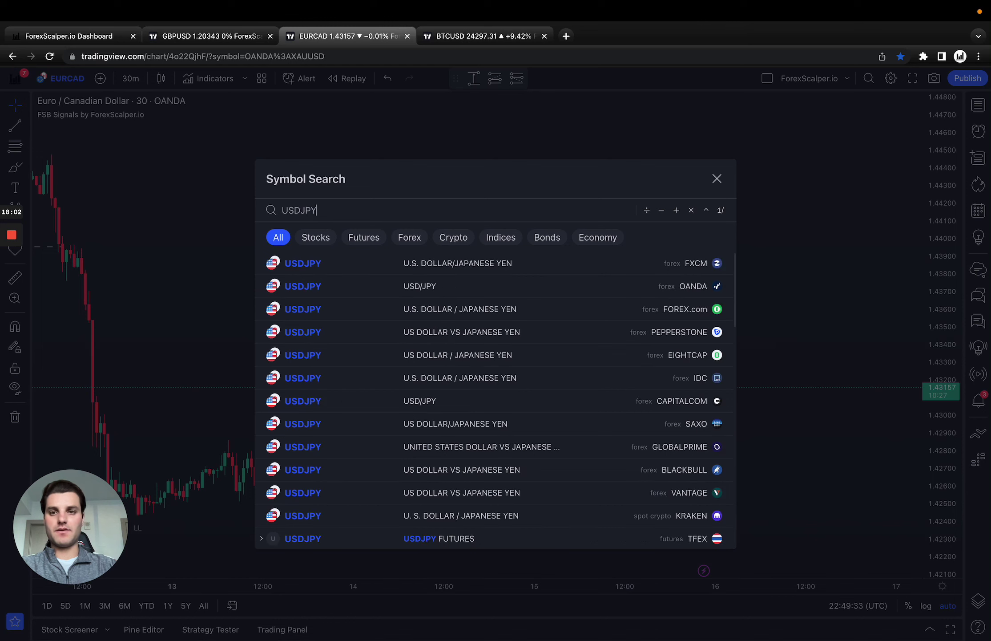
pyautogui.click(544, 286)
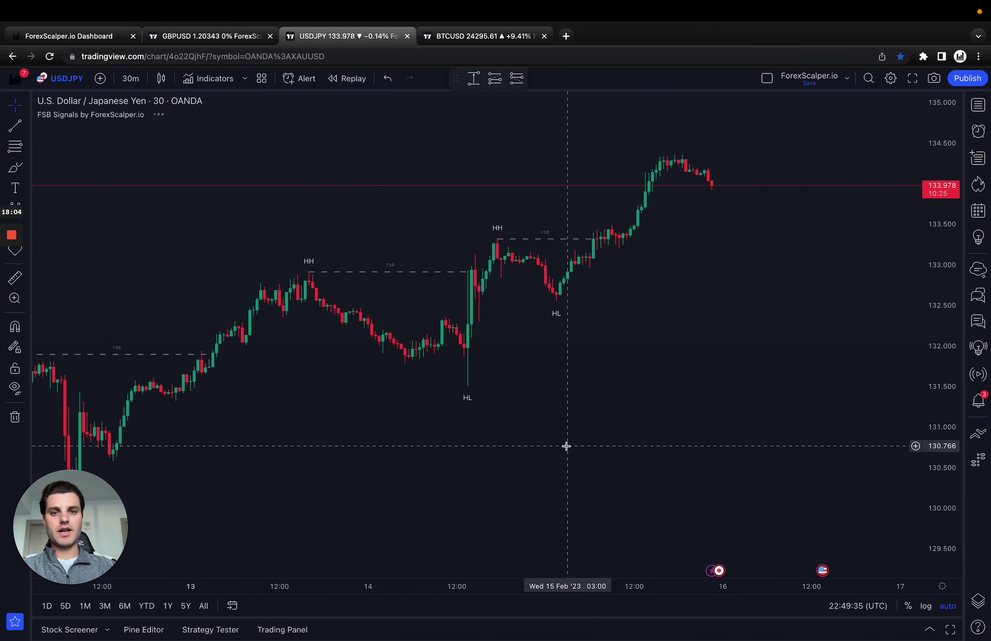
pyautogui.scroll(-3, 567, 446)
pyautogui.moveTo(548, 447); pyautogui.dragTo(517, 446)
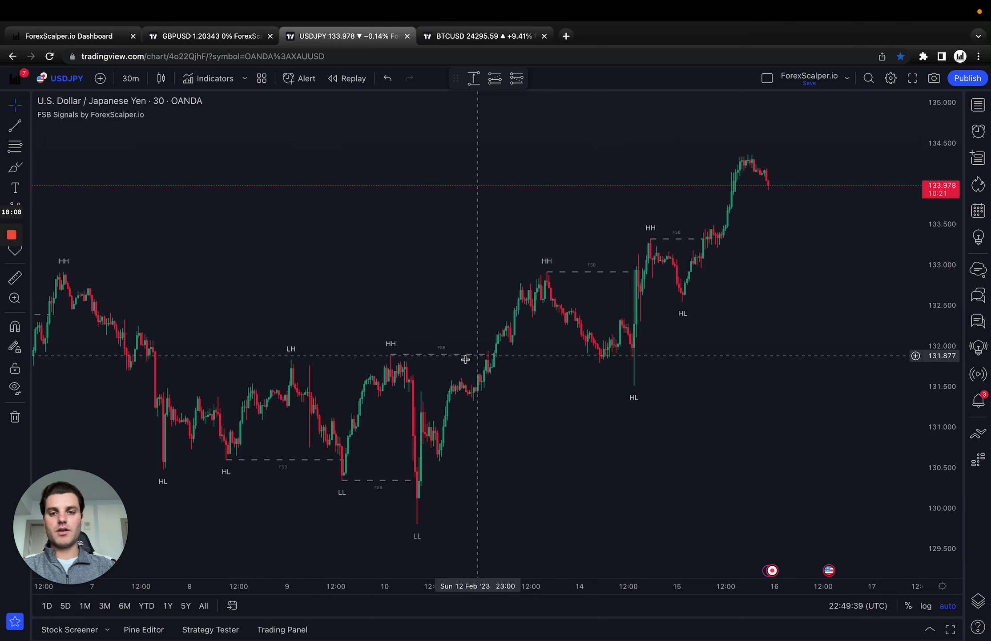
pyautogui.scroll(3, 466, 359)
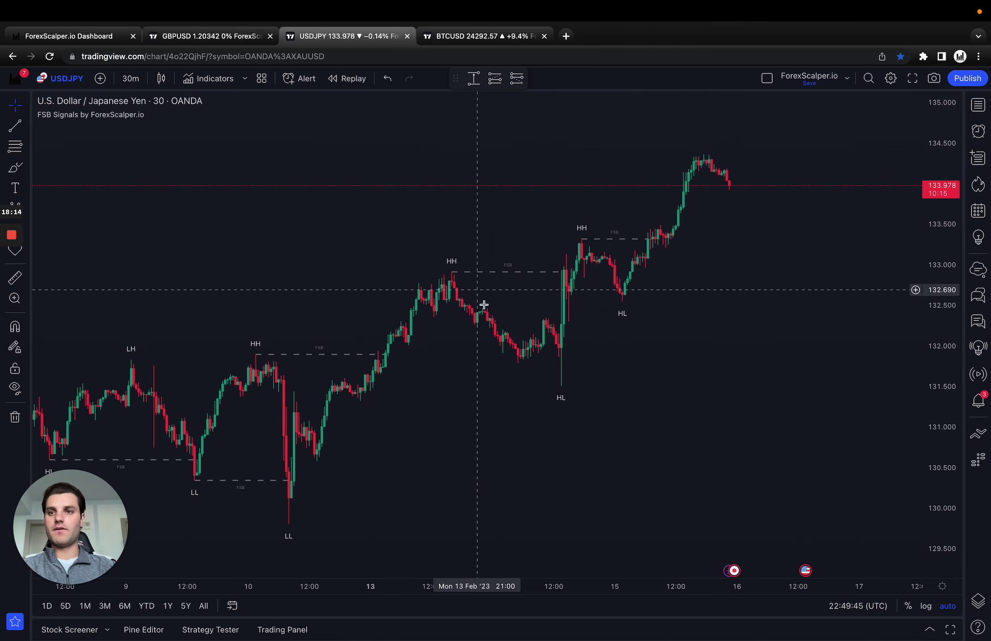
pyautogui.click(69, 40)
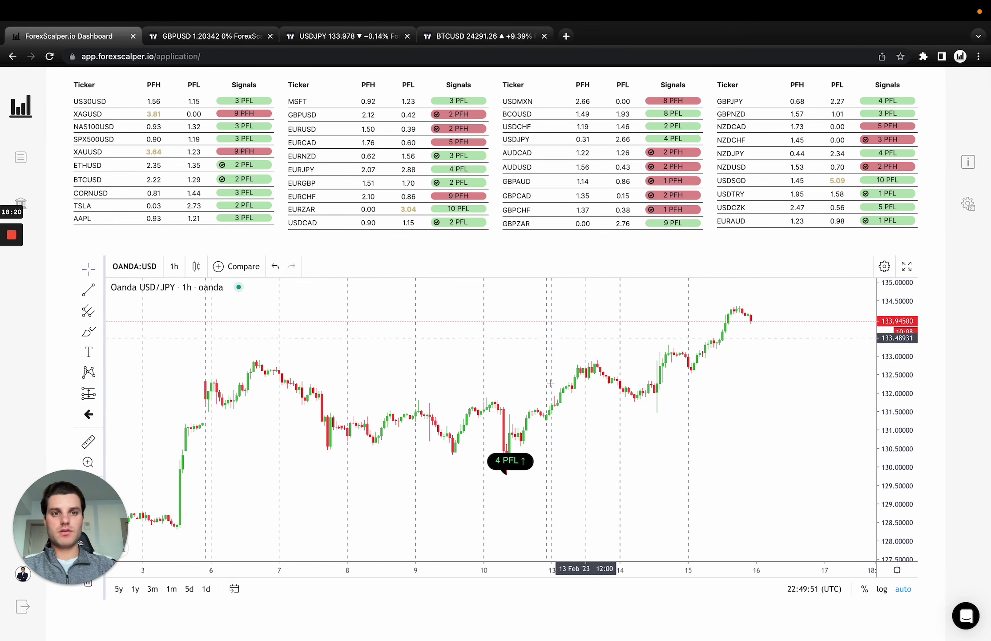
# Check GBPZAR, then show EUR/GBP 1h with its 8 PFH and 2 PFL markers.
pyautogui.click(593, 224)
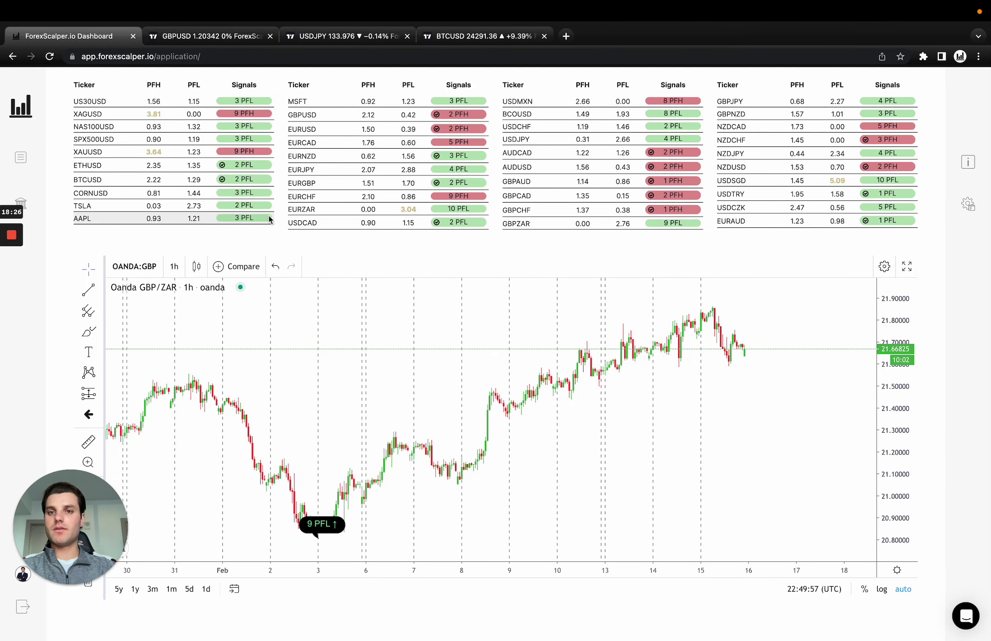
pyautogui.click(382, 184)
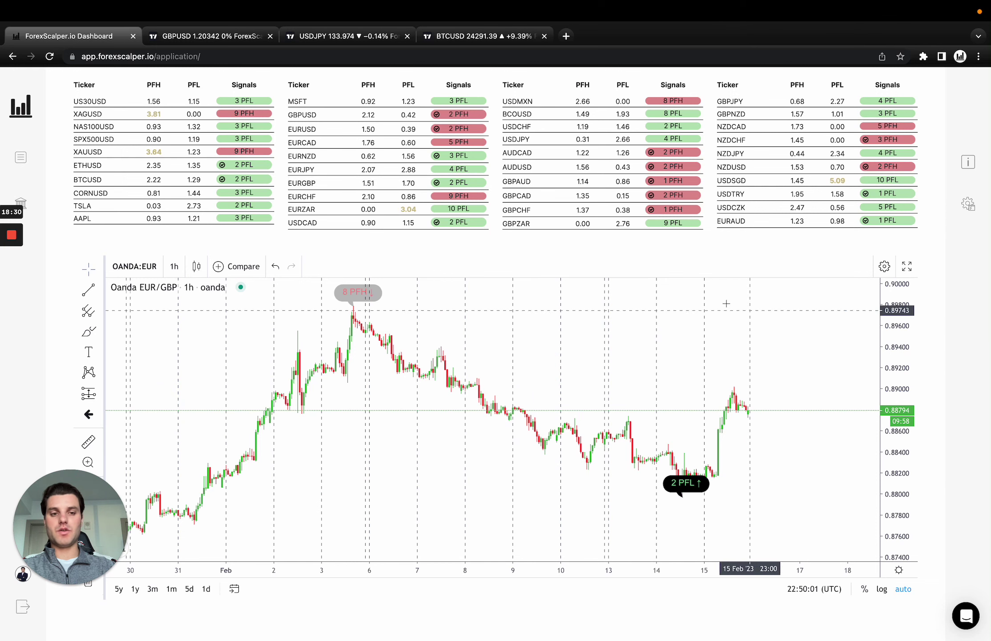
pyautogui.scroll(3, 721, 436)
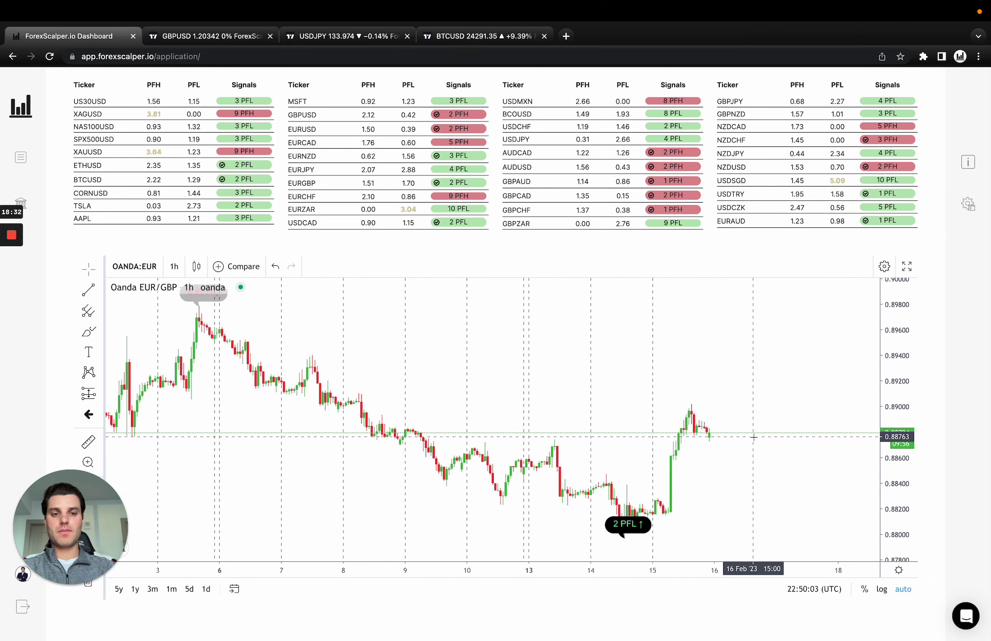
pyautogui.scroll(-3, 679, 466)
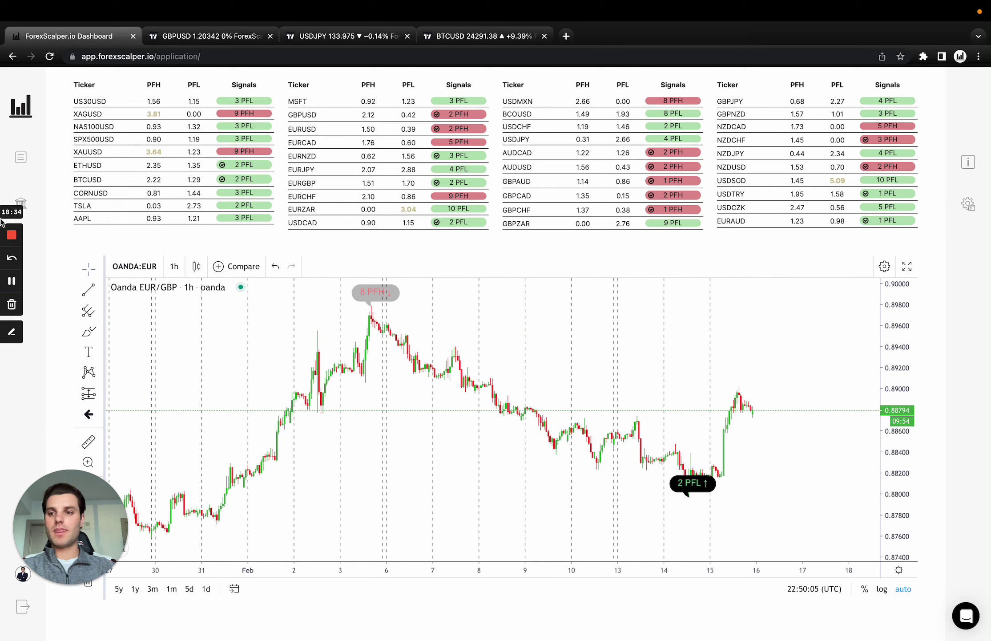